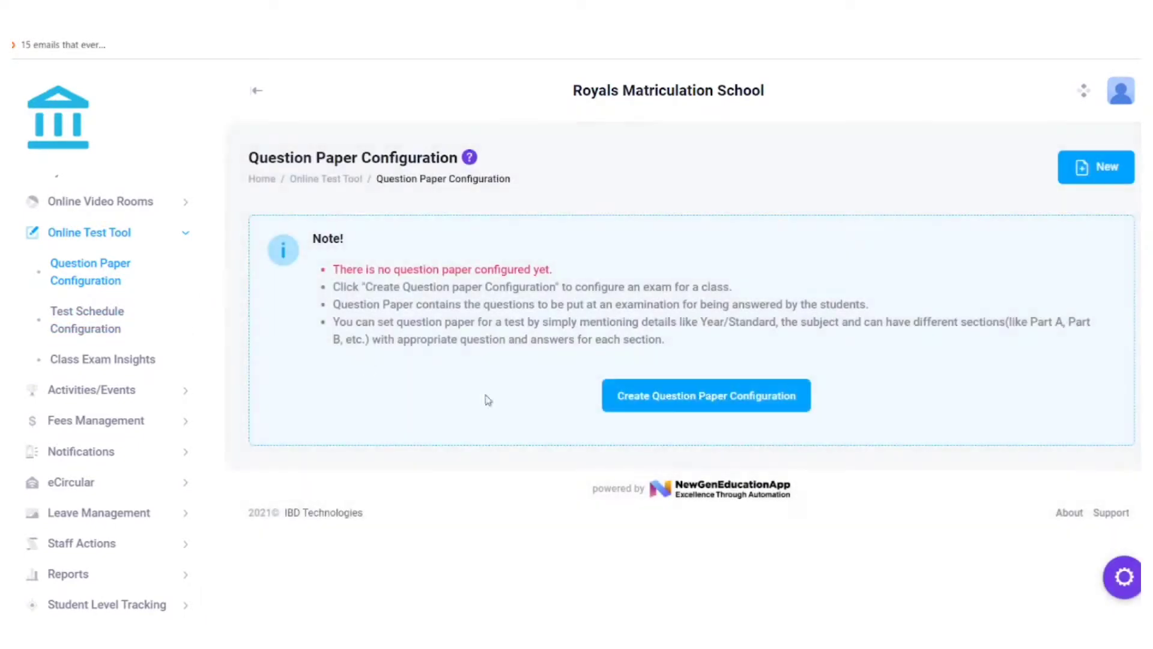
- Start a new question paper configuration and enter the description Prelims_paper1
click(694, 405)
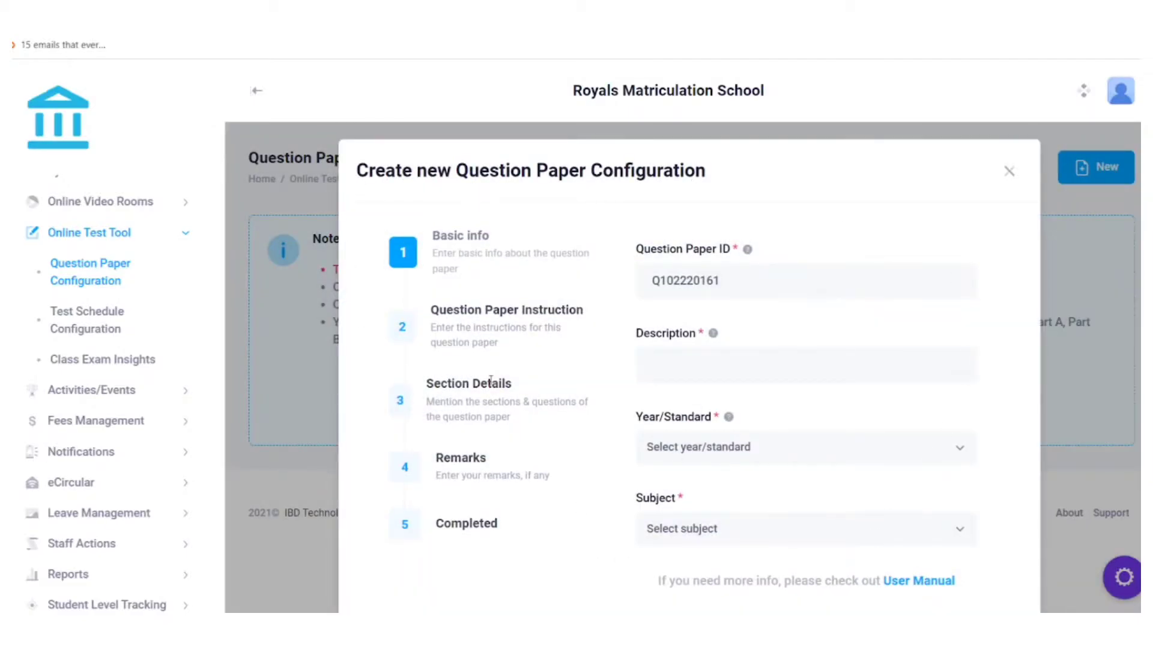
scroll(793, 214, down, 2)
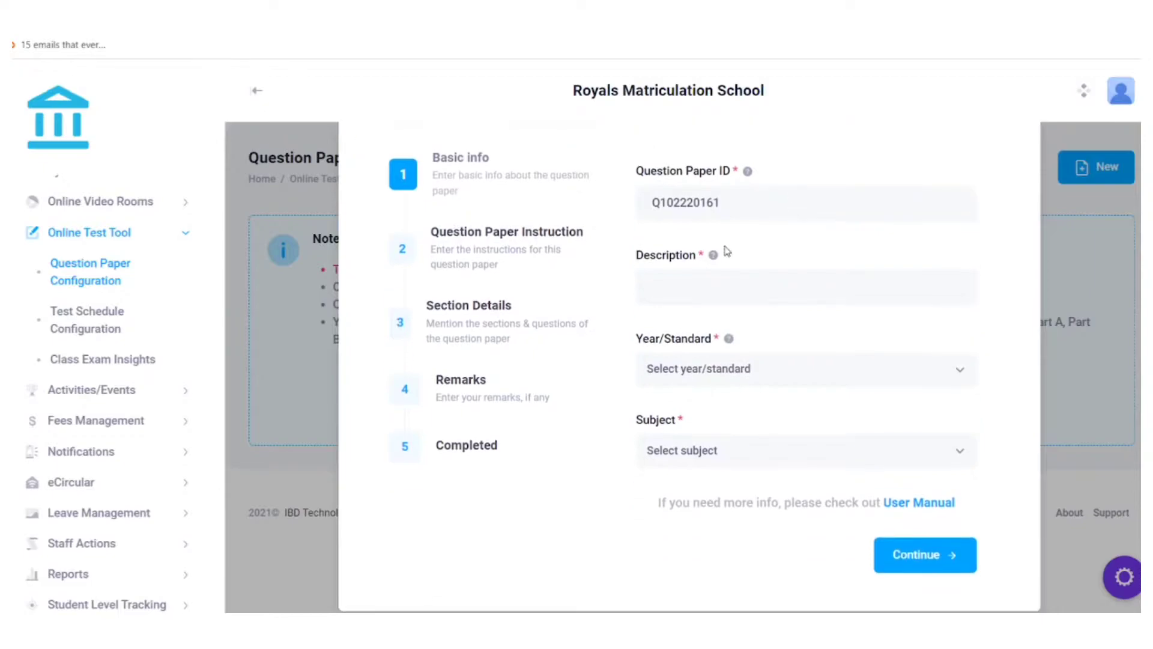
click(657, 295)
text(Prelims_pap)
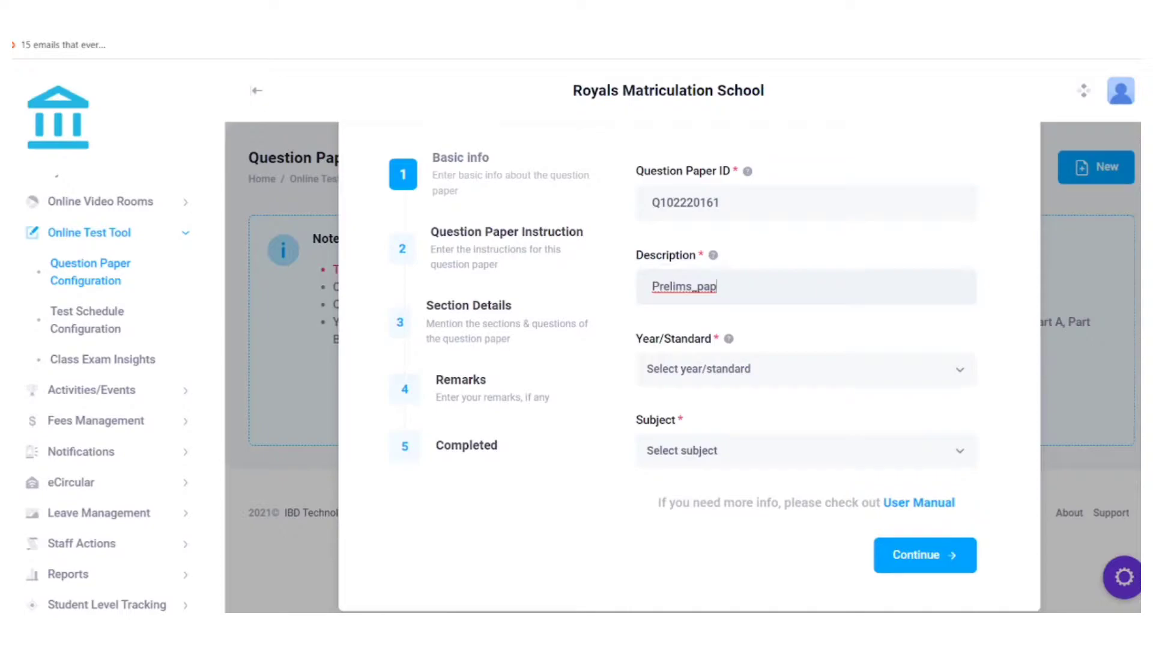
text(er1)
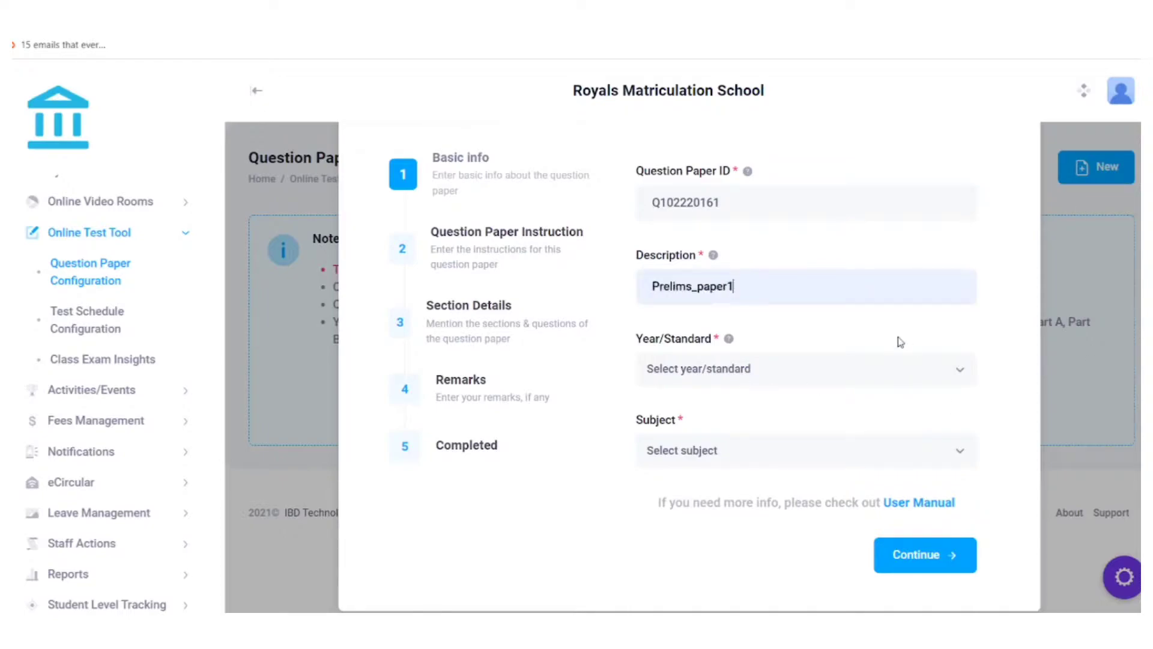
- Set the year/standard to VI and the subject to Mathematics, and continue to the question paper instructions
click(780, 363)
click(764, 446)
click(690, 446)
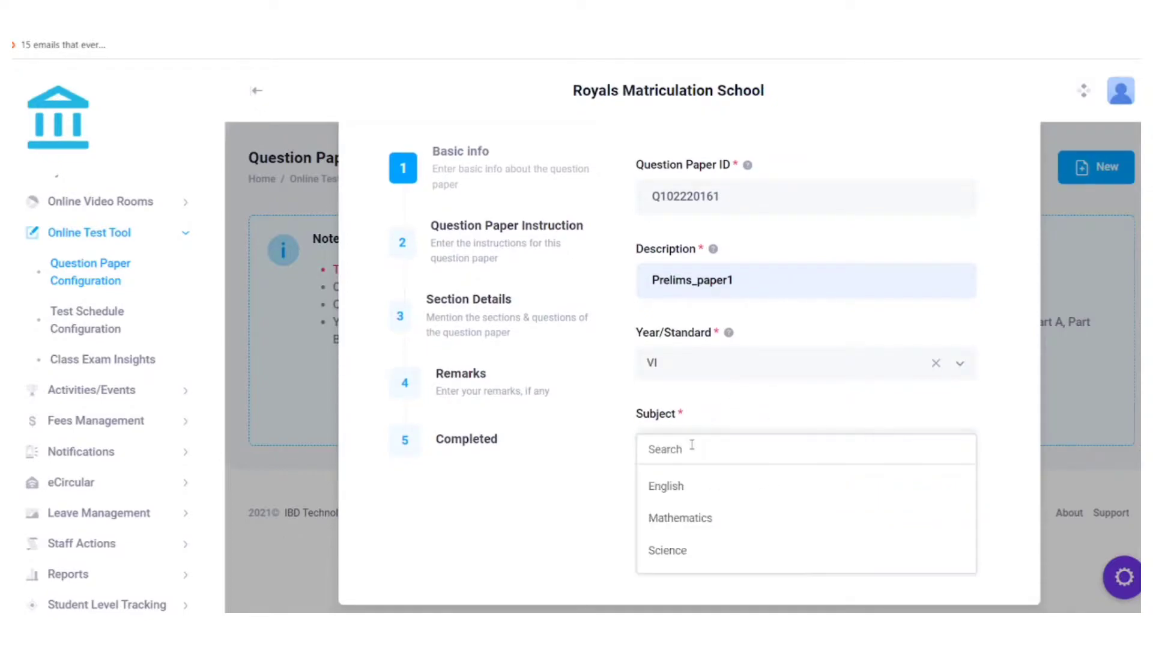
click(683, 515)
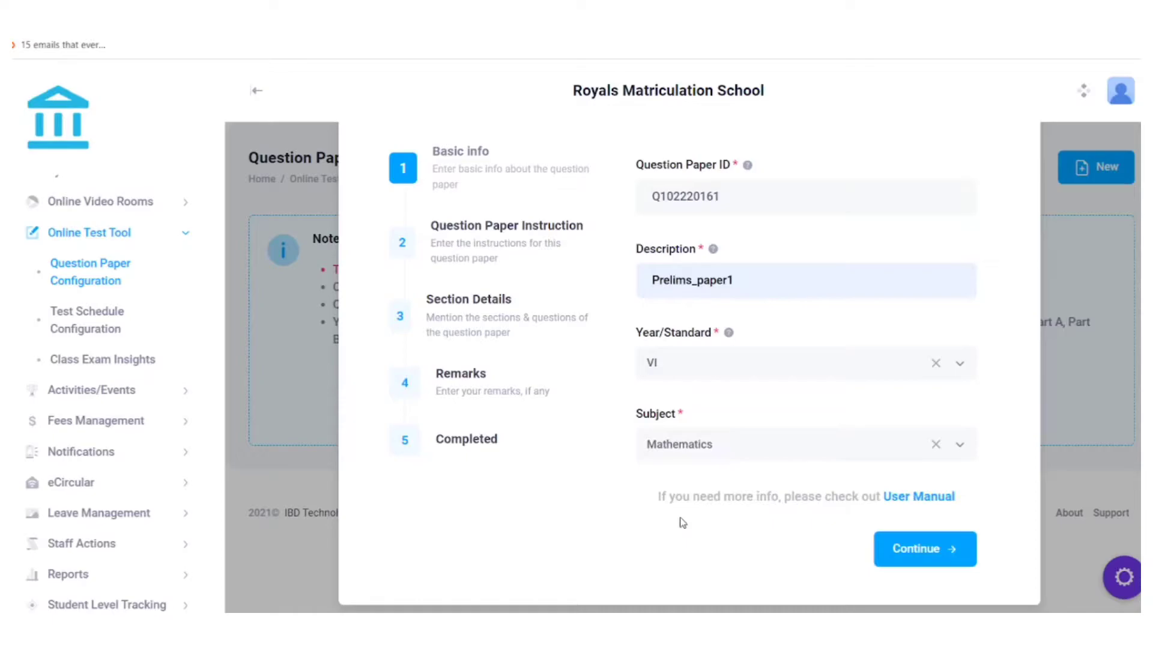
click(925, 561)
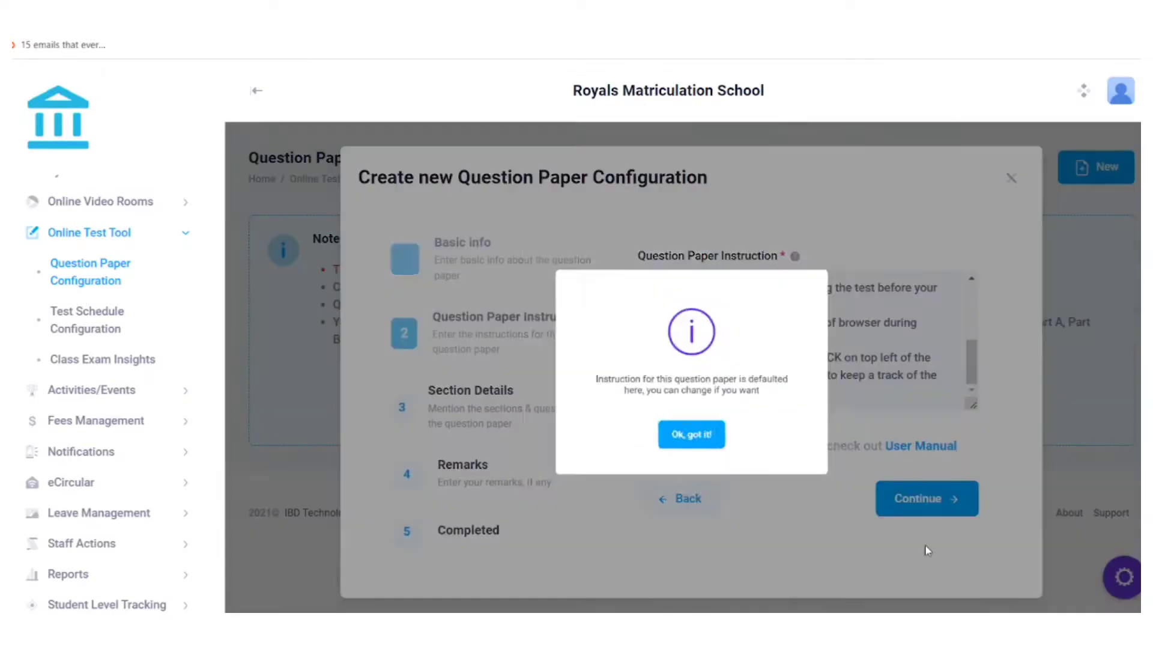
- Review the default question paper instructions and accept them to continue to the section details
click(698, 452)
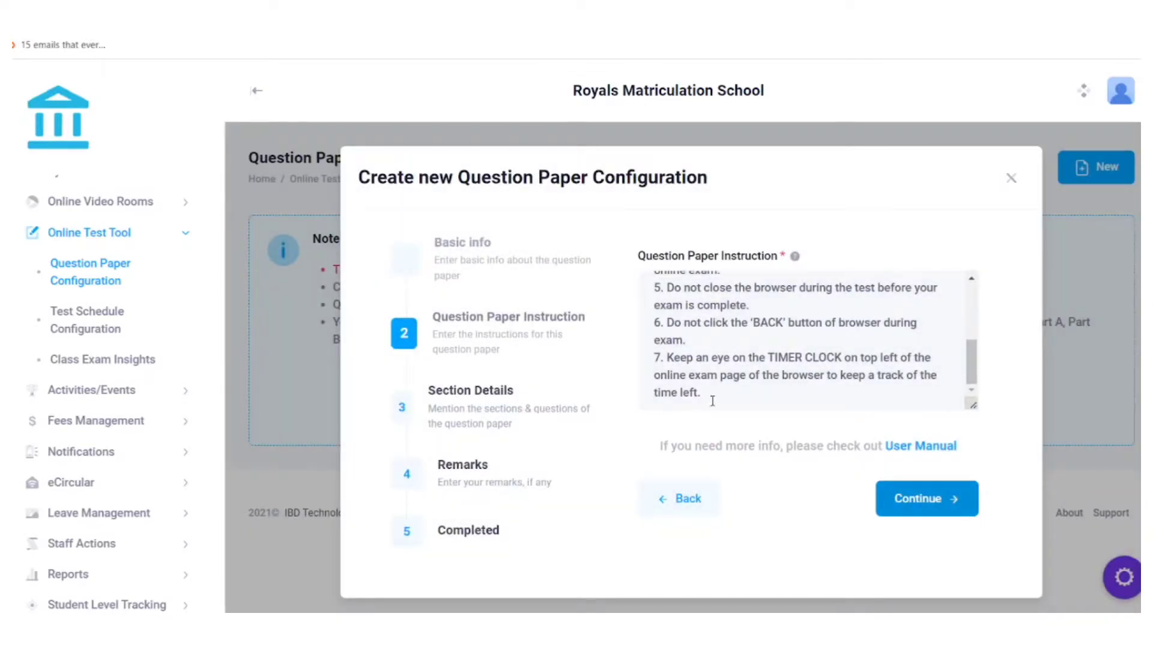
scroll(712, 401, up, 5)
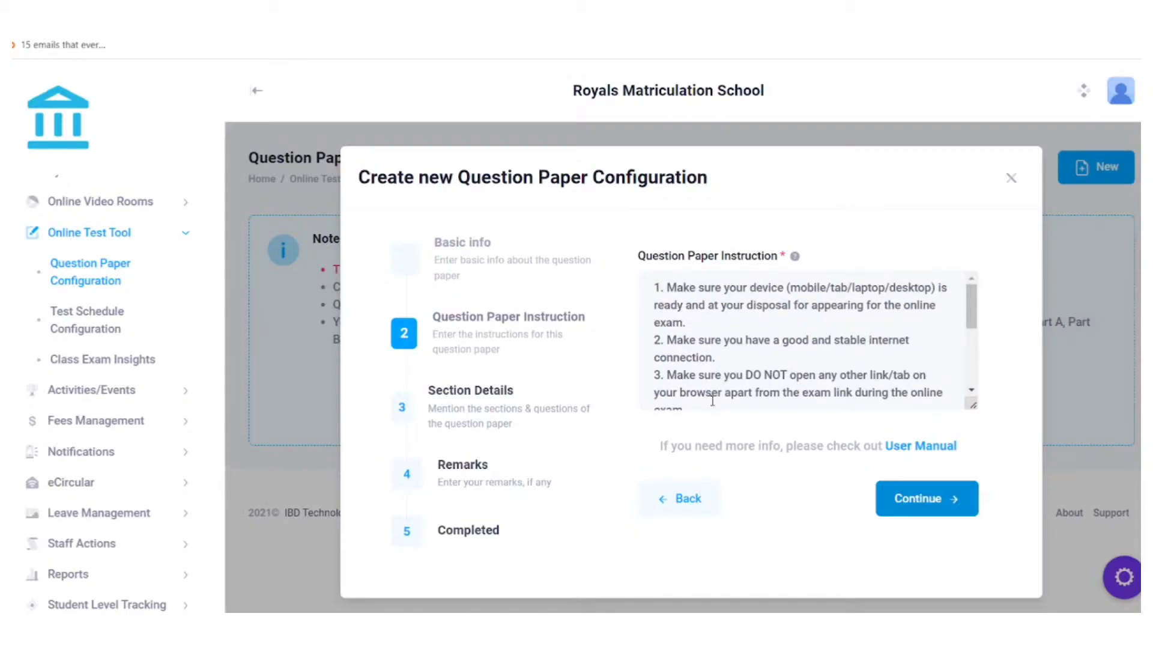
scroll(727, 330, down, 5)
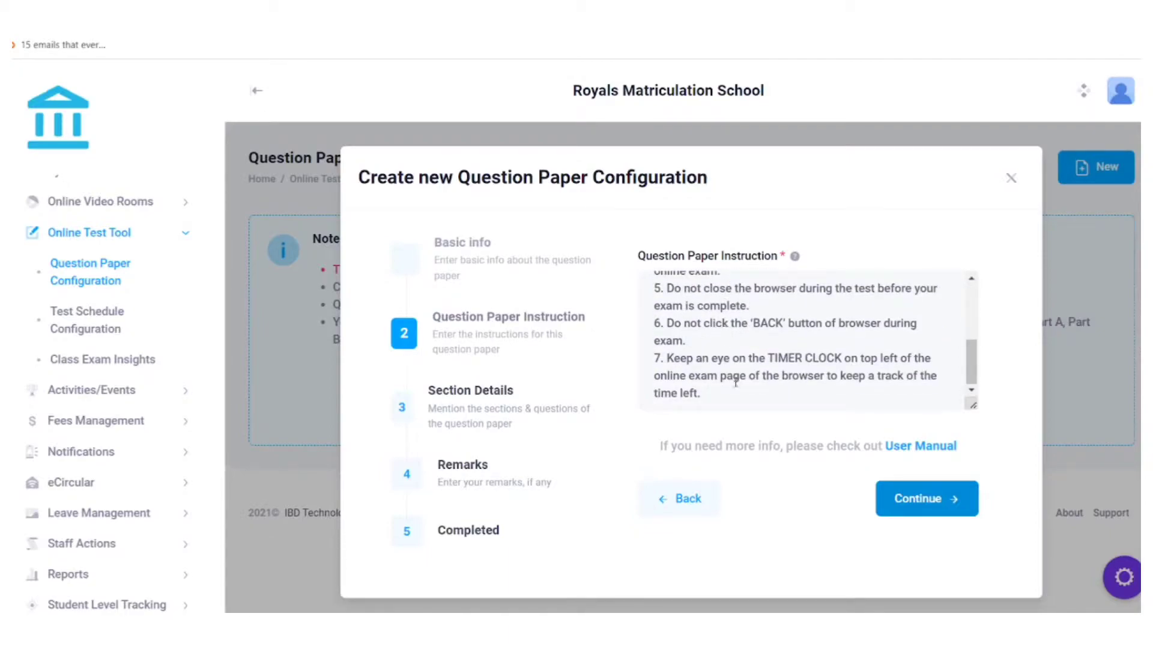
click(912, 493)
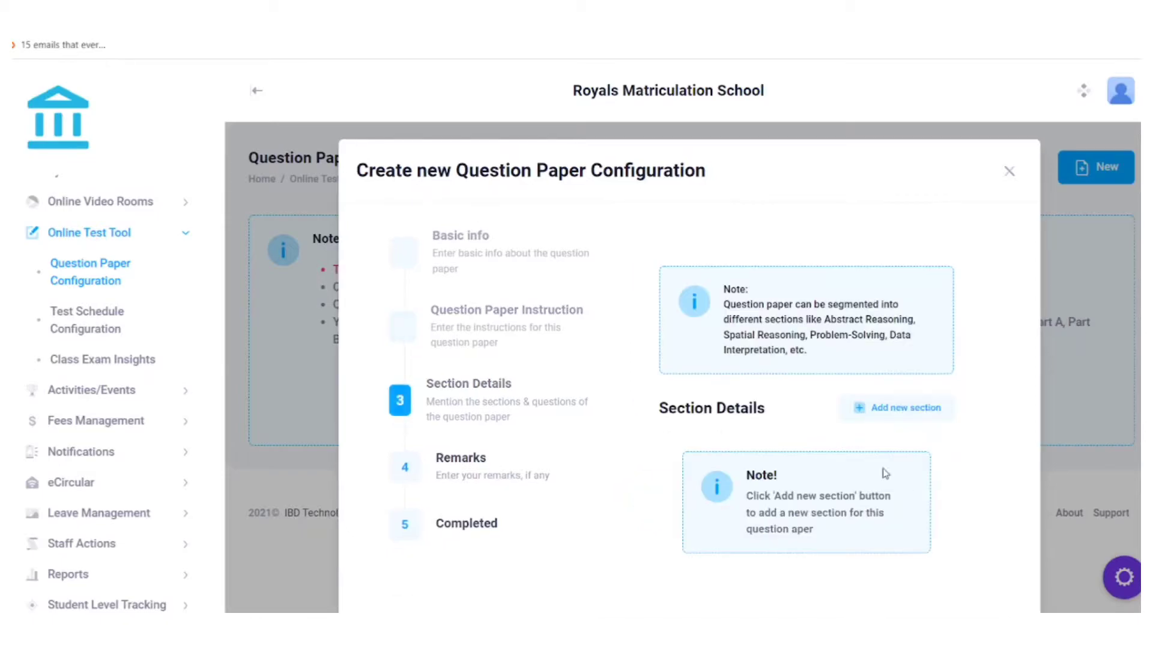
- Add a new section named Abstract Reasoning with a maximum of 1 question and a maximum mark of 30
scroll(718, 409, down, 2)
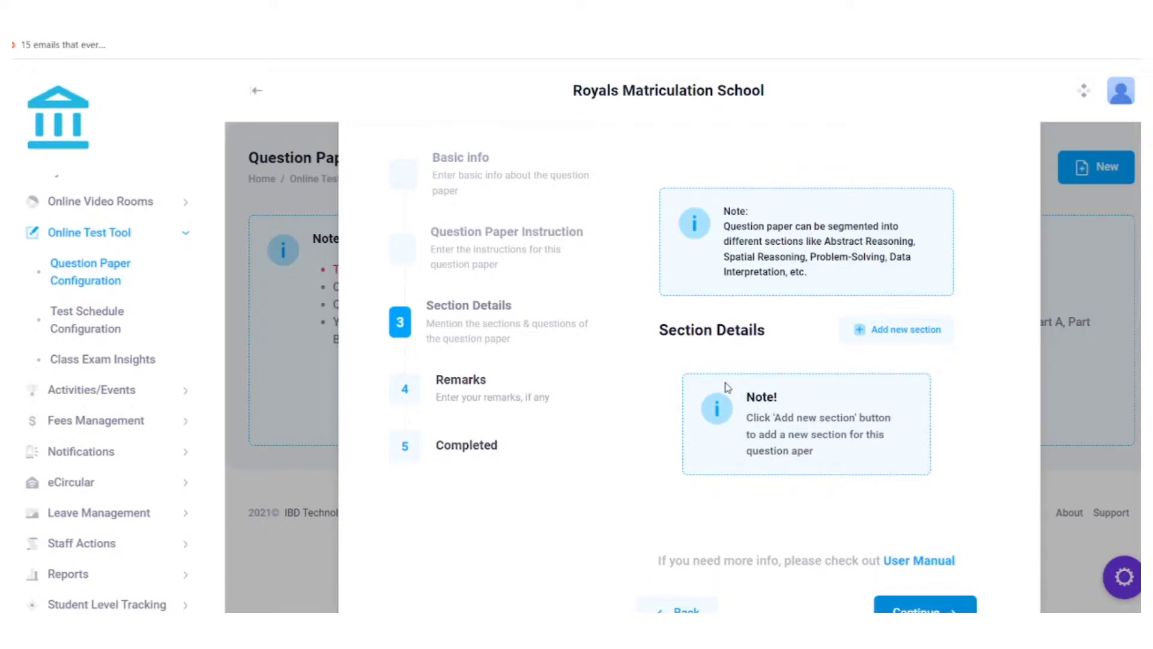
click(876, 332)
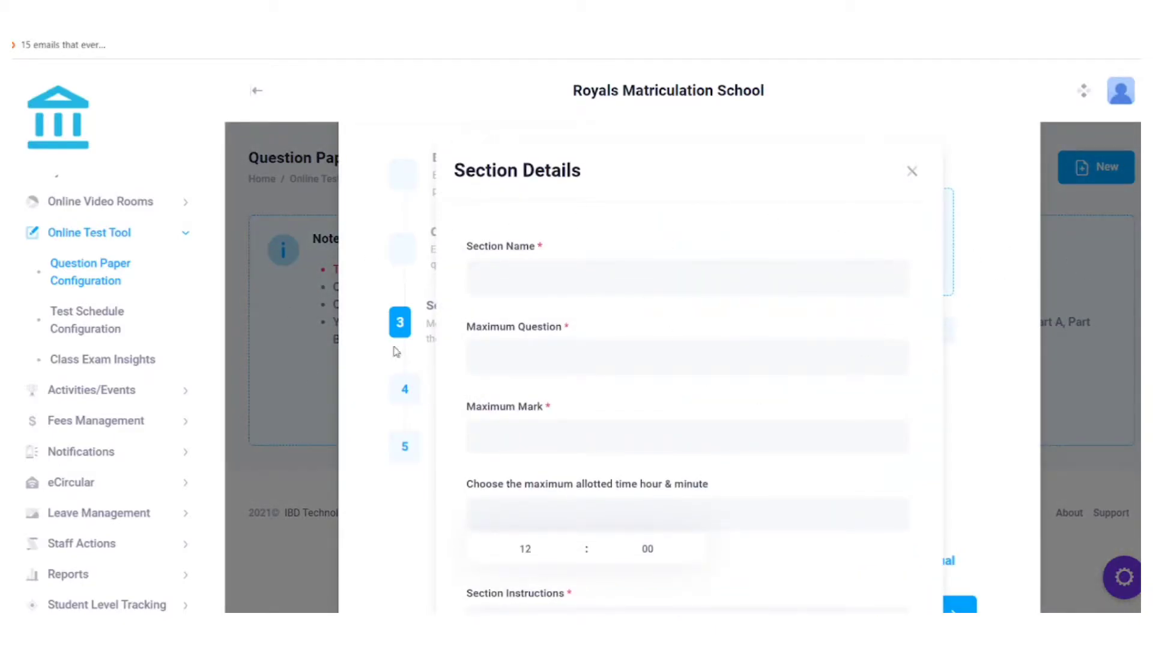
click(550, 274)
text(Abstract Reasoning)
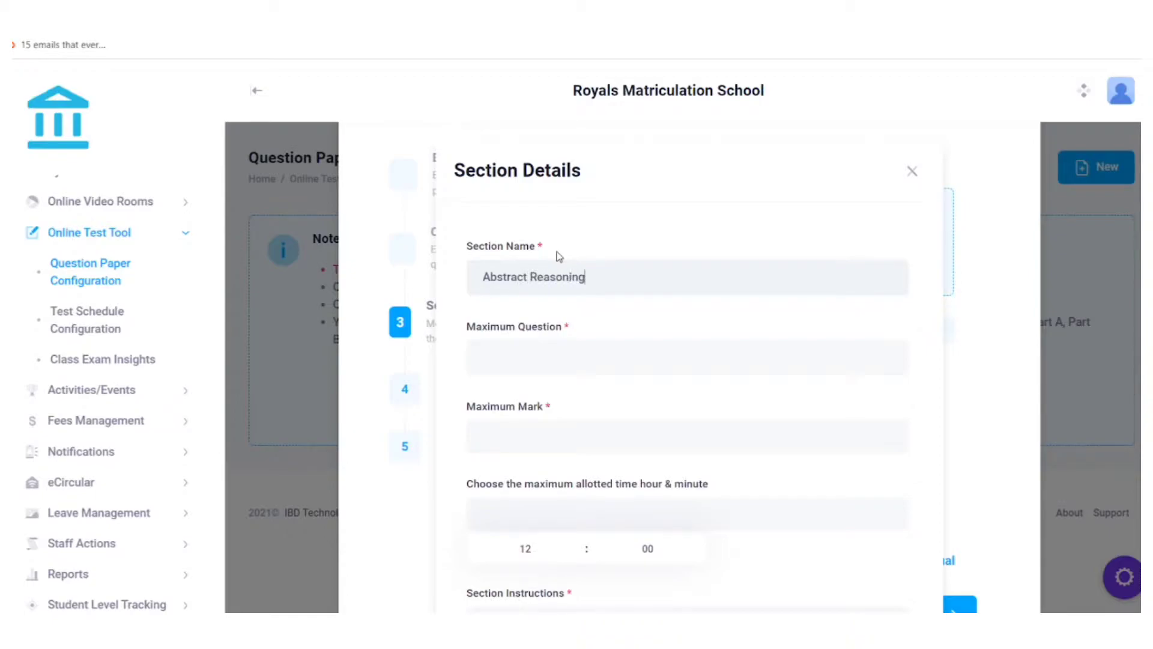
click(502, 354)
text(1)
text(30)
- Set the section's maximum allotted time to 00:20
scroll(508, 434, down, 1)
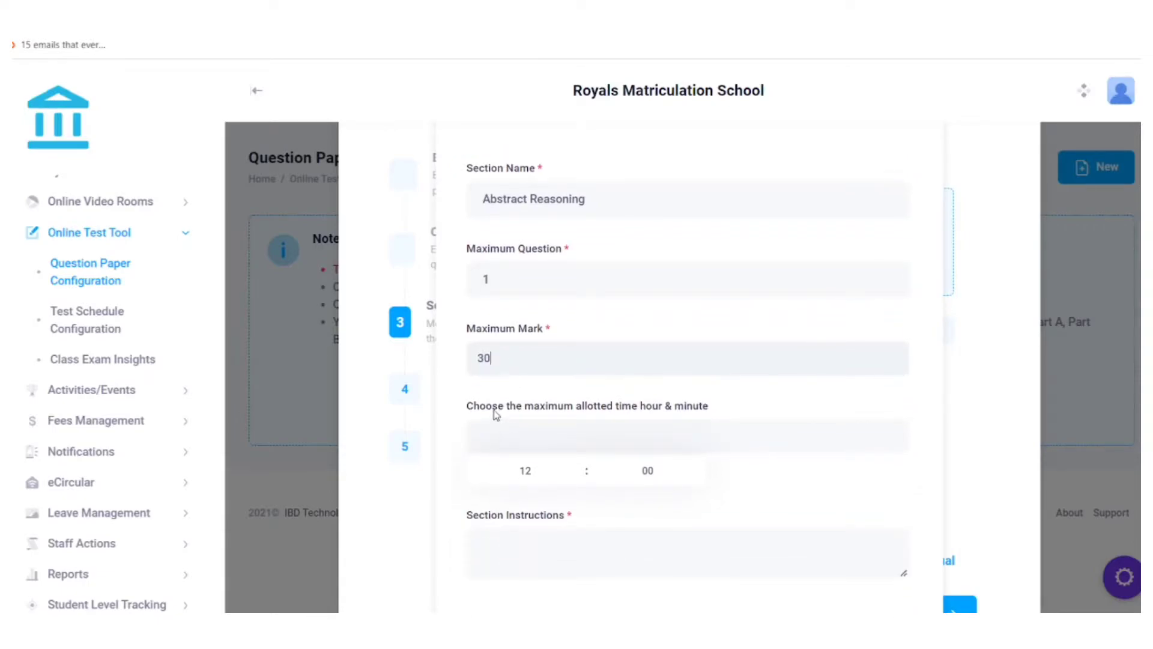
scroll(494, 414, down, 1)
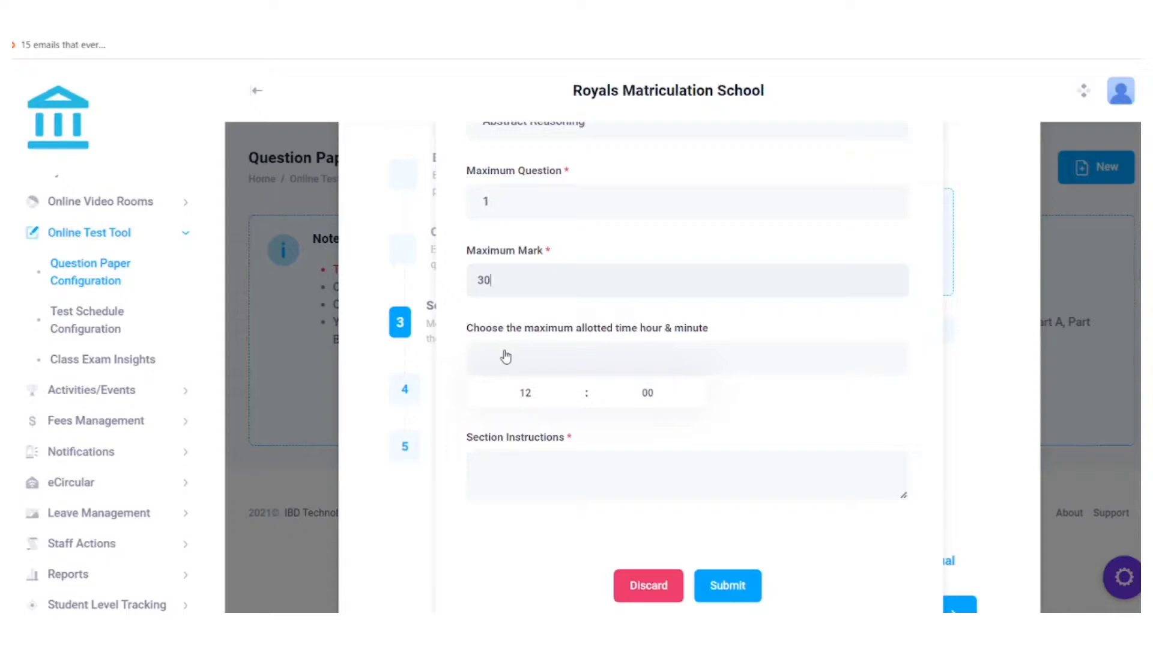
click(536, 393)
key(BackSpace)
text(00)
click(677, 392)
key(BackSpace)
text(20)
- Enter "Answer carefully" as the section instructions and submit the section
text(A)
text(nswe)
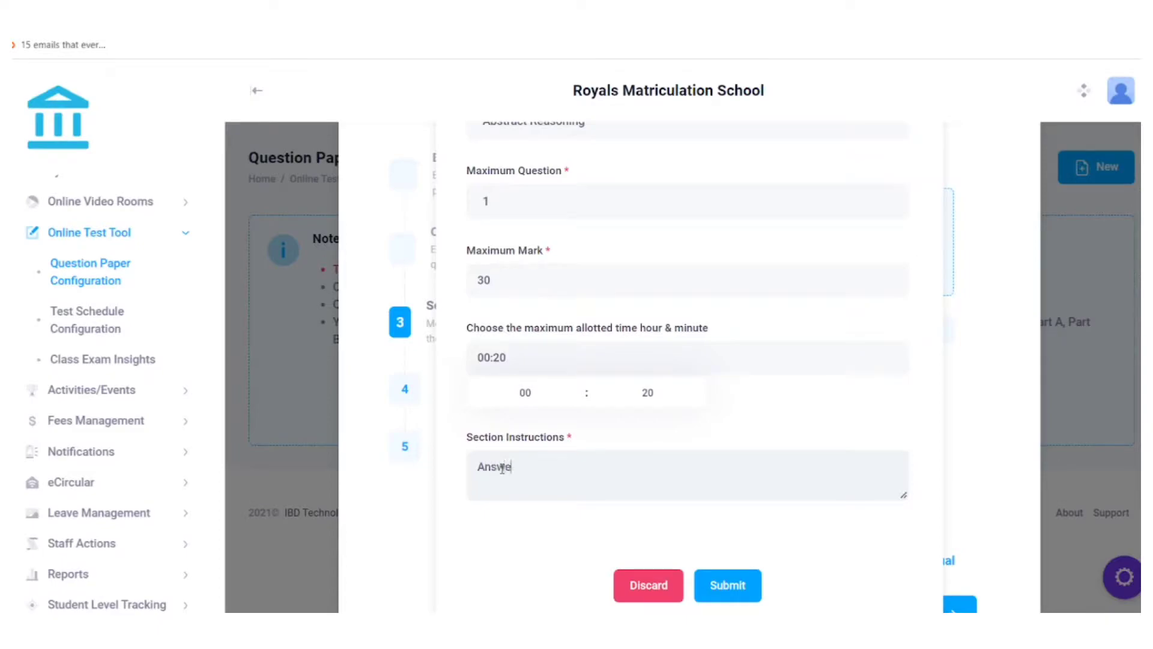
text(r carefully)
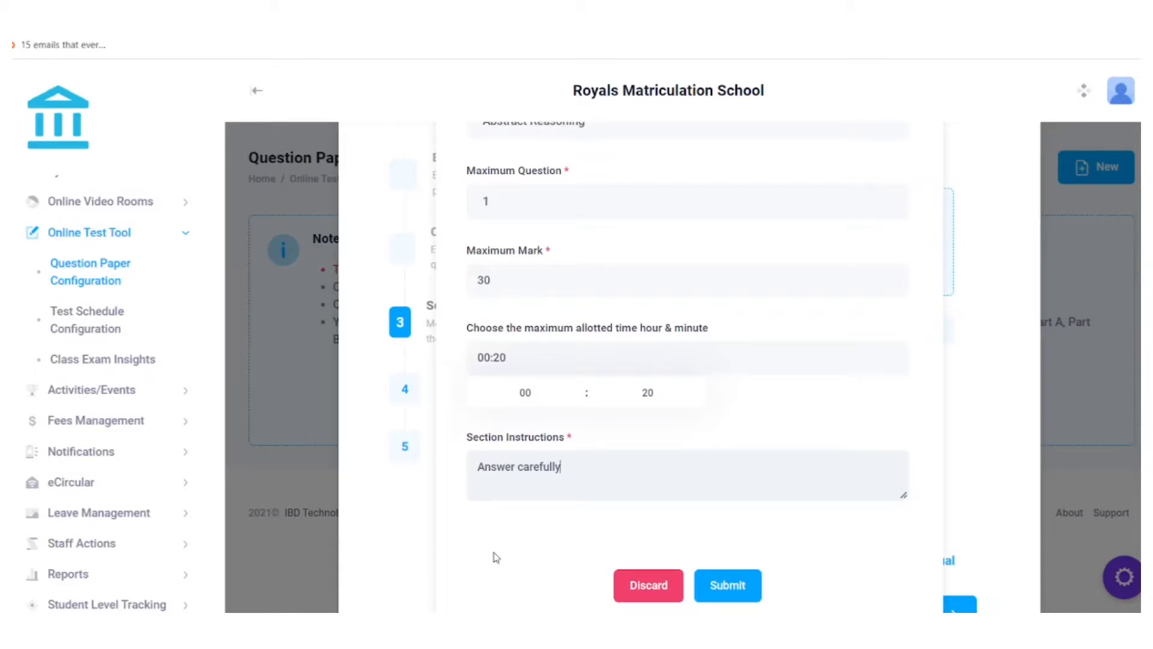
click(709, 590)
- Start a new question of the multiple choice type in the Abstract Reasoning section
scroll(610, 439, down, 1)
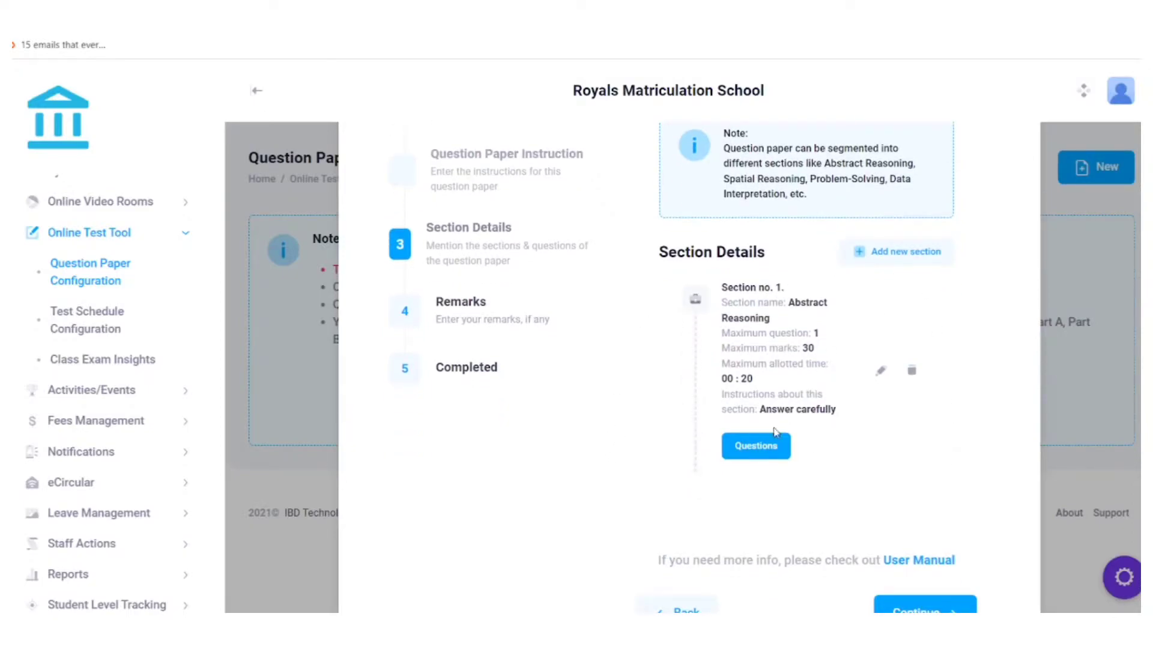
click(747, 452)
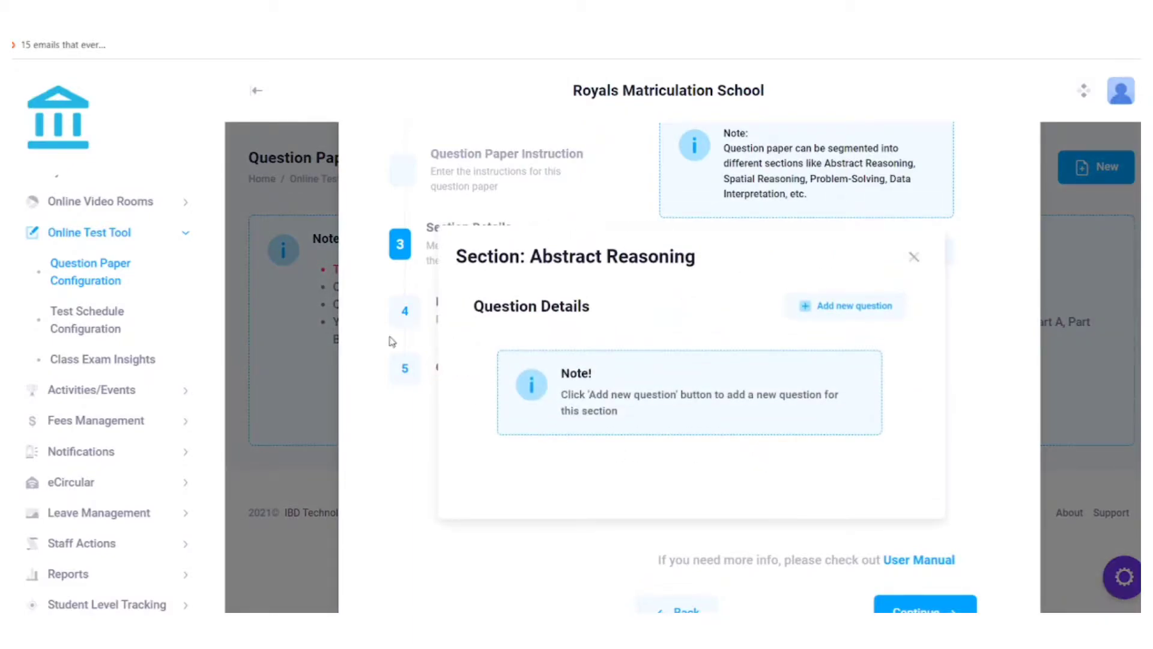
click(842, 308)
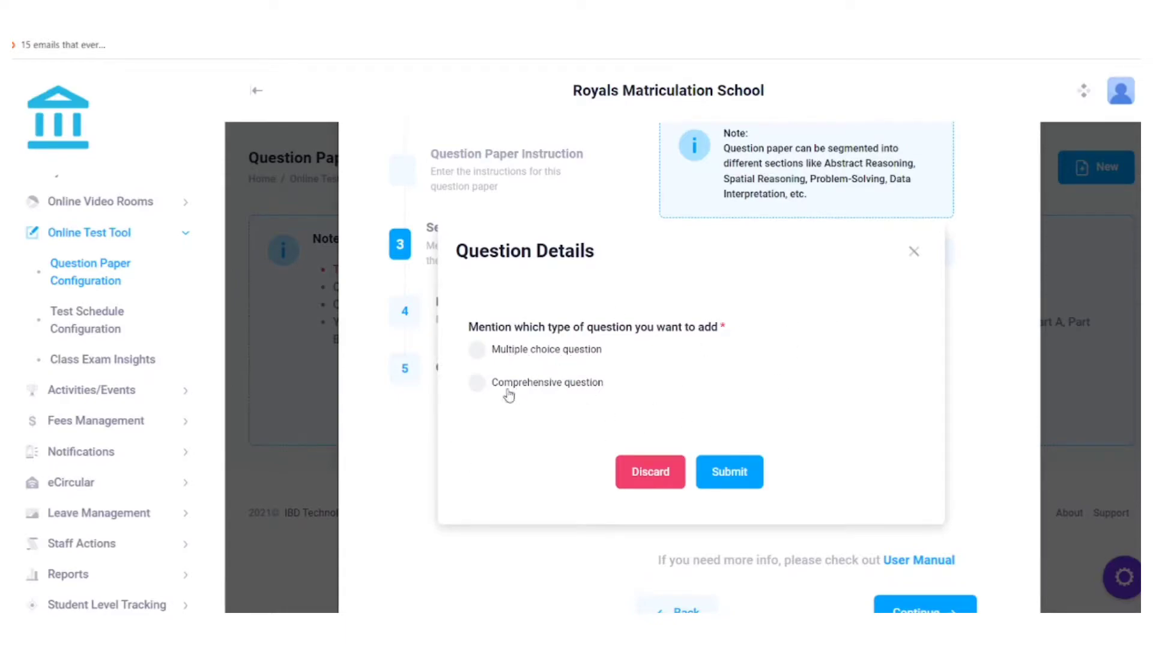
click(476, 352)
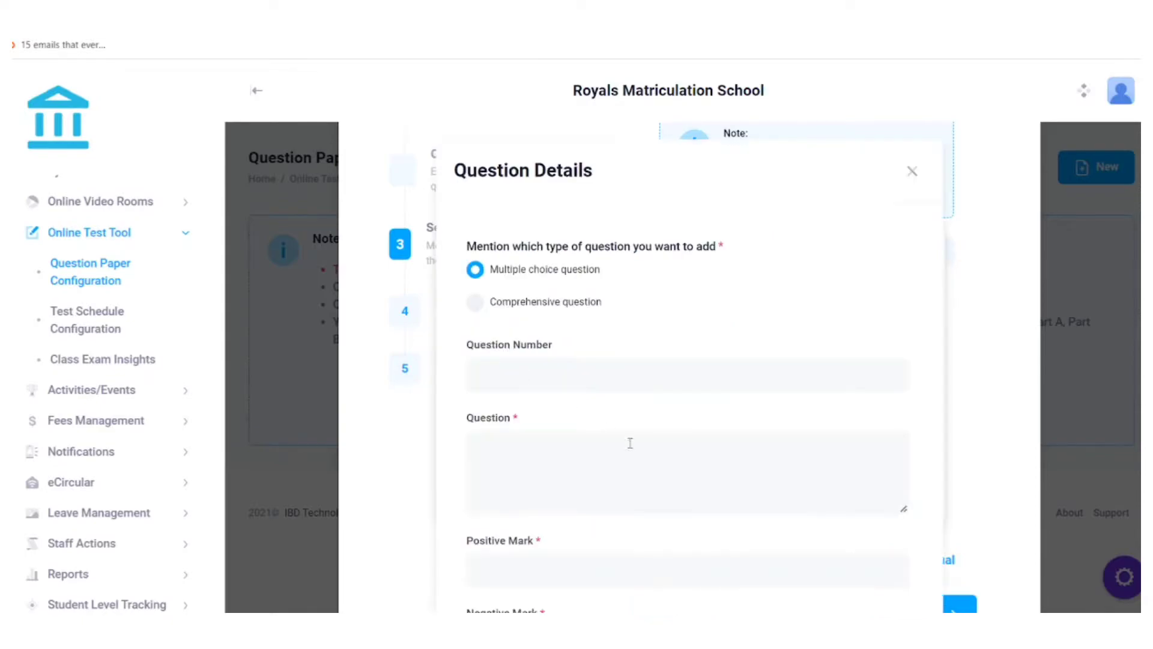
- Enter question number 1 and paste in the copied question text "Which figure is the odd one out?"
scroll(538, 324, down, 3)
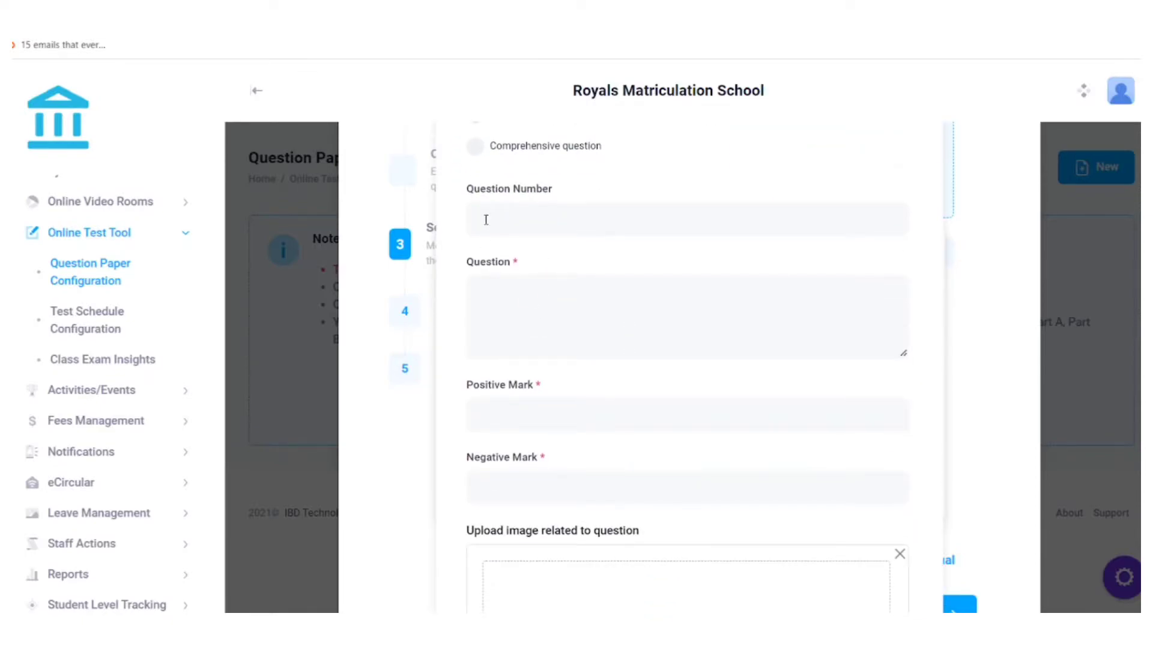
text(1)
click(511, 307)
click(271, 18)
key(ctrl+c)
click(361, 18)
key(ctrl+v)
- Set the question's positive mark to 30 and its negative mark to 5
scroll(566, 326, down, 1)
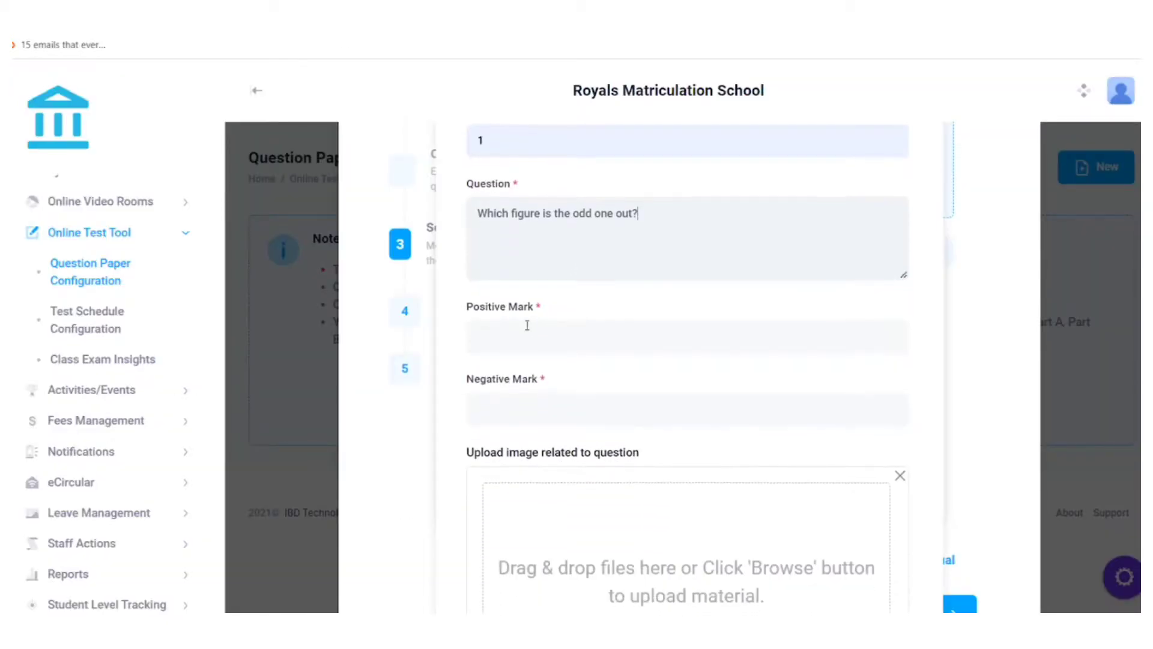
click(490, 334)
text(30)
click(511, 404)
text(5)
- Upload the image q11.jpg for the question and submit the question
scroll(556, 381, down, 1)
scroll(558, 382, down, 3)
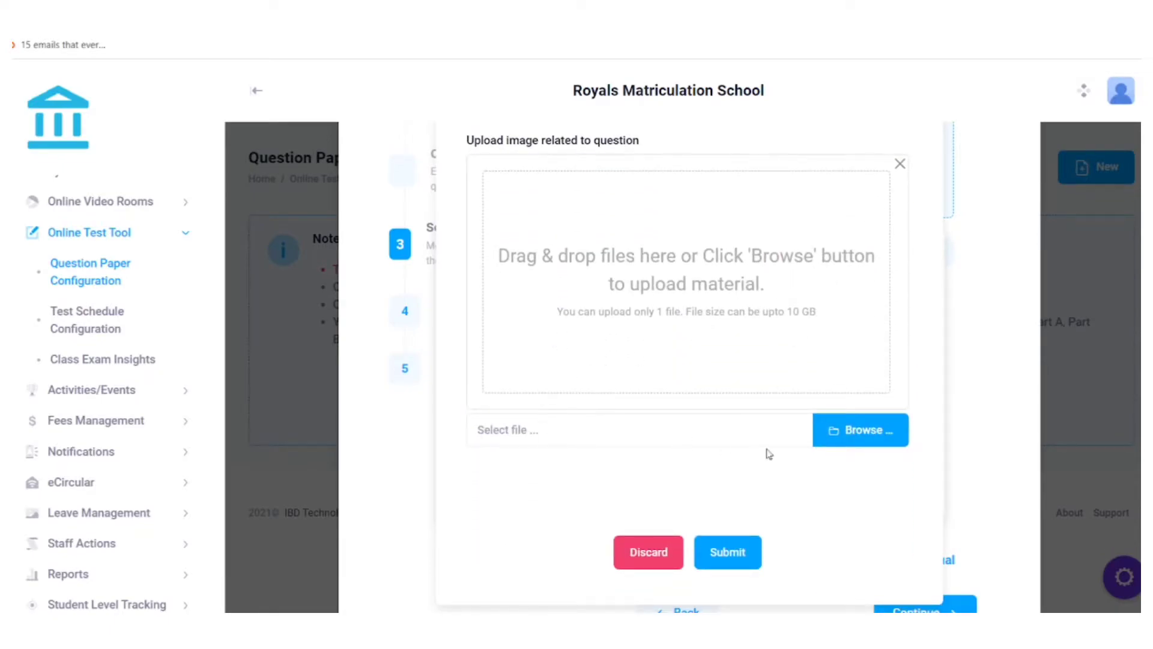
click(836, 443)
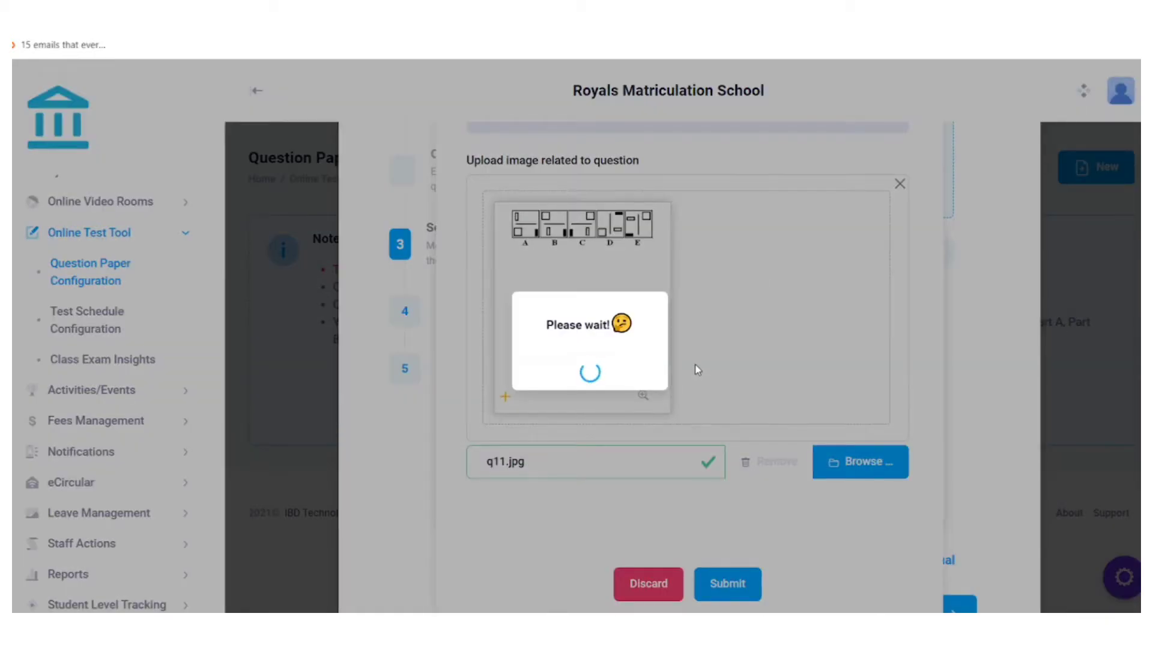
scroll(697, 369, down, 1)
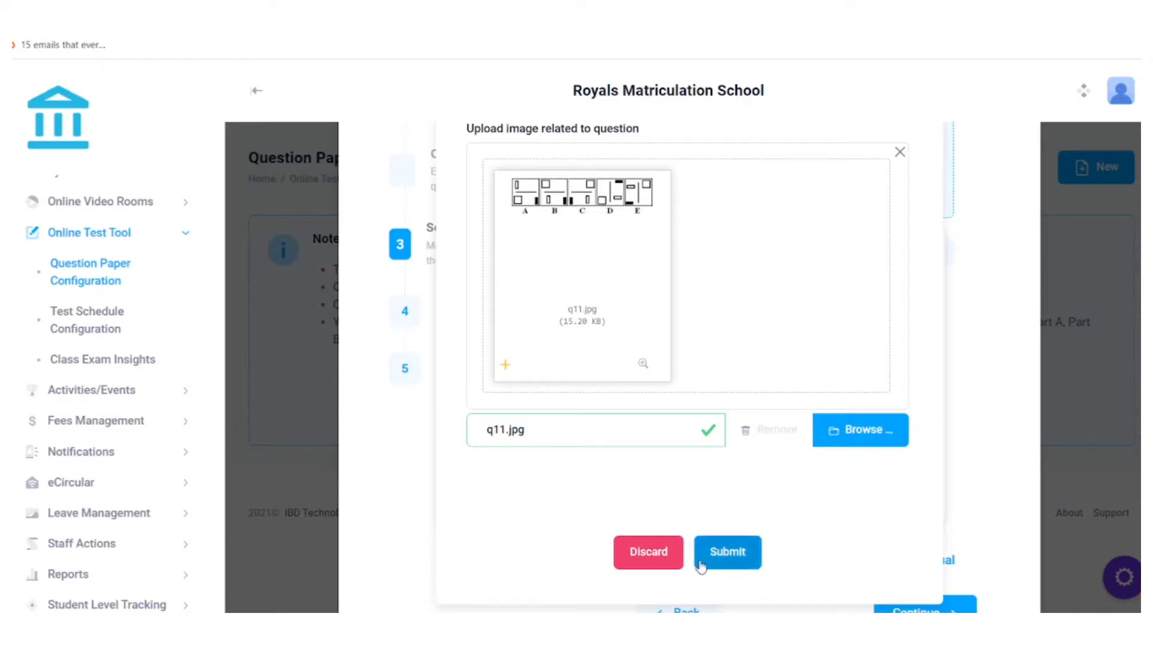
click(722, 546)
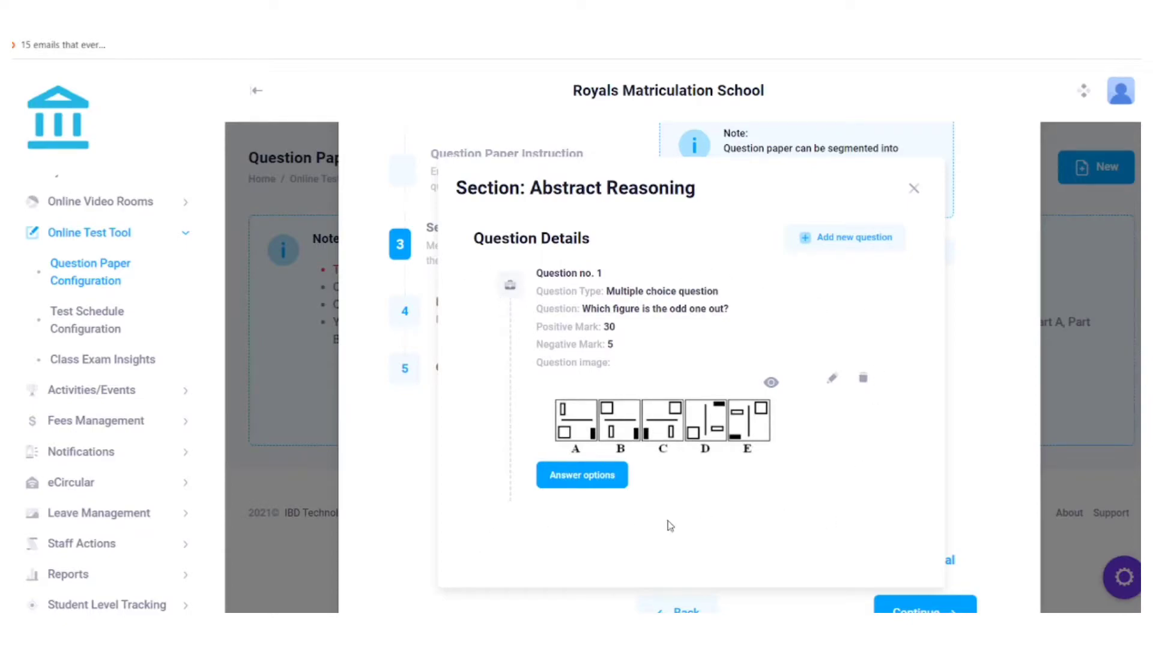
- Add answer option A to question 1, mark it as the correct answer and submit it
click(582, 475)
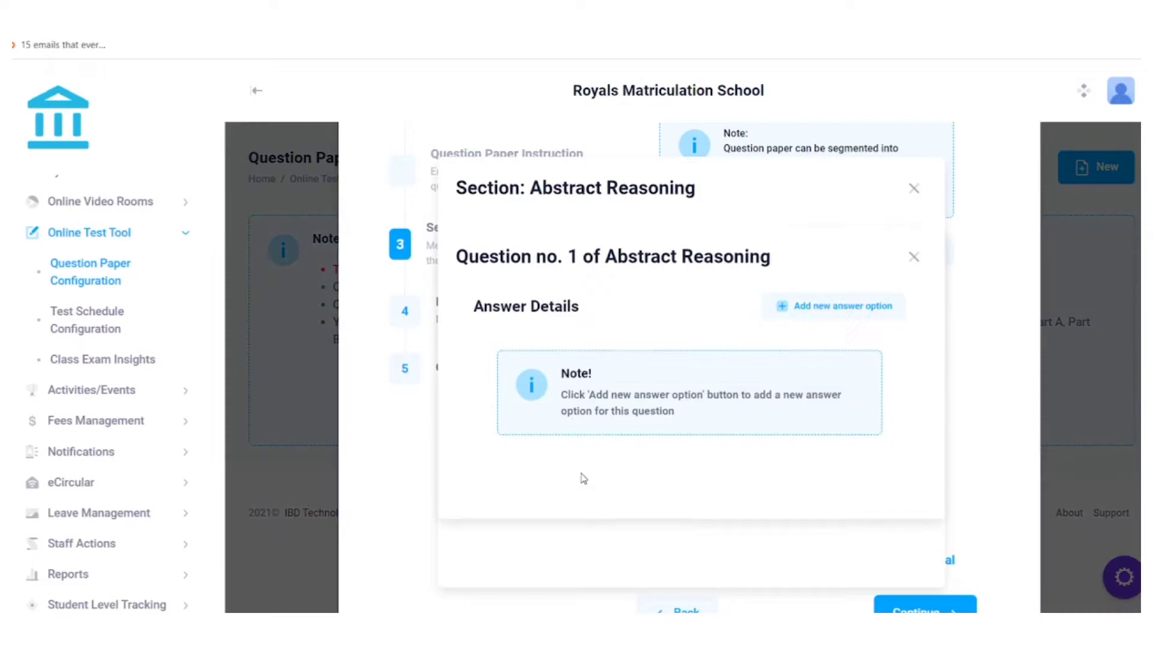
click(797, 307)
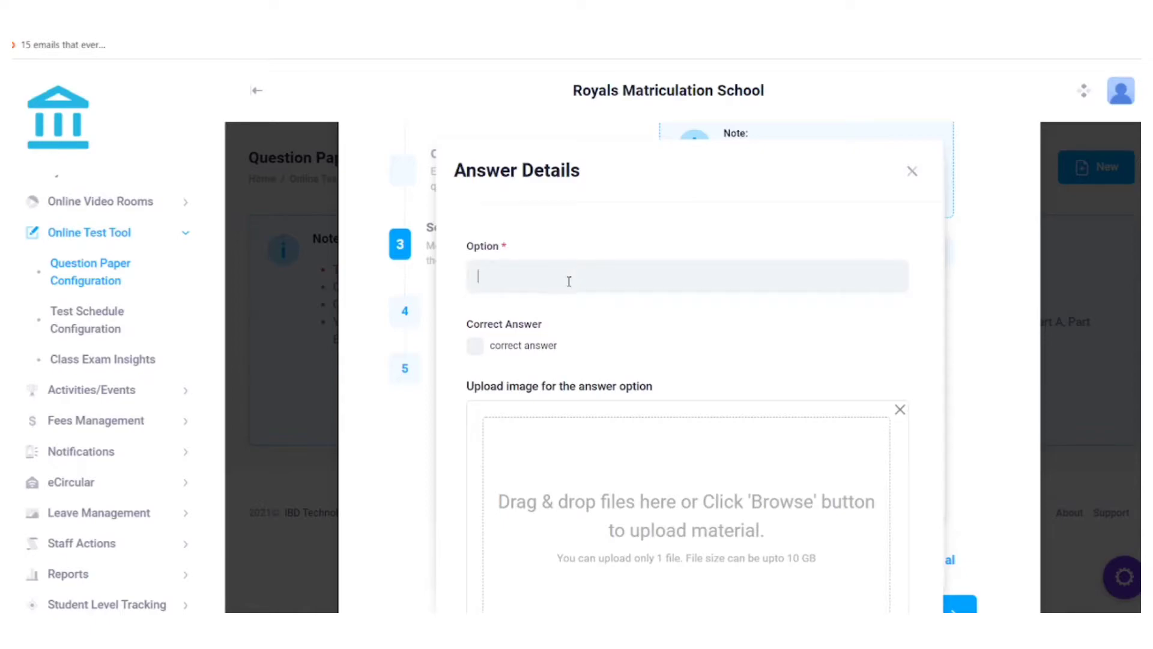
text(A)
scroll(529, 330, down, 1)
scroll(471, 278, up, 1)
drag(525, 273, 476, 260)
click(533, 302)
click(474, 346)
scroll(601, 356, down, 1)
scroll(599, 358, down, 2)
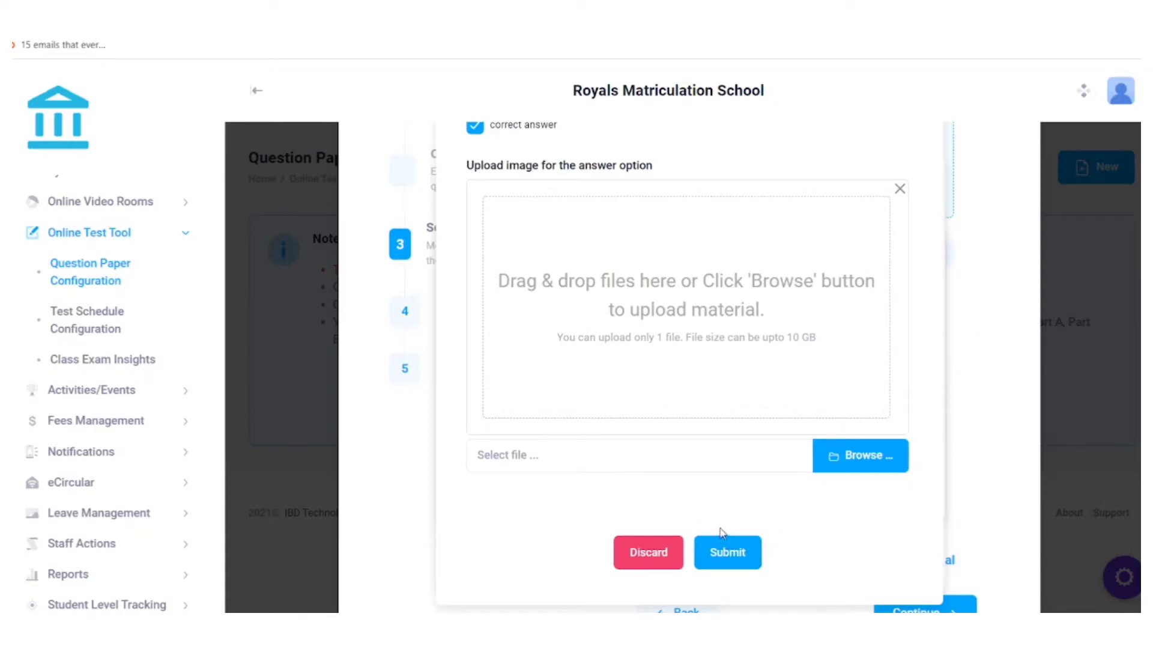
click(727, 559)
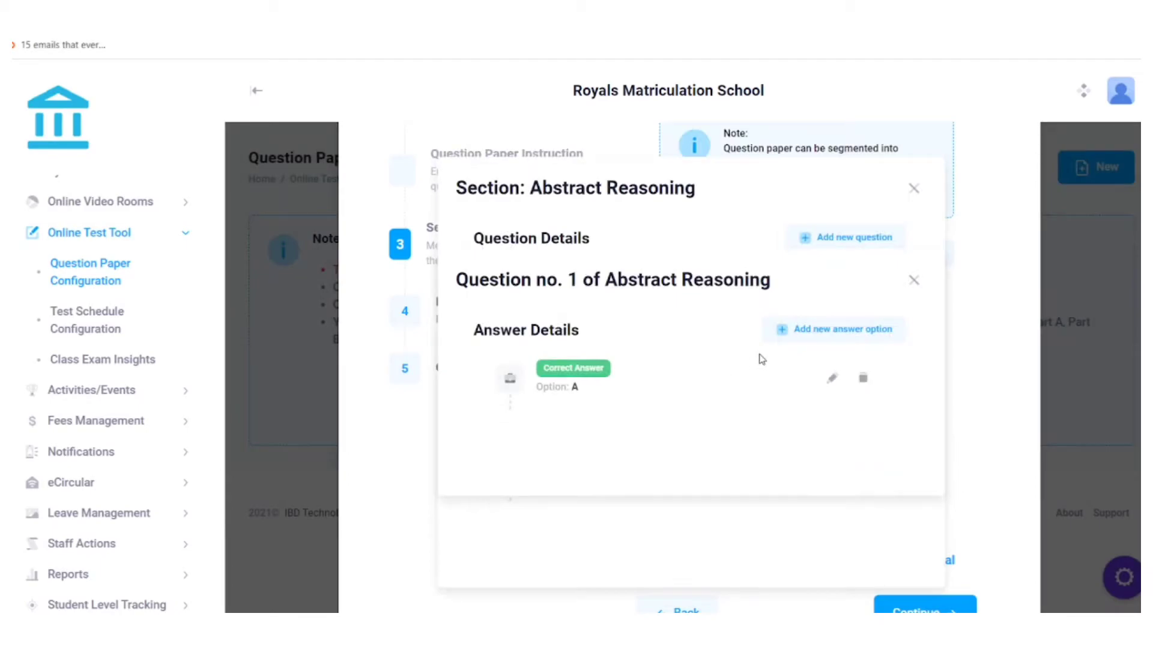
- Add answer option B to question 1 without an image and submit it
click(826, 329)
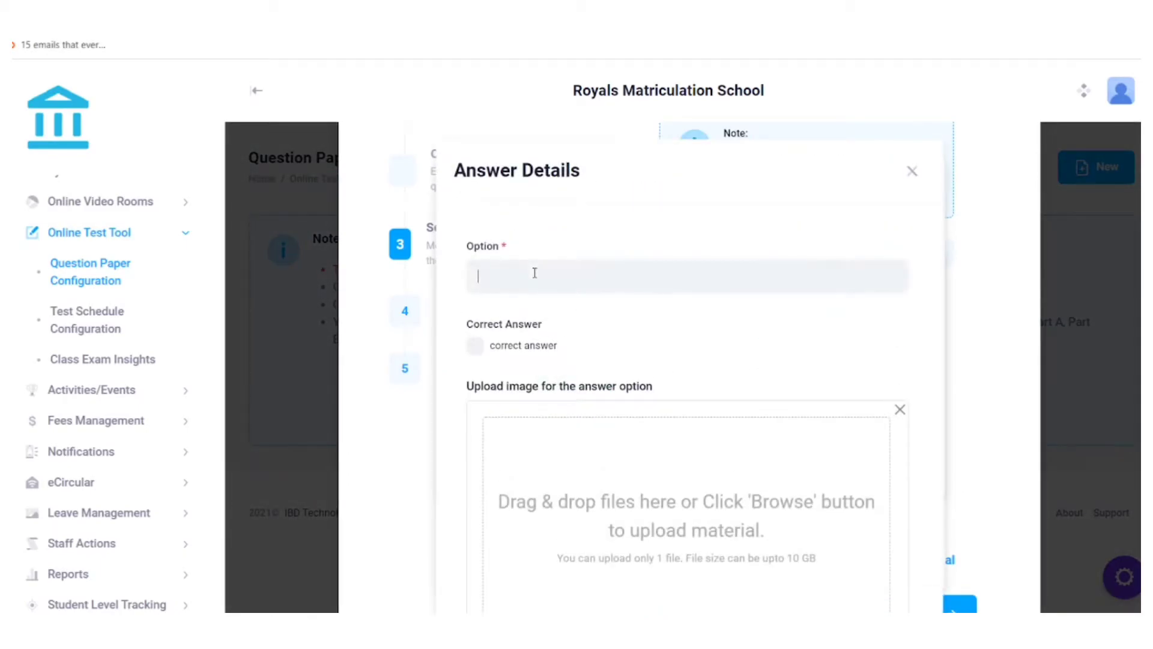
text(B)
scroll(703, 480, down, 4)
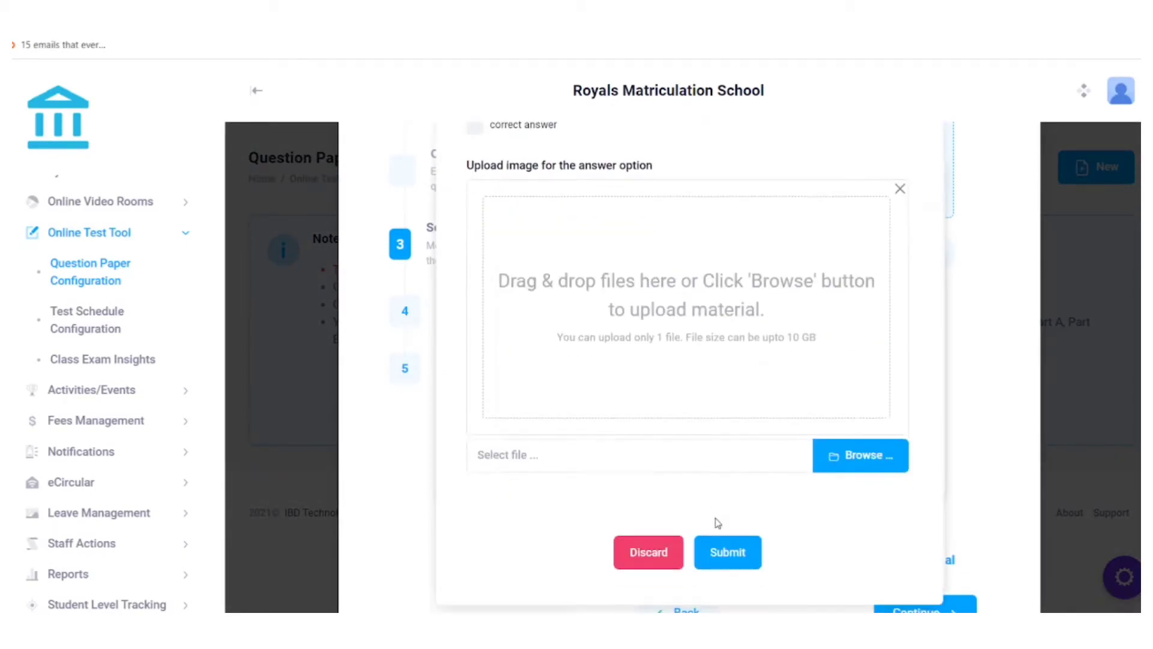
click(724, 551)
- Add answer option C to question 1 of the Abstract Reasoning section and submit it
click(811, 297)
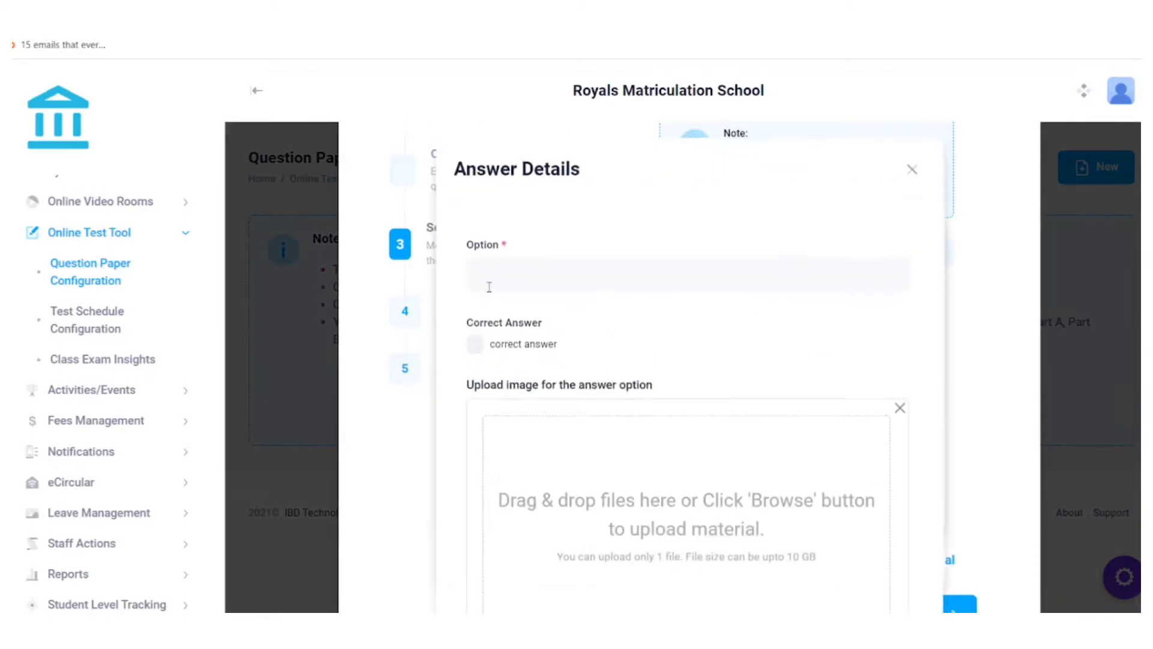
text(C)
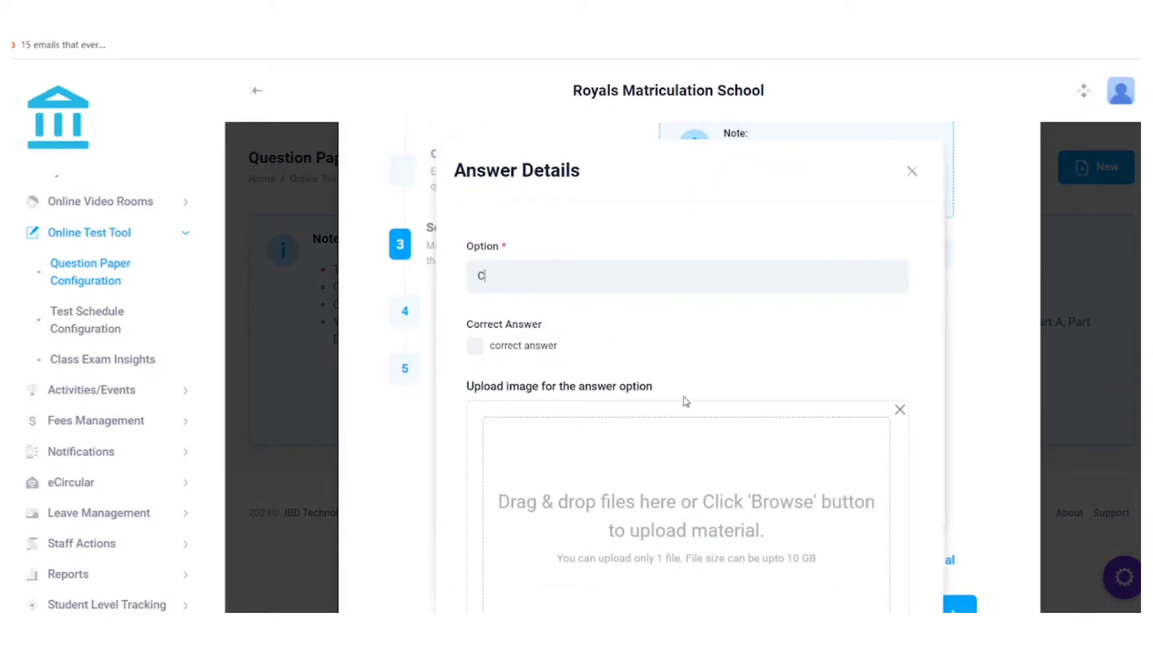
scroll(708, 456, down, 4)
click(728, 551)
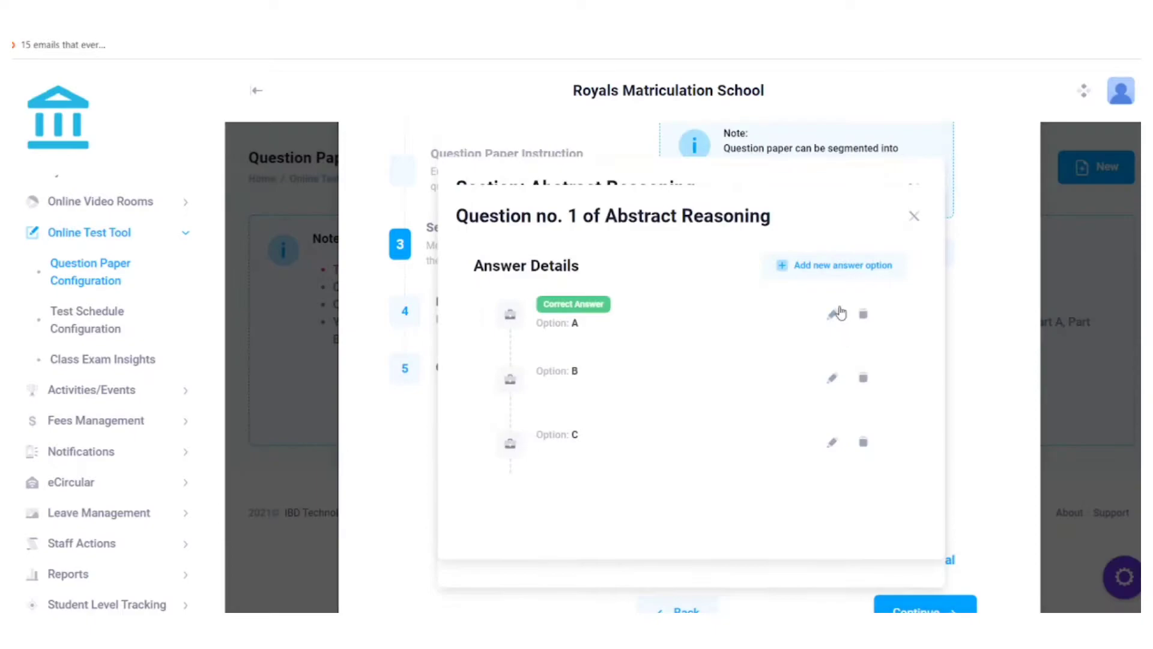
- Add answer option D to question 1 and submit it without an image
click(851, 265)
text(D)
scroll(629, 428, down, 5)
click(726, 551)
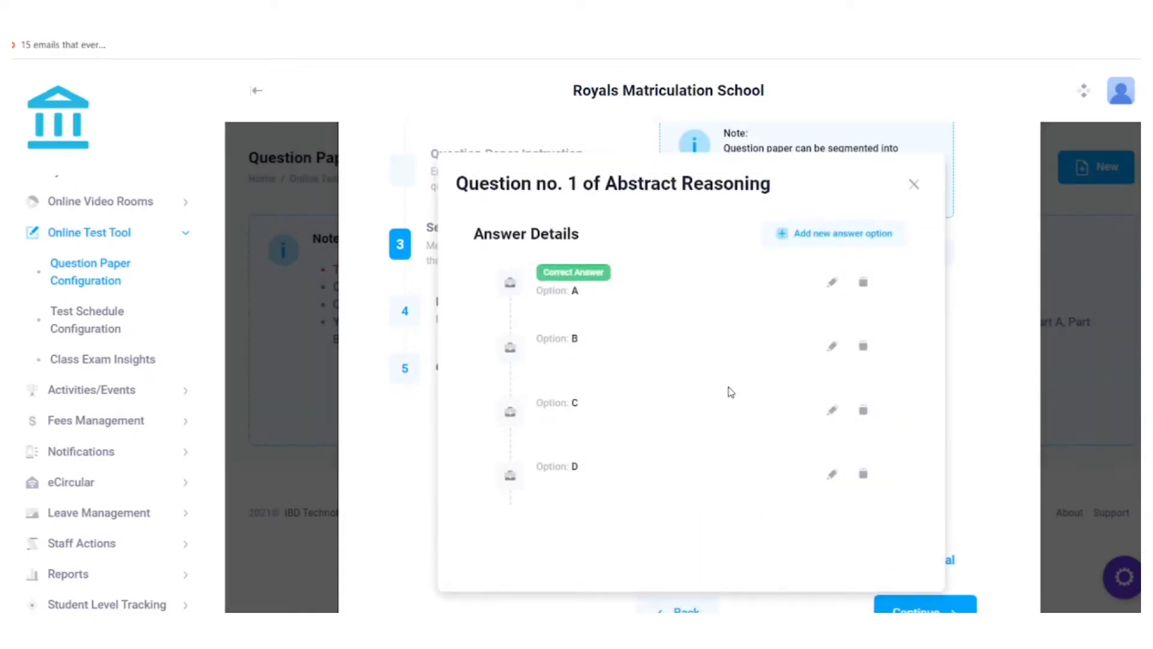
- Add answer option E to question 1 and submit it without an image
click(815, 233)
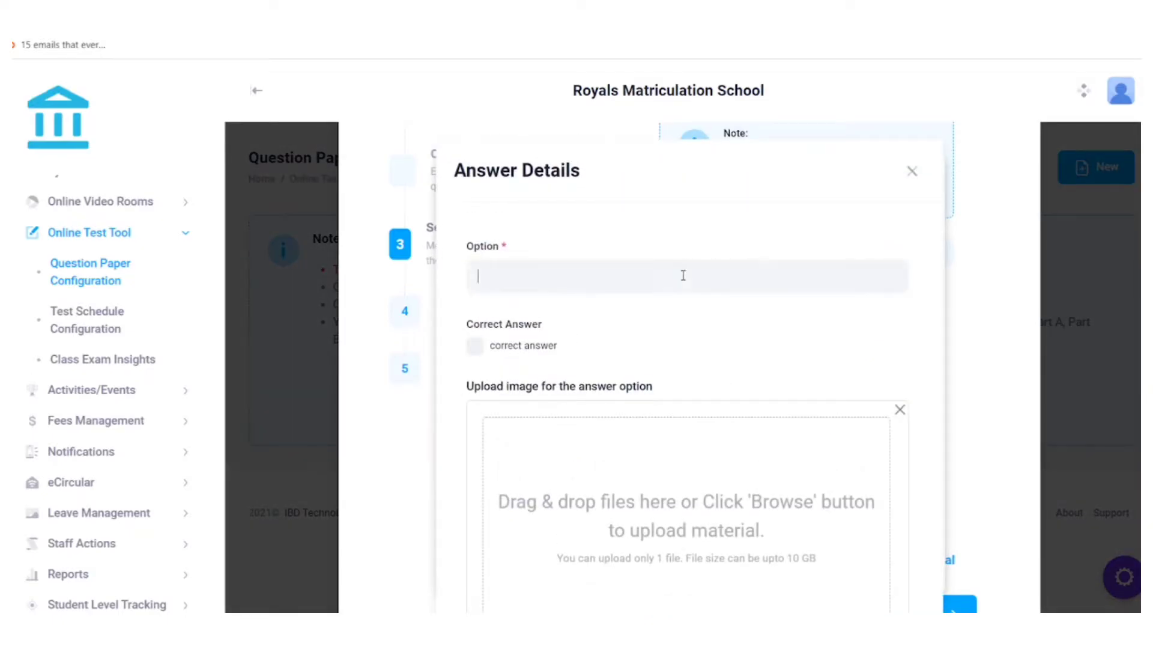
text(E)
scroll(669, 435, down, 5)
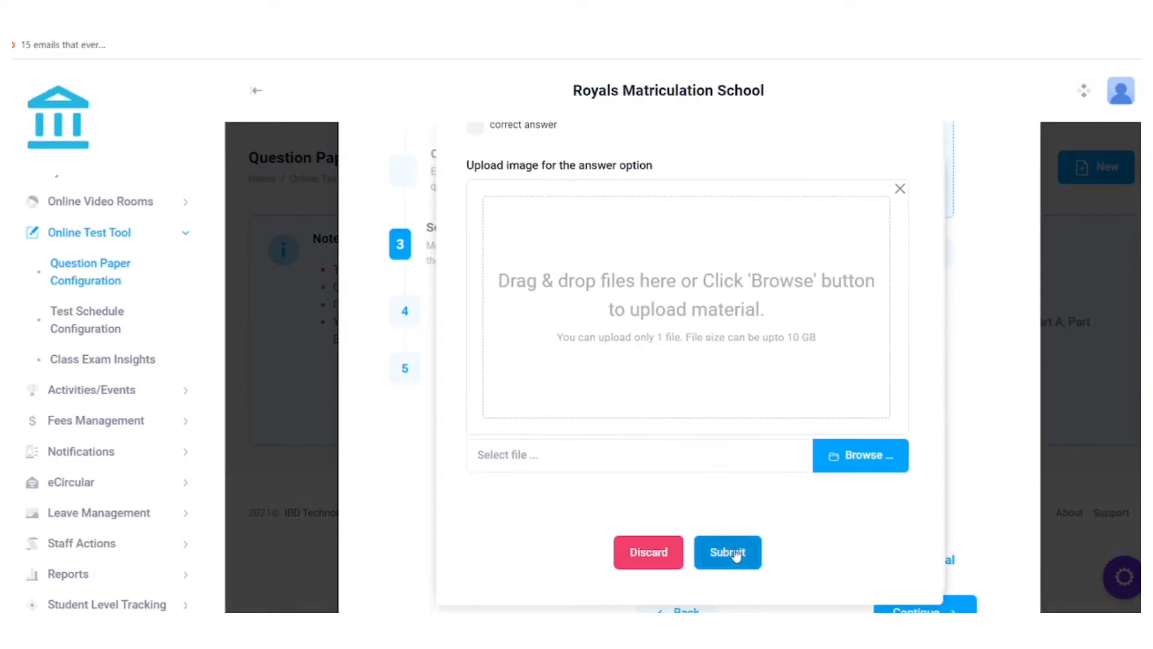
click(733, 550)
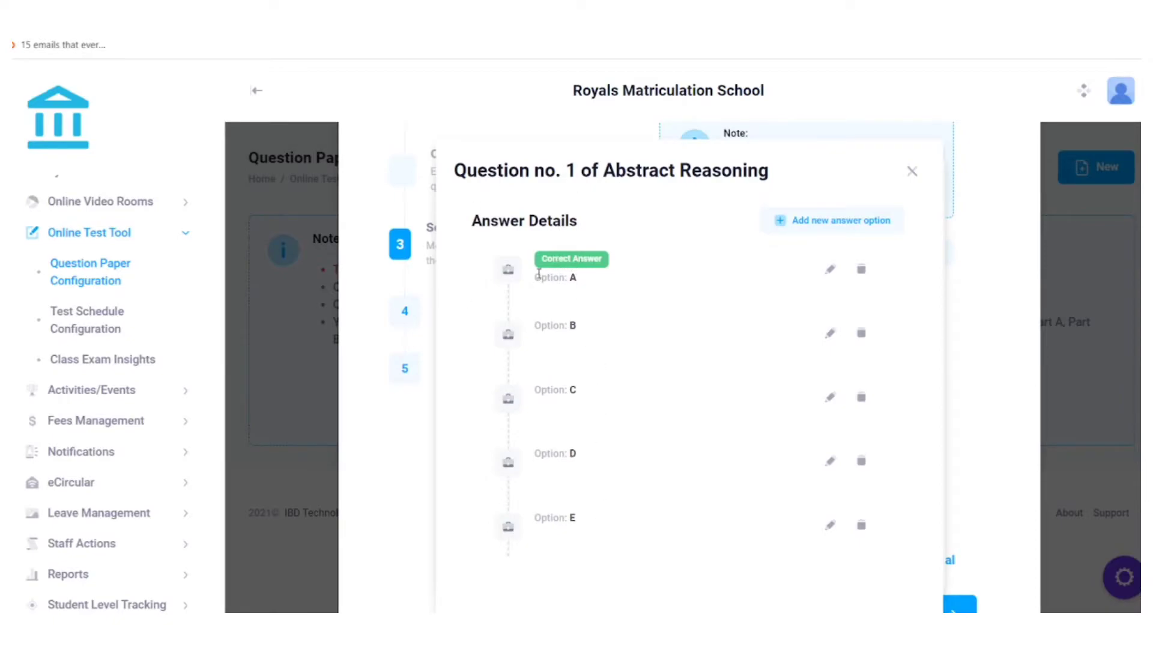
- Close the answer details of question 1 and the question details of the Abstract Reasoning section
drag(536, 275, 585, 283)
click(585, 283)
click(911, 174)
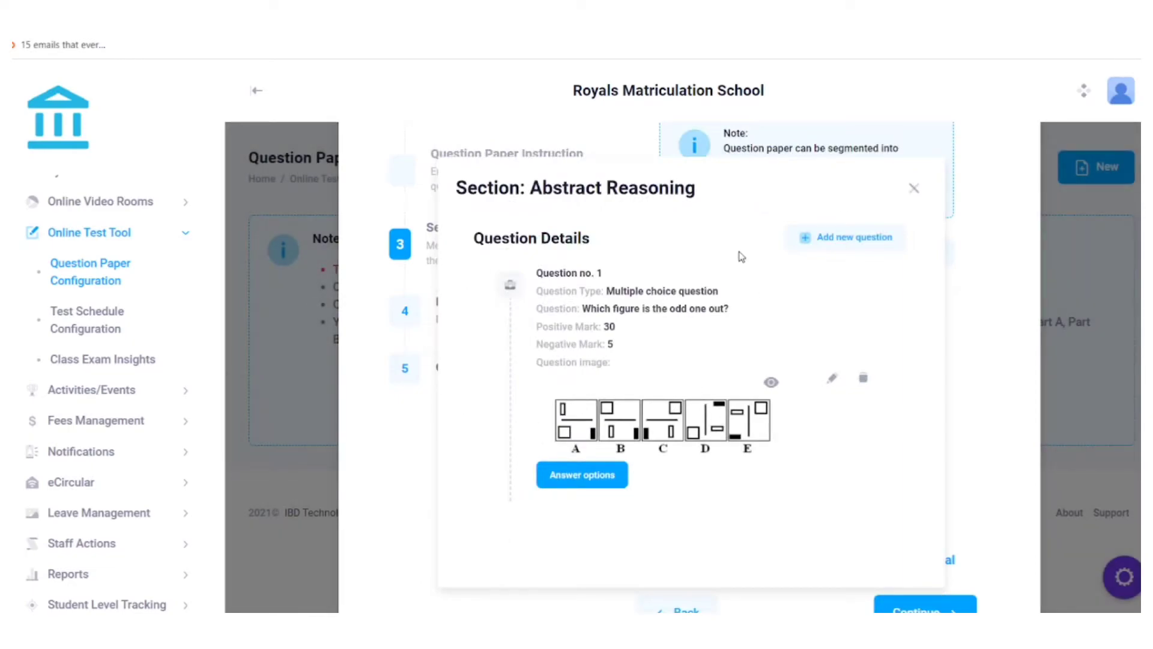
click(912, 189)
- Start a new section named Data Interpretation with a maximum question of 1 and a maximum mark of 20
scroll(828, 279, up, 1)
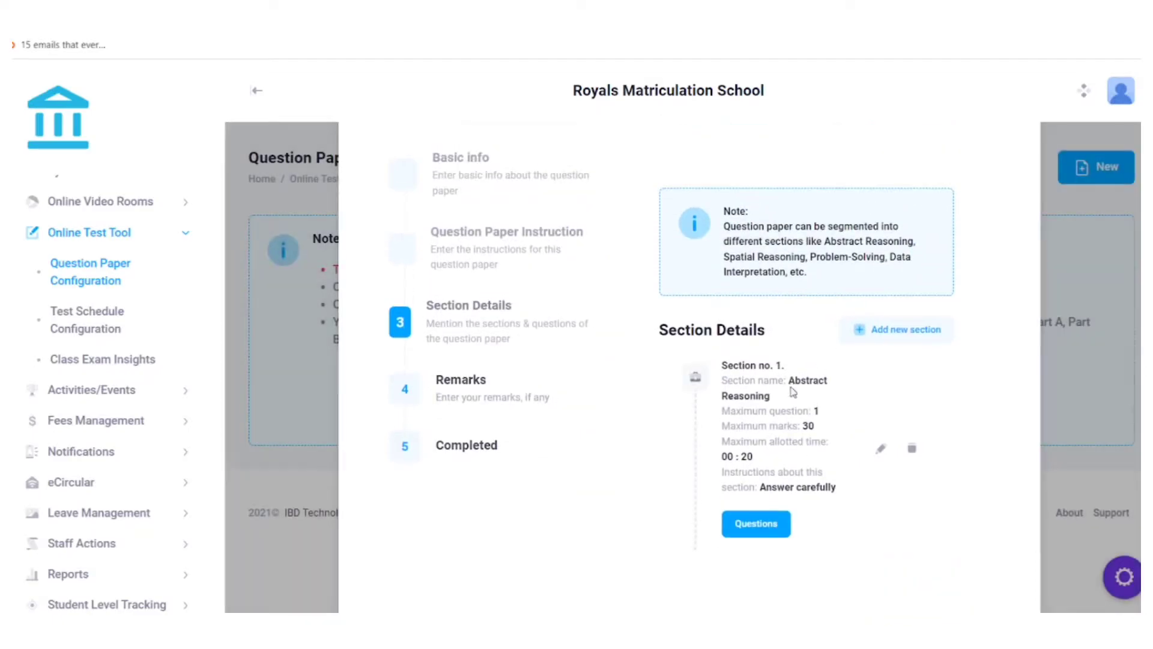
scroll(793, 390, down, 3)
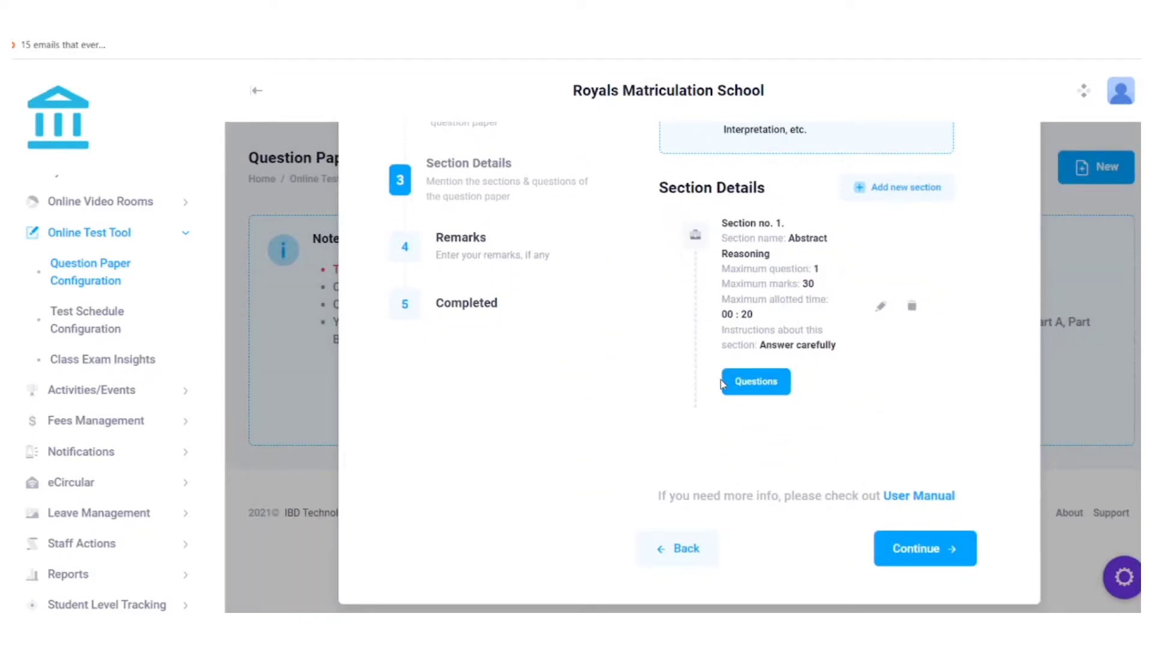
scroll(709, 348, up, 1)
scroll(707, 345, up, 1)
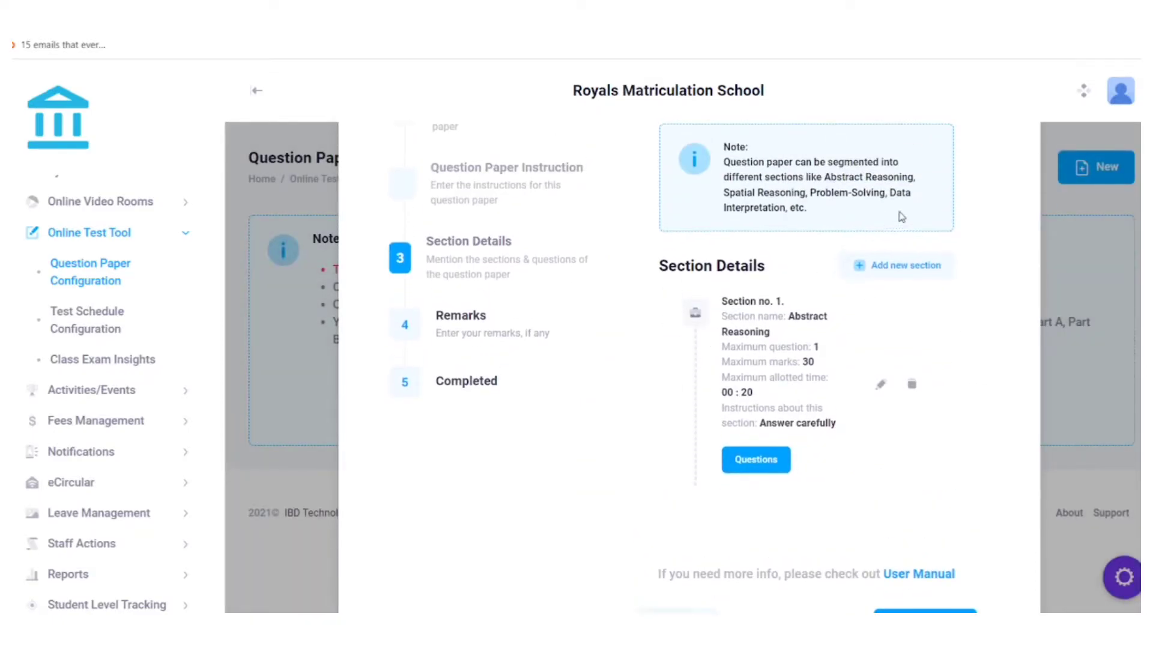
click(878, 262)
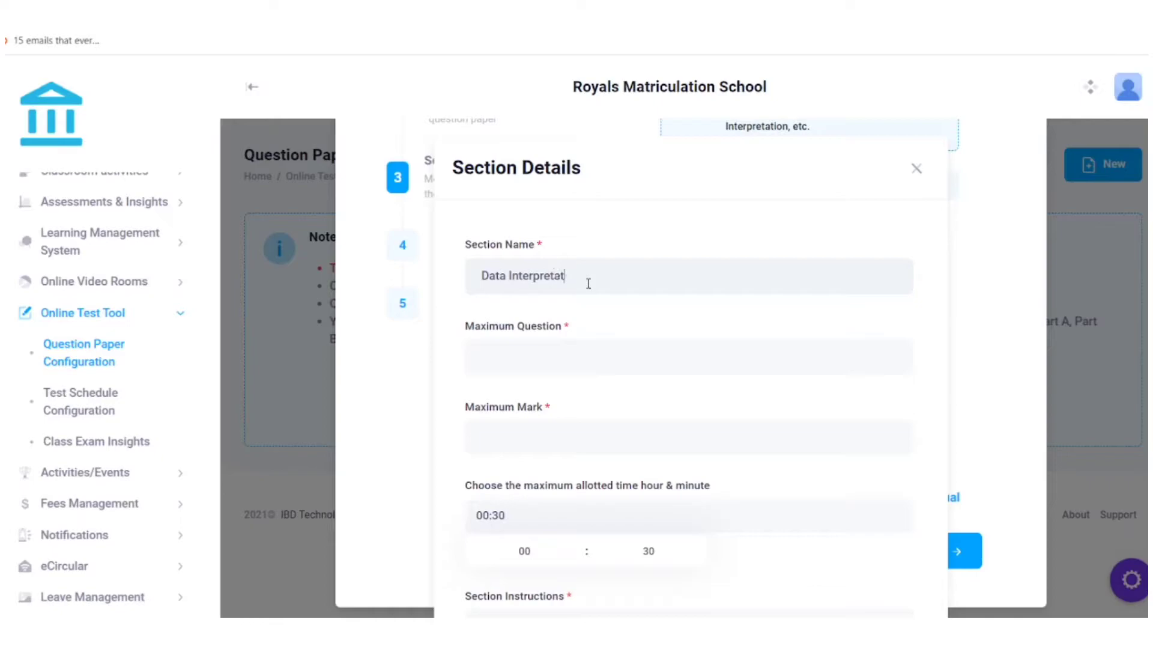
click(568, 349)
text(1)
text(2)
- Choose 00:30 as the section's maximum allotted time, enter "Answer carefully" as its instructions and submit the section
scroll(532, 436, down, 3)
click(549, 361)
click(664, 359)
click(750, 385)
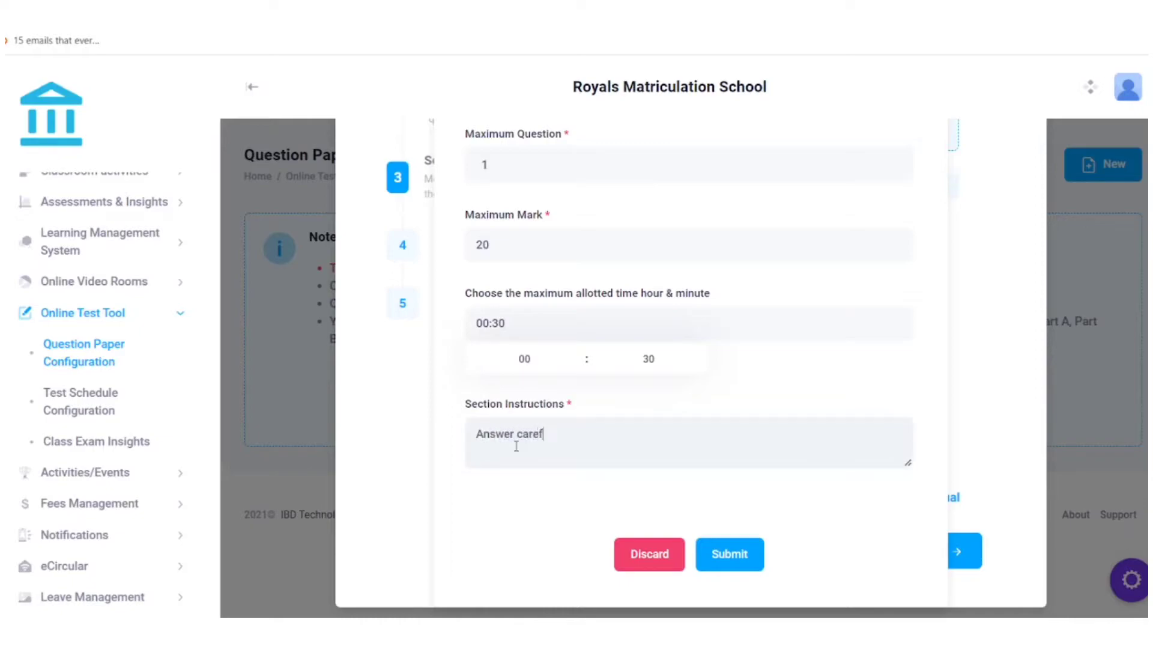
click(730, 553)
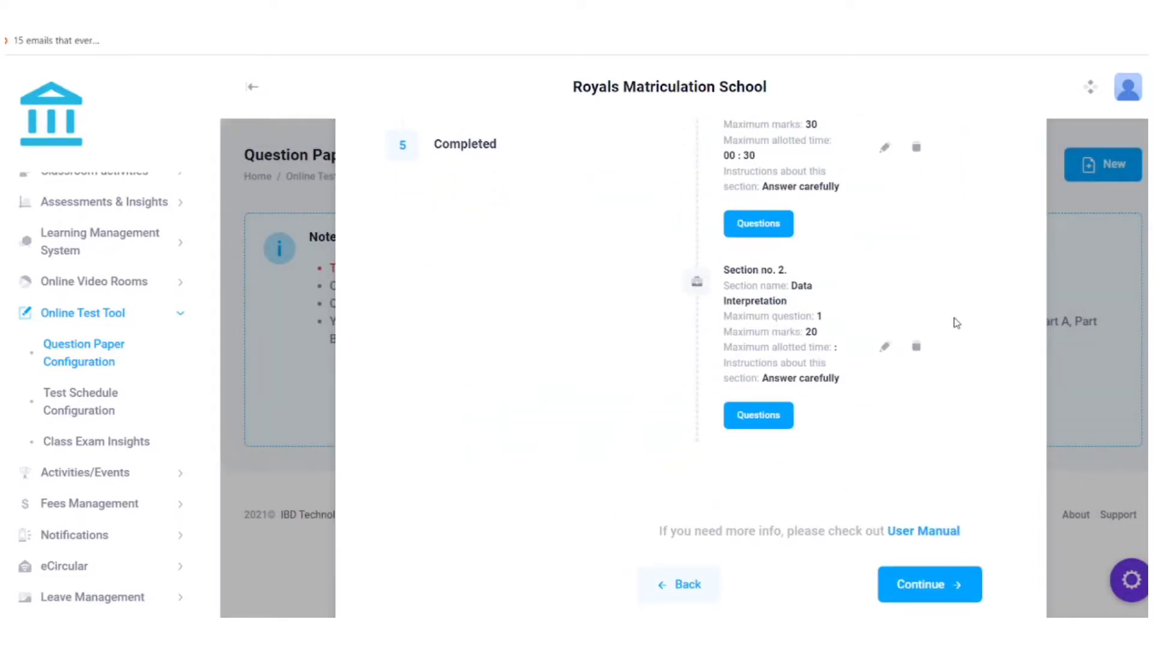
- Start a new question in the Data Interpretation section and set its type to Comprehensive question
click(749, 420)
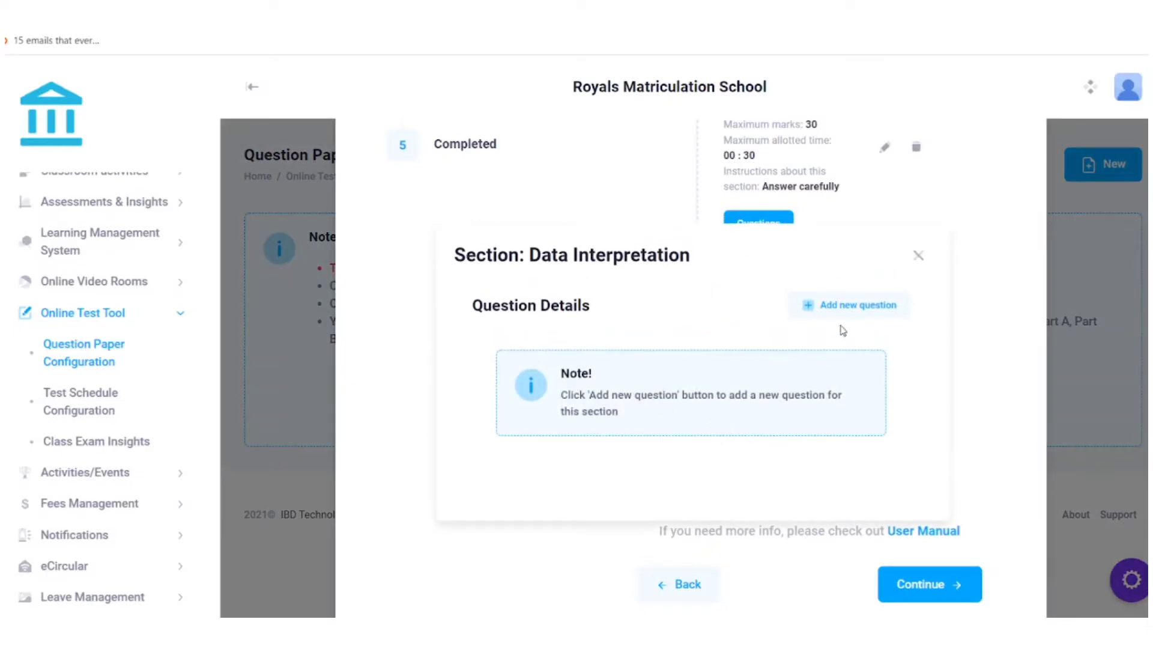
click(862, 310)
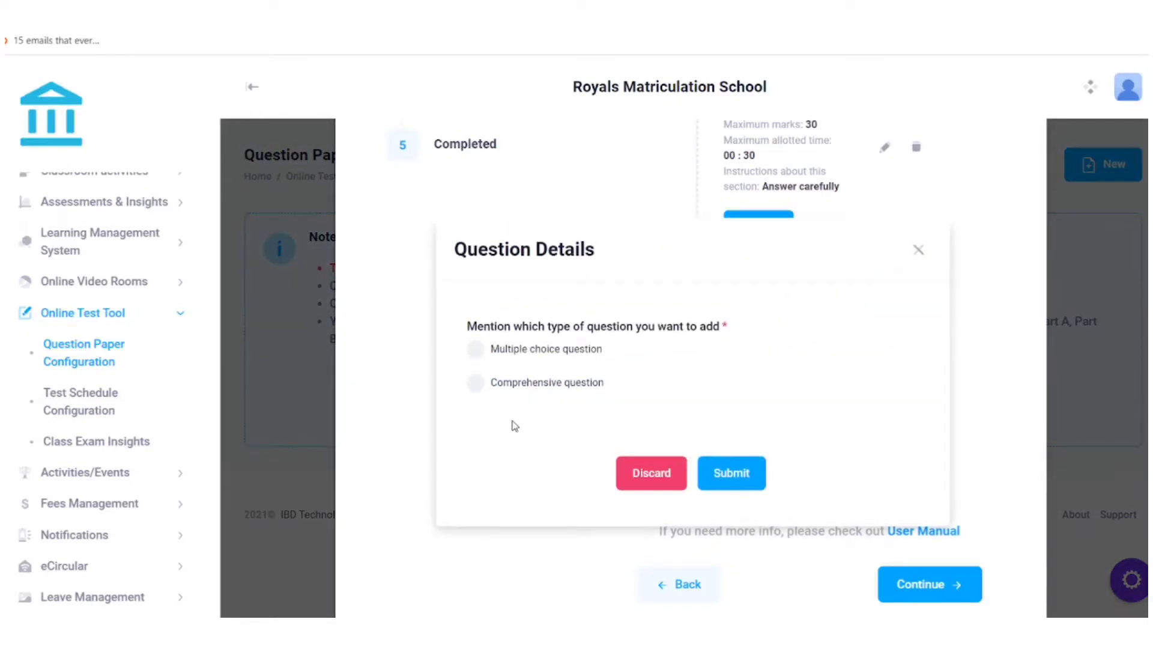
triple_click(491, 394)
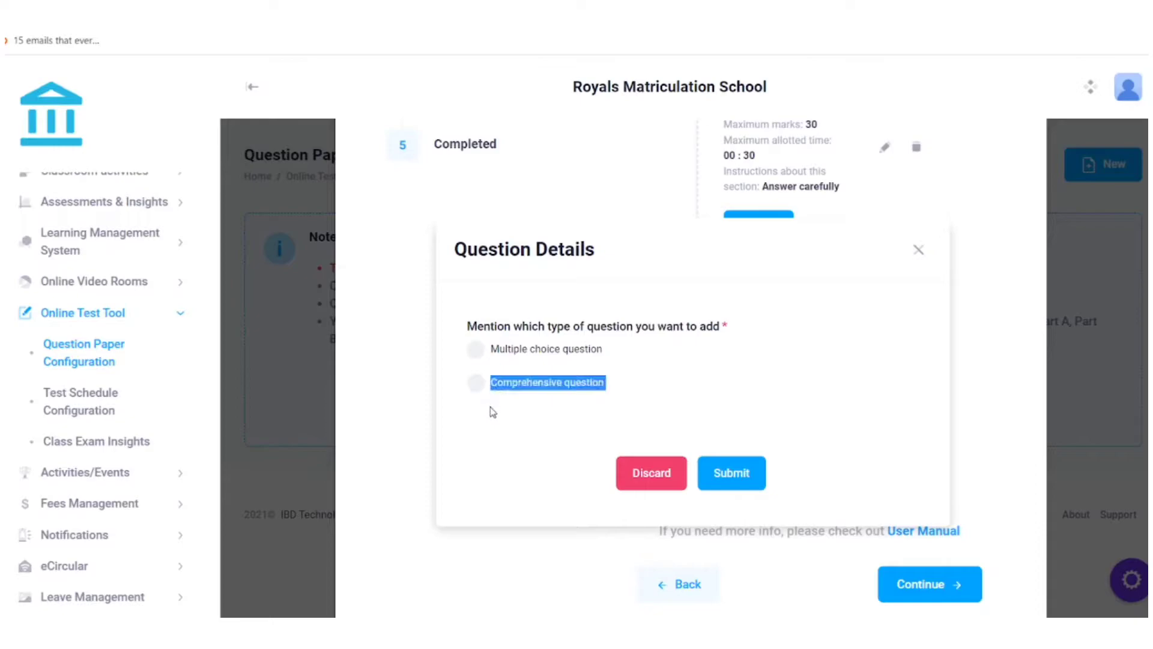
click(643, 409)
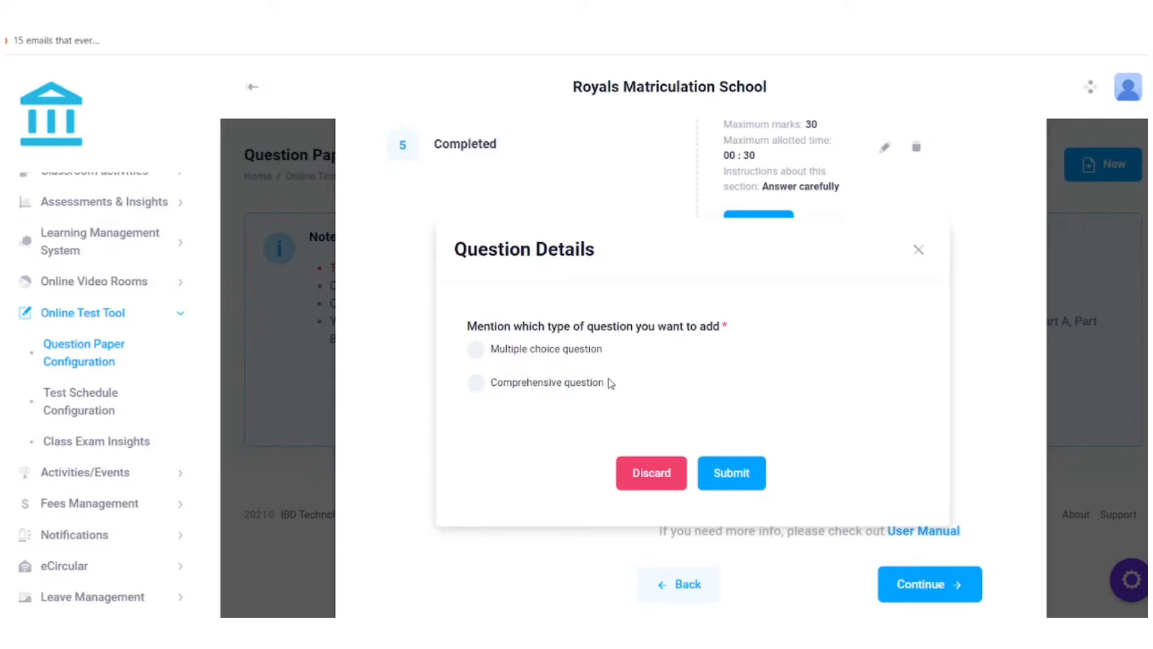
click(476, 391)
- Enter question number 1 and the comprehension passage "Analyze the graph and answer carefully"
scroll(682, 382, down, 3)
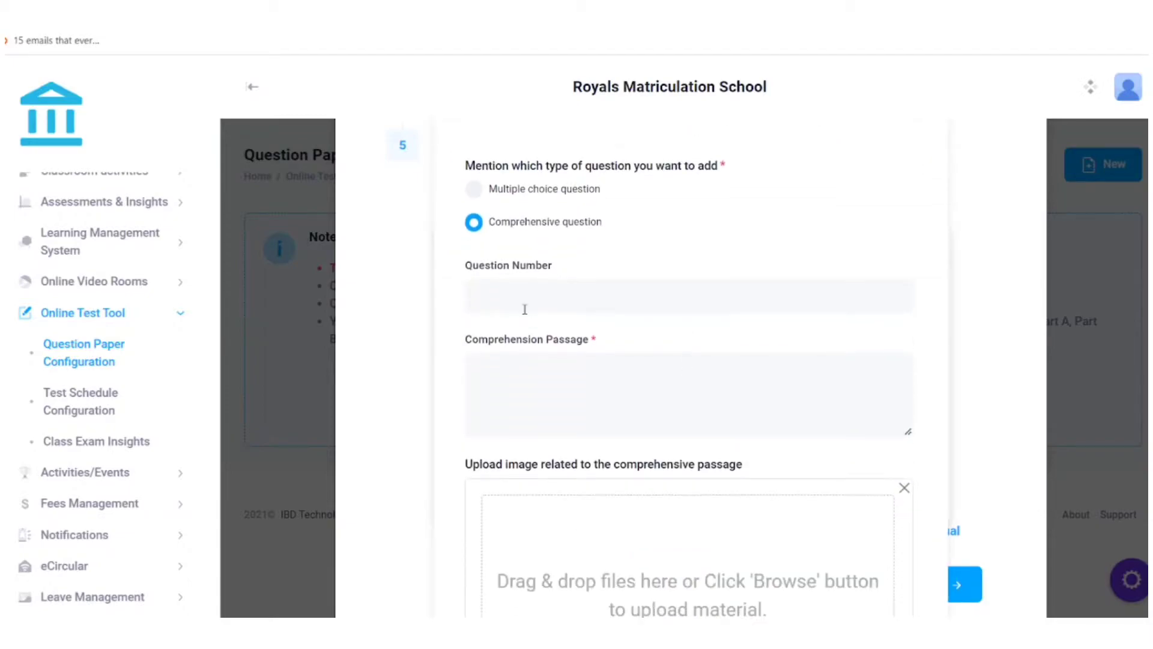
text(1)
text(Analyze the grap)
text(h and answer carefully)
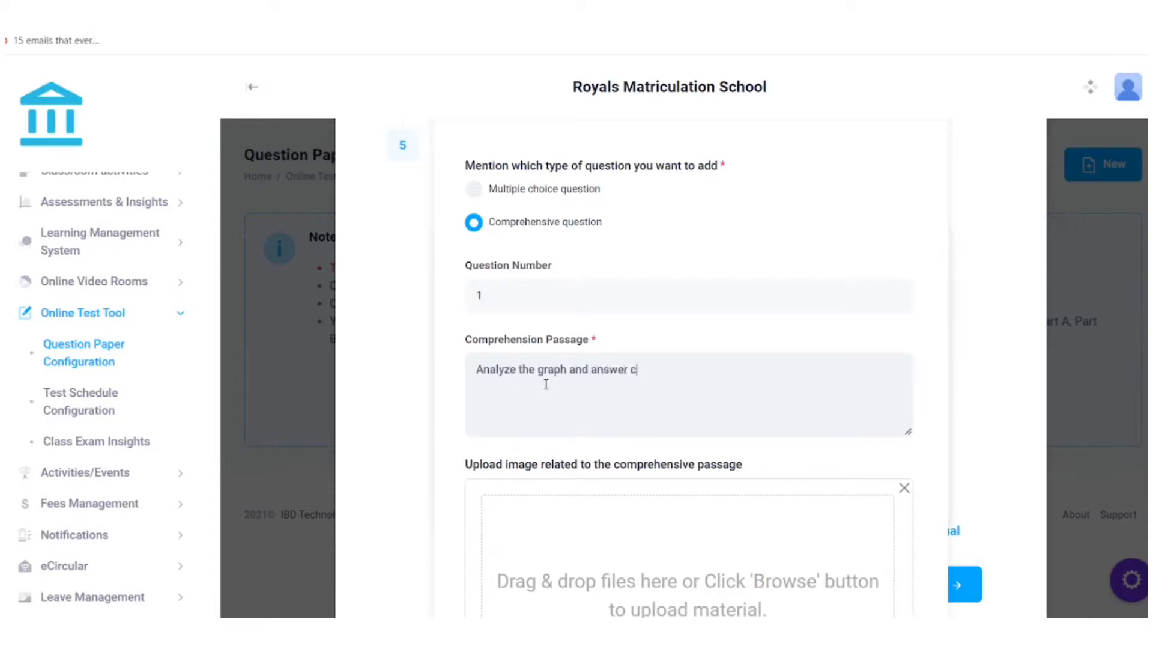
- Upload the image q13.jpg for the comprehension passage and submit the question
scroll(537, 369, down, 5)
scroll(531, 358, up, 5)
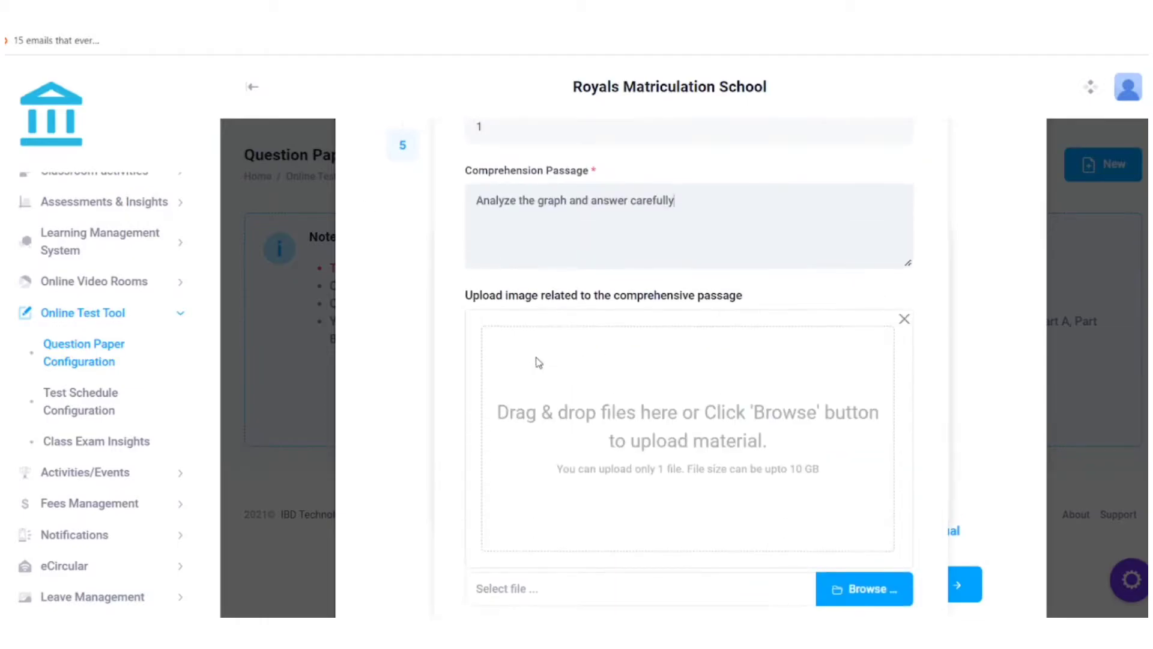
scroll(531, 361, down, 2)
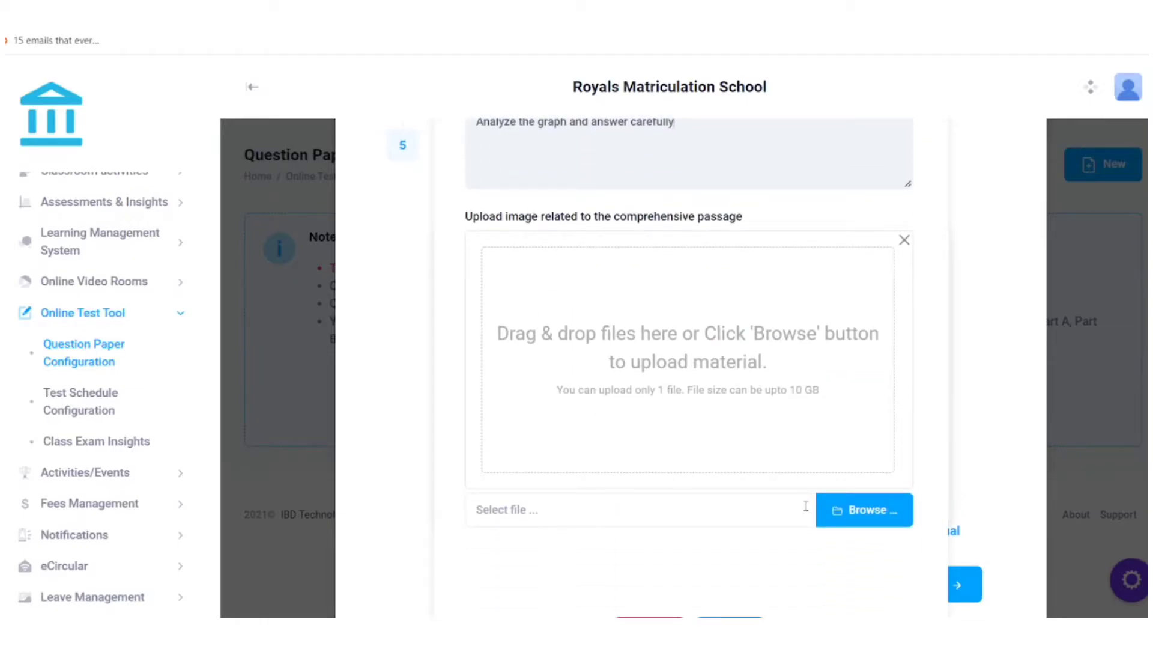
click(838, 509)
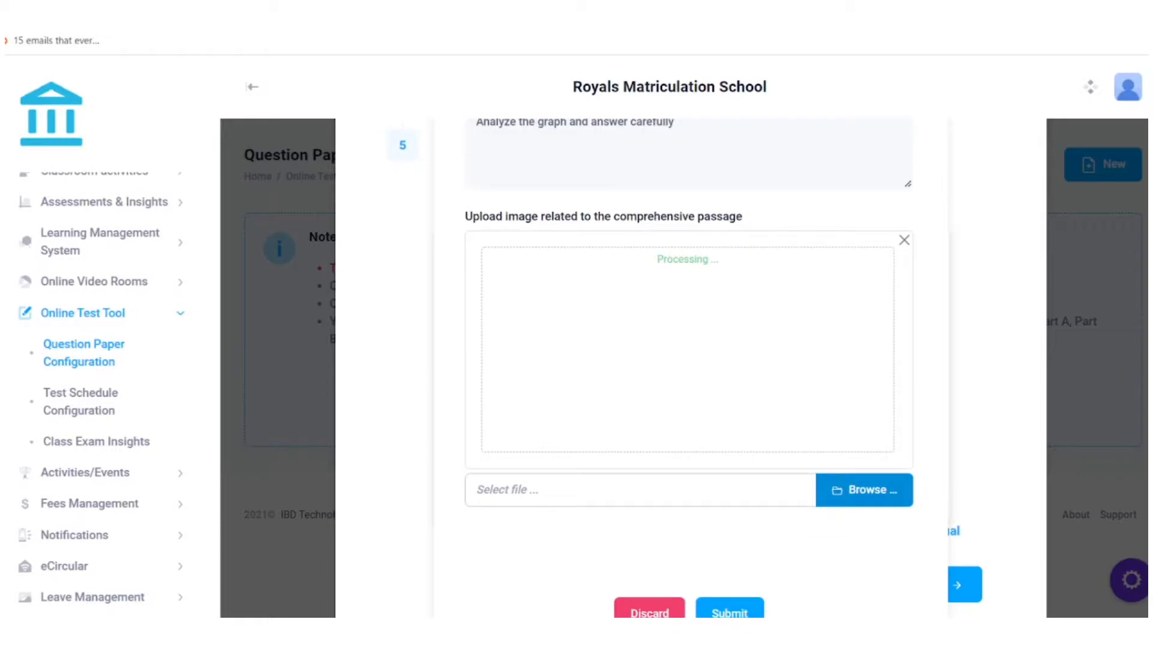
scroll(790, 373, down, 2)
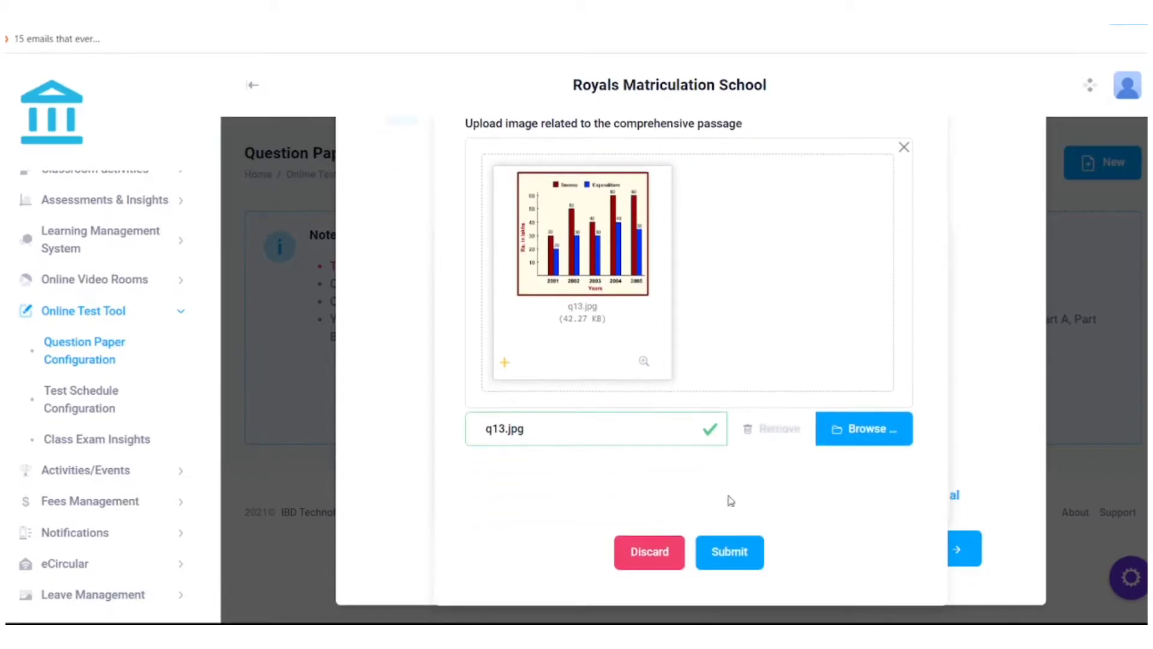
click(726, 555)
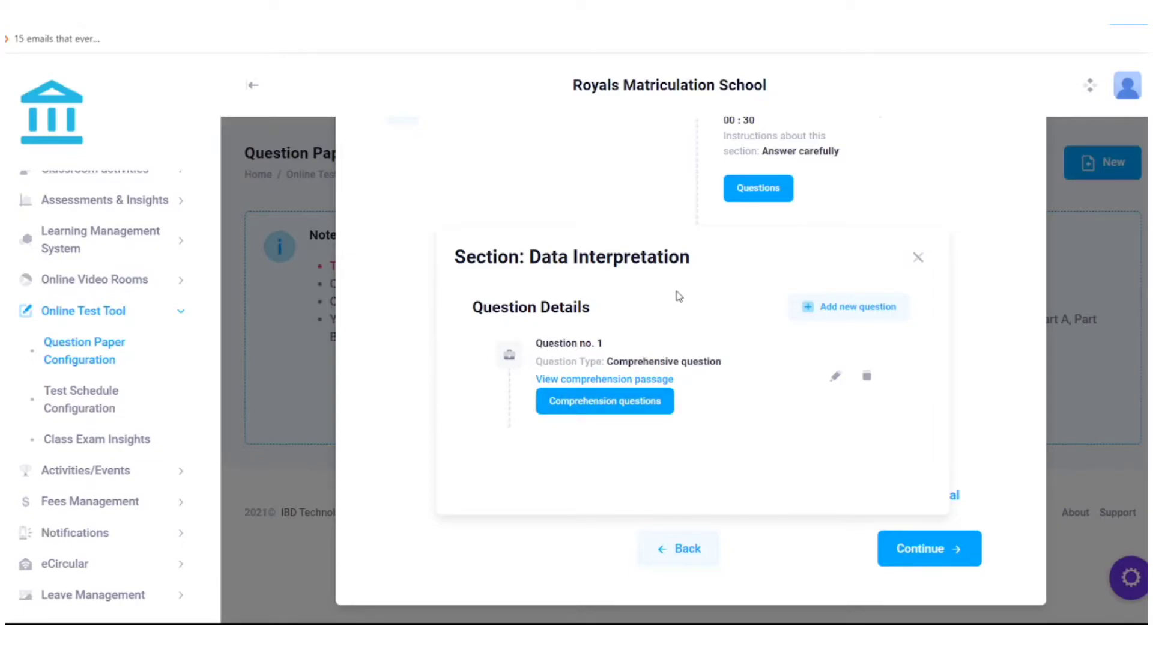
- Start a new question under the comprehension with number 1 and the text "The expenditure from 2002 to 2004 increased by"
click(605, 409)
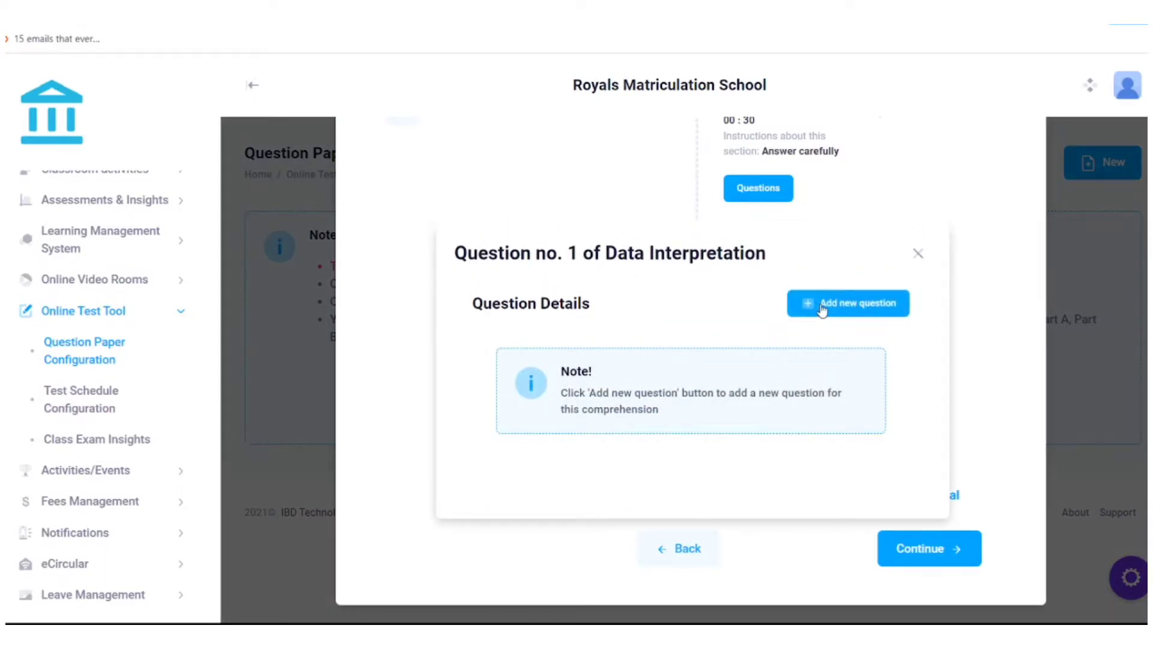
click(822, 307)
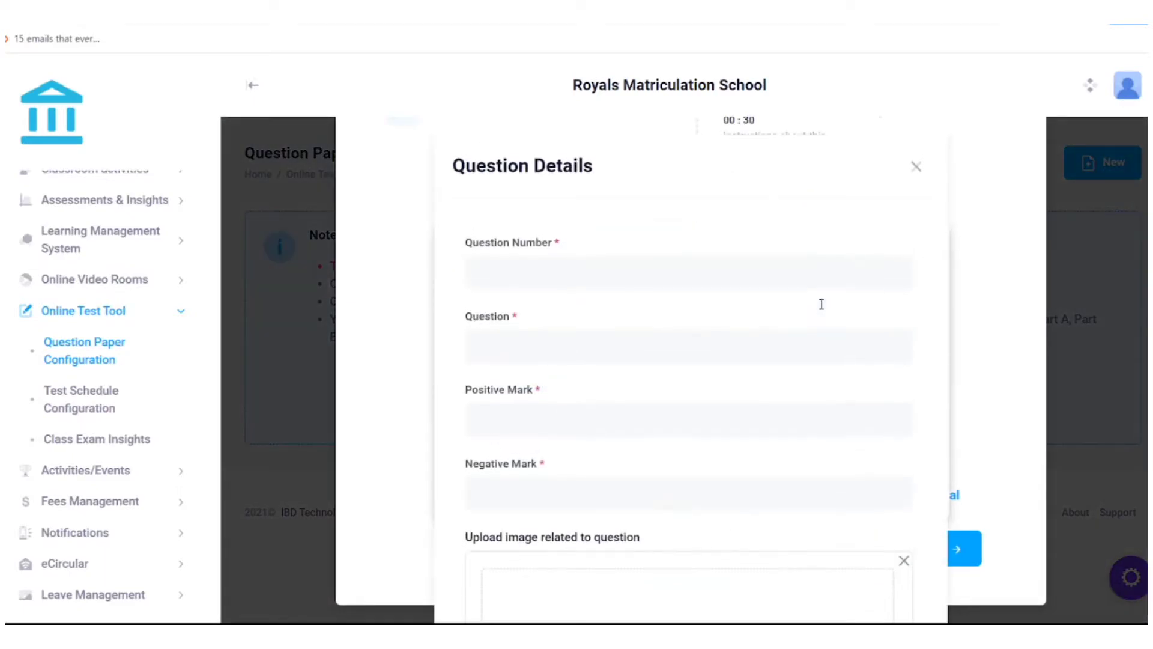
click(525, 275)
text(1)
text(The expenditure from 2002 to 2004 increased by)
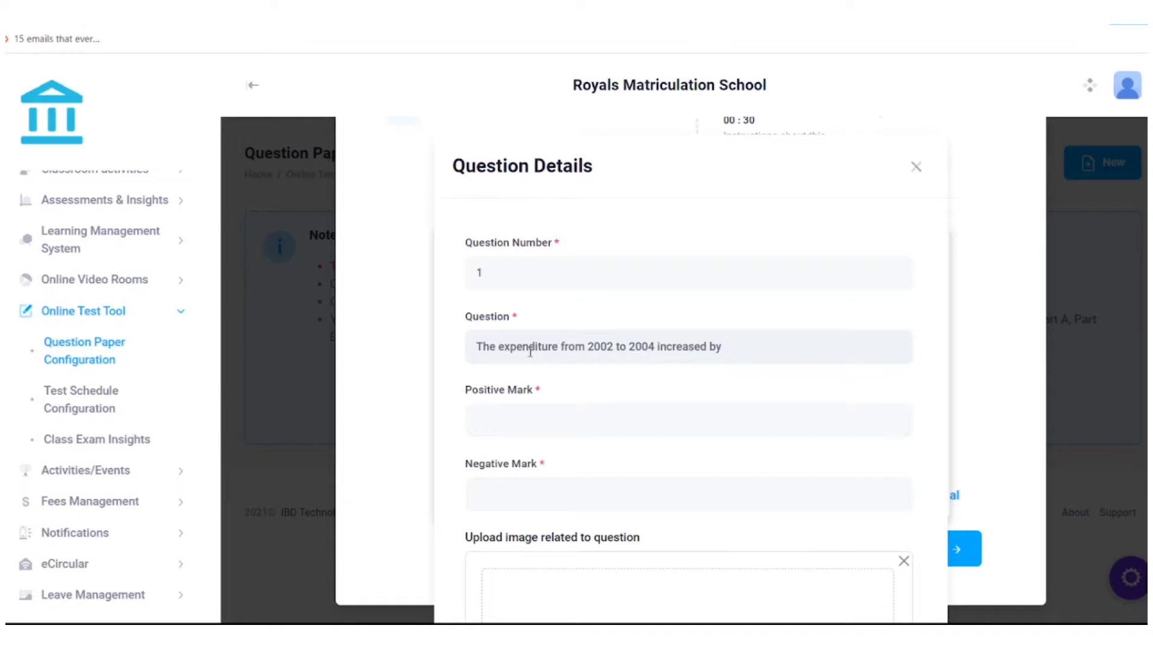
- Set the comprehension question's positive mark to 10 and negative mark to 5, and submit it without an image
scroll(530, 351, down, 1)
click(530, 347)
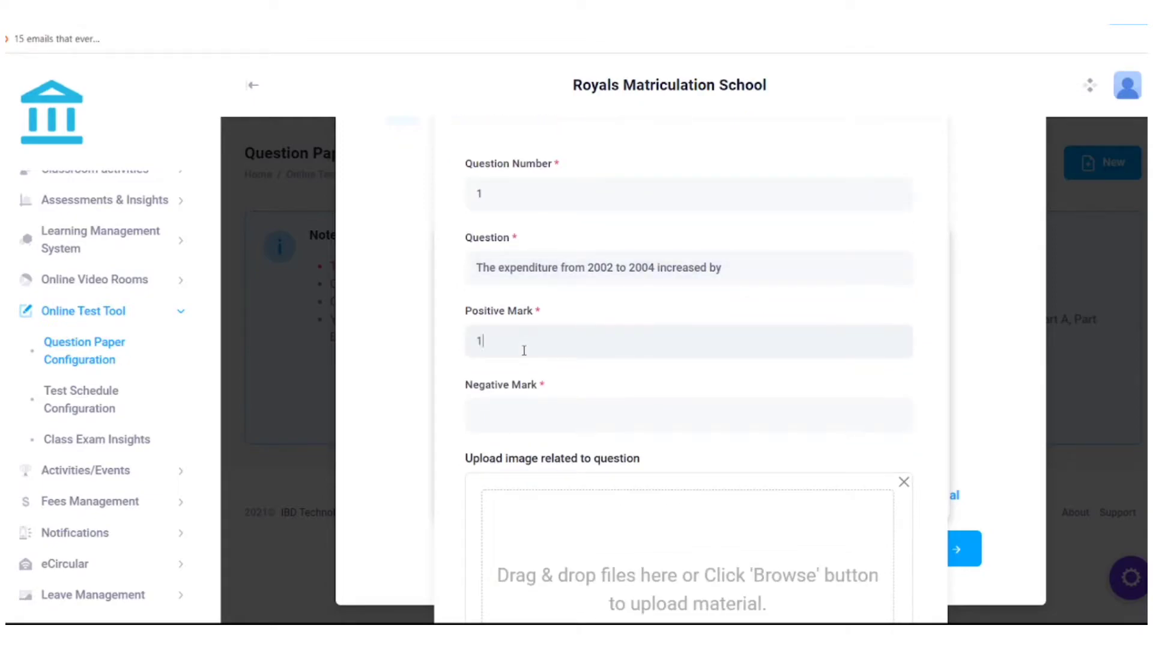
click(523, 412)
text(5)
scroll(546, 442, down, 5)
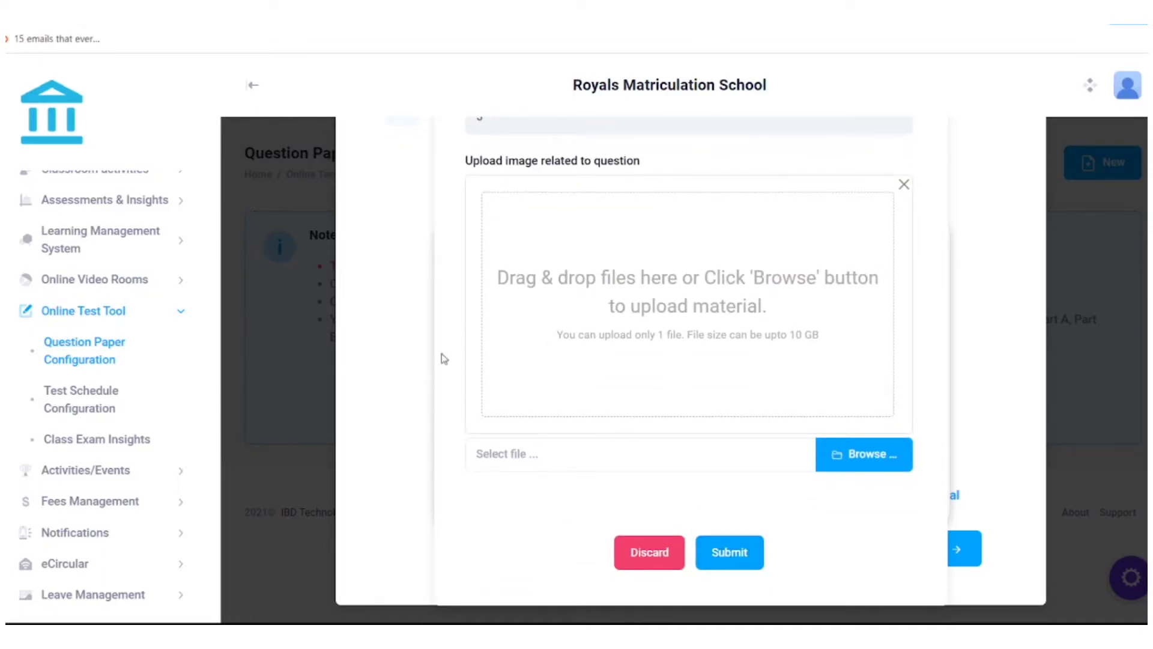
click(734, 557)
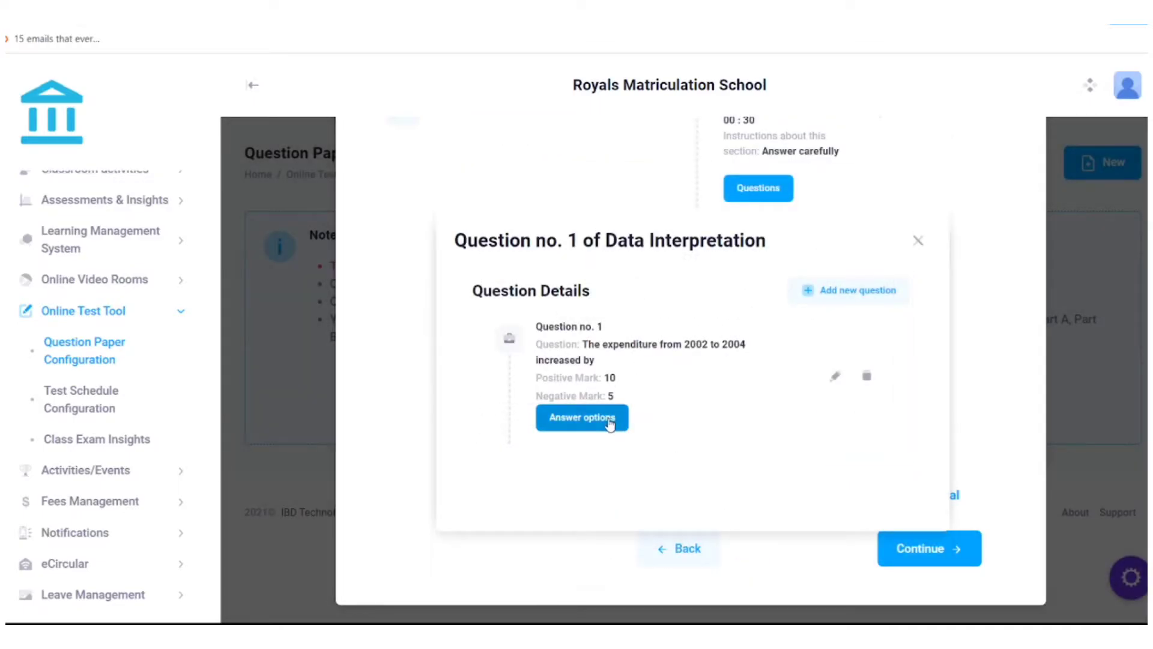
- Add the answer option "33 1/3%" to comprehension question 1, mark it as the correct answer, and submit it
click(609, 422)
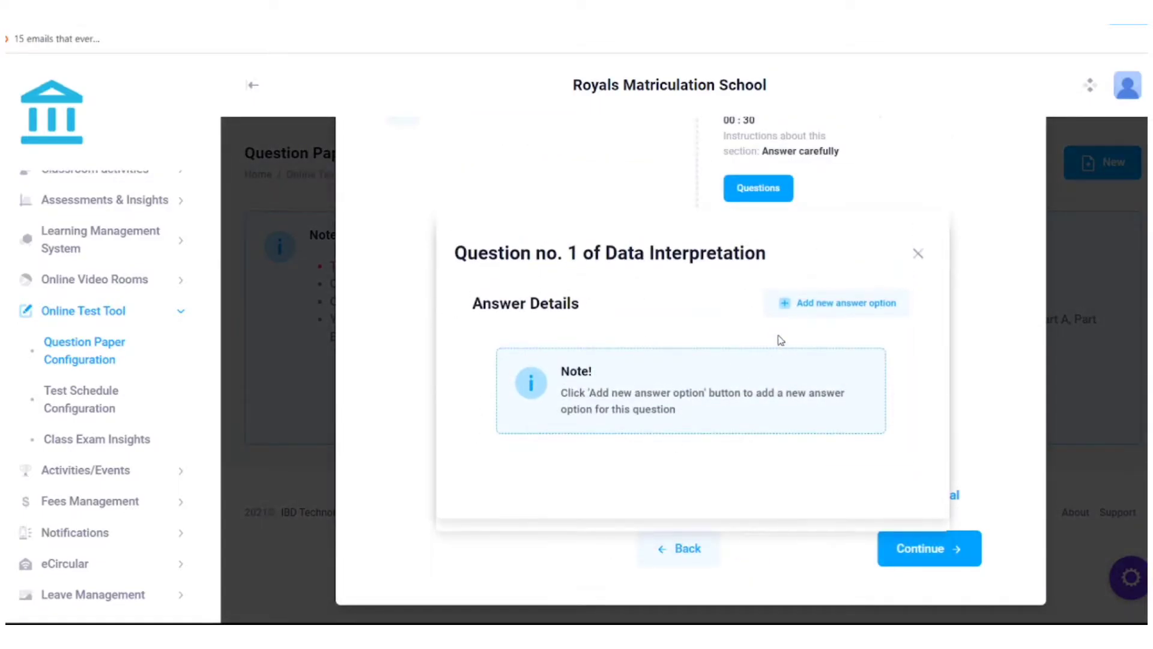
click(780, 305)
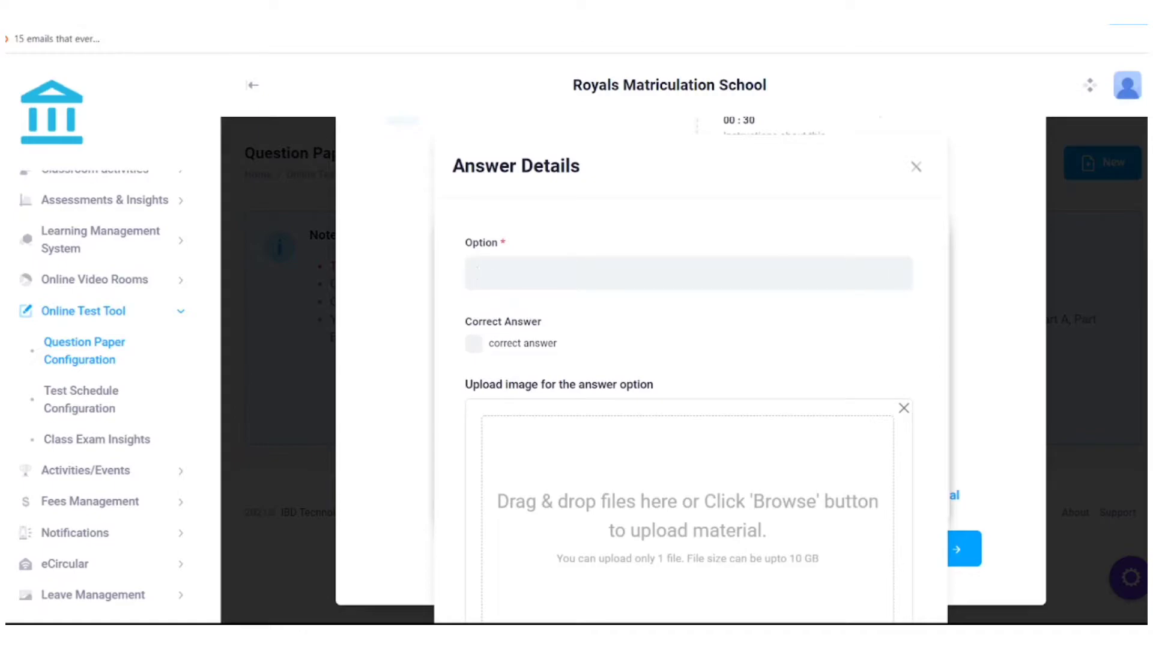
text(33 1/3% 40% 10% 20%)
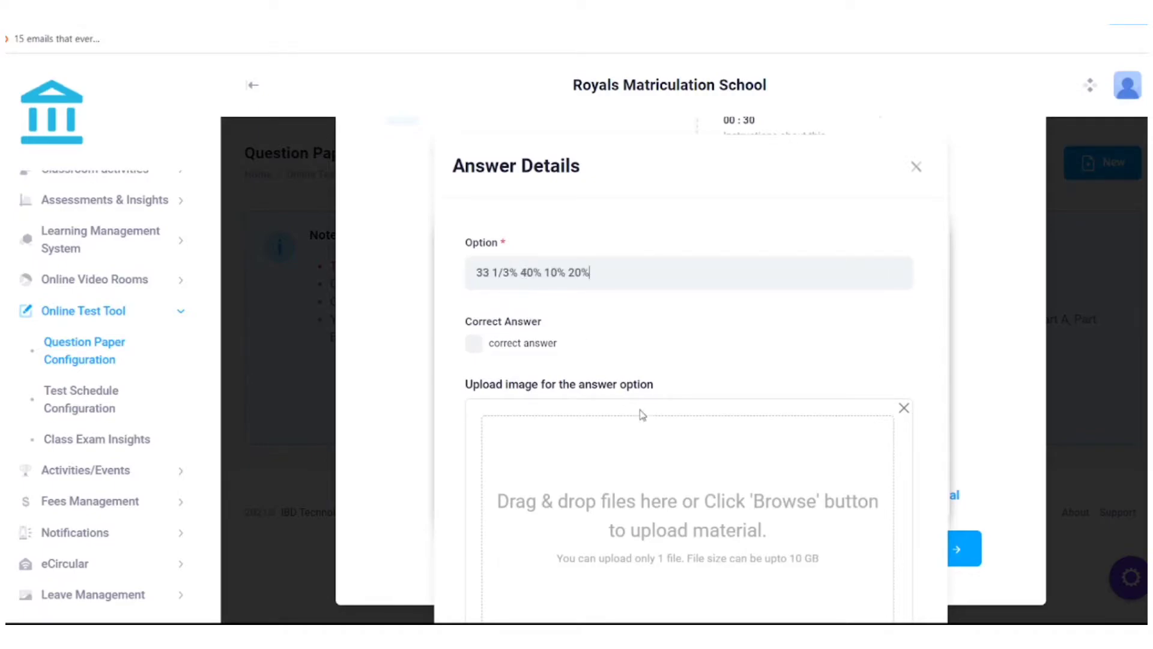
drag(520, 273, 686, 272)
key(ctrl+c)
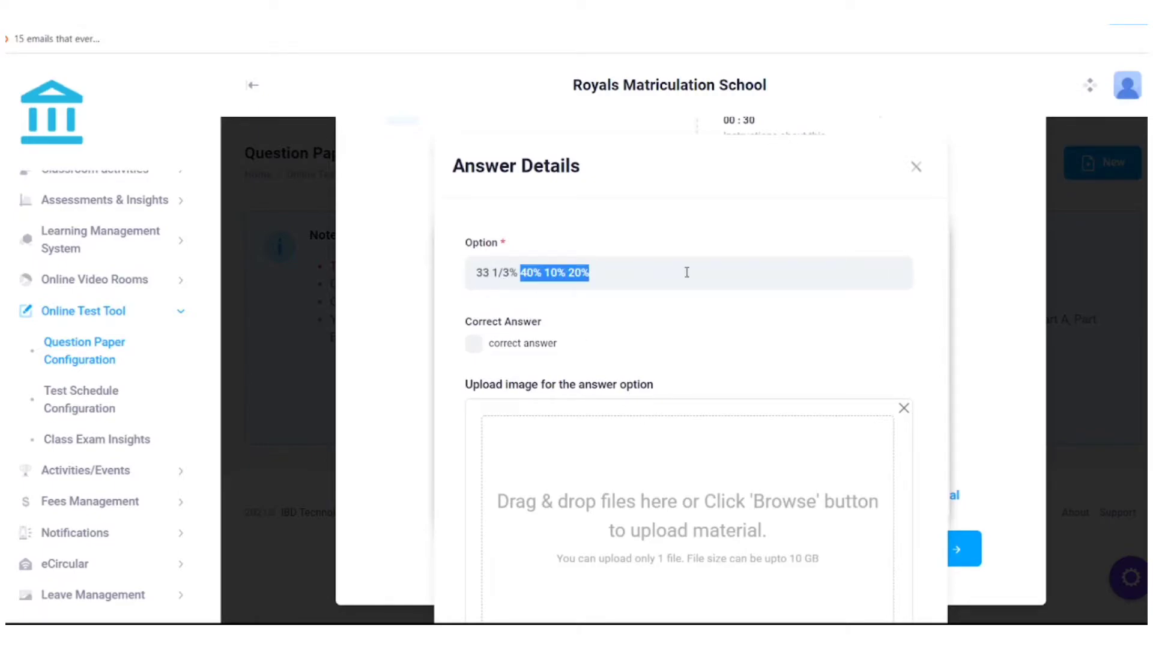
key(BackSpace)
scroll(630, 325, down, 4)
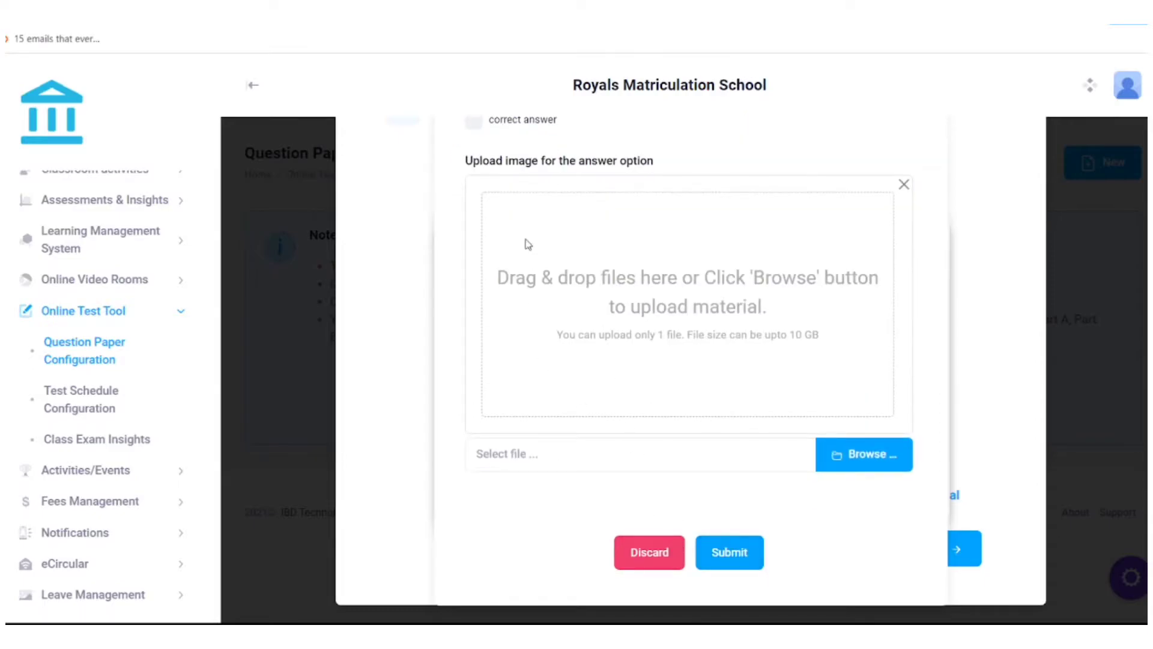
scroll(525, 244, up, 4)
click(479, 353)
scroll(687, 576, down, 5)
click(730, 551)
- Add "40%" as another answer option for comprehension question 1 and submit it without marking it correct
click(802, 344)
key(ctrl+v)
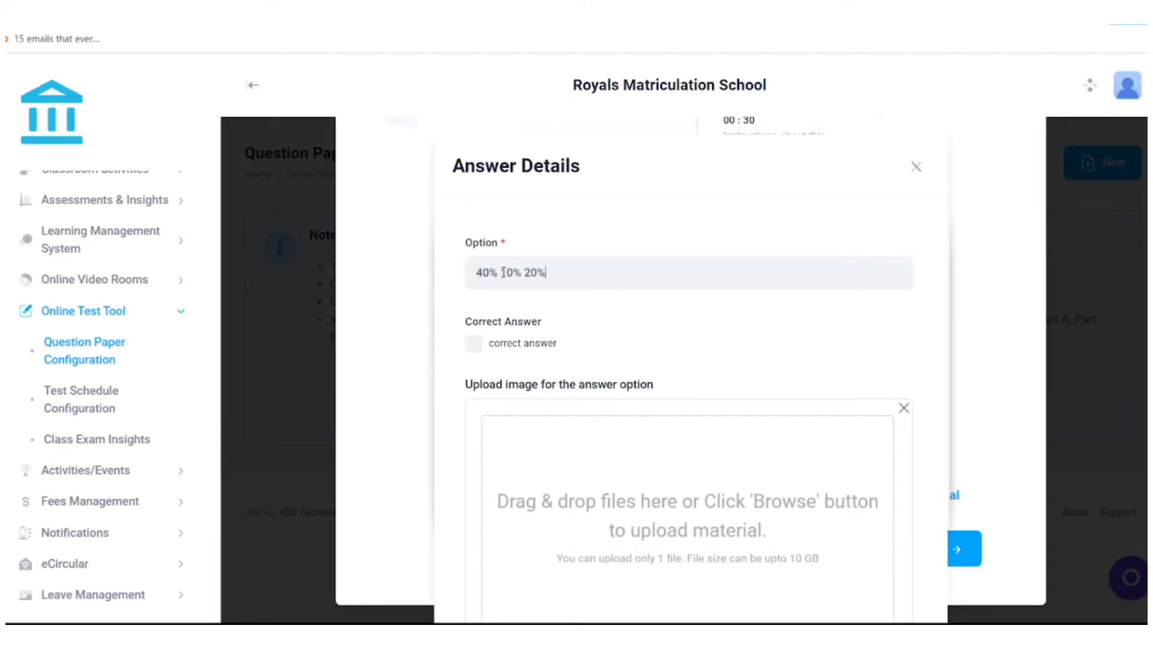
drag(499, 273, 592, 275)
key(ctrl+c)
key(BackSpace)
scroll(576, 312, down, 3)
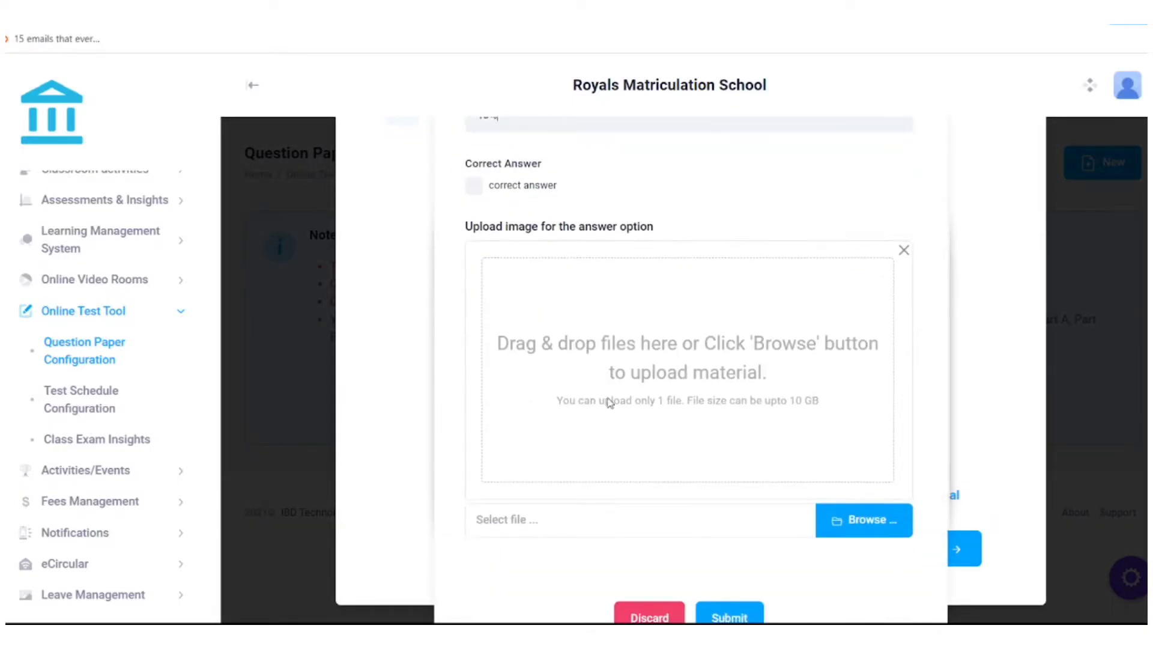
click(724, 611)
- Add "10%" as an incorrect answer option for comprehension question 1 and submit it
click(805, 294)
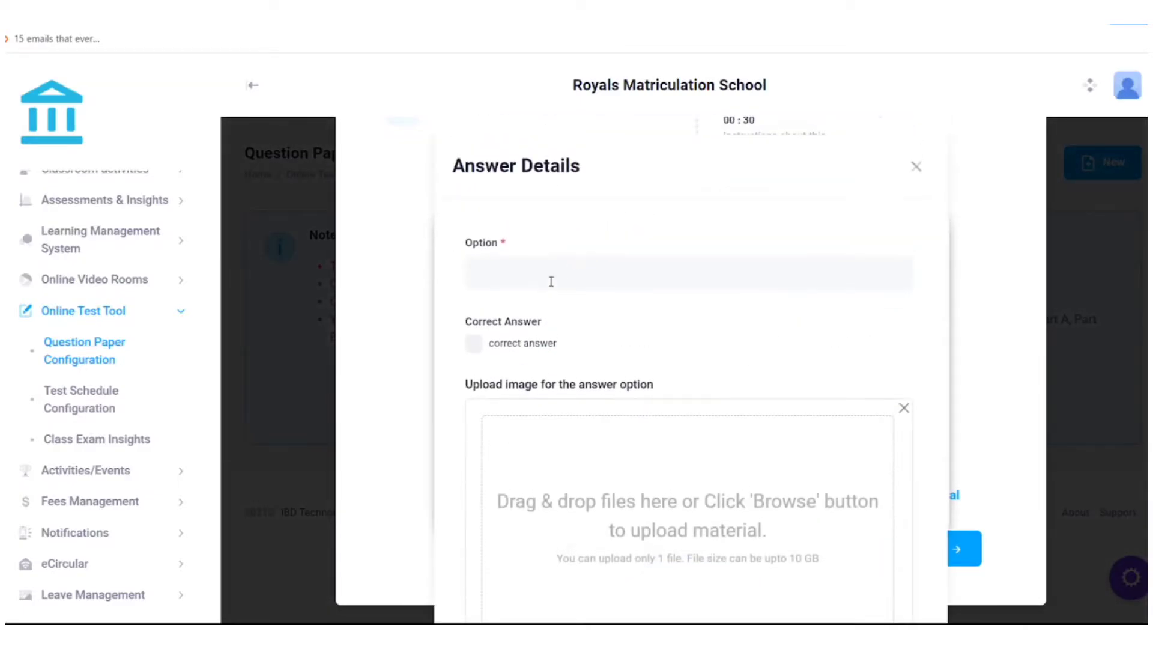
key(ctrl+v)
drag(504, 272, 575, 275)
key(ctrl+c)
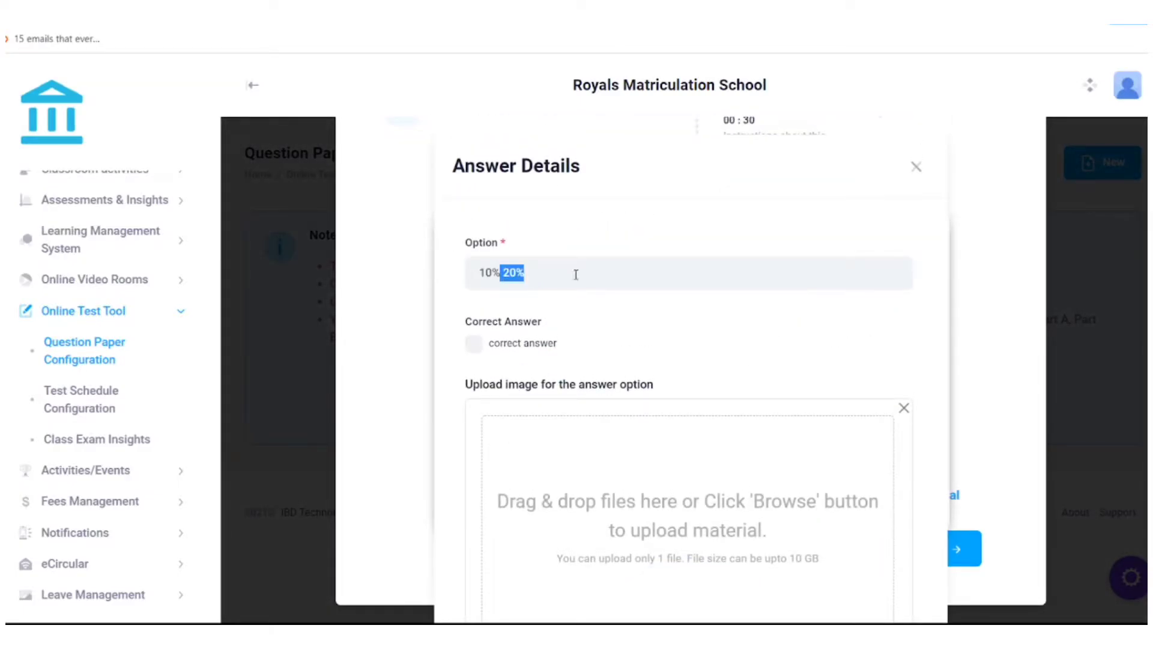
key(BackSpace)
scroll(594, 312, down, 4)
click(744, 553)
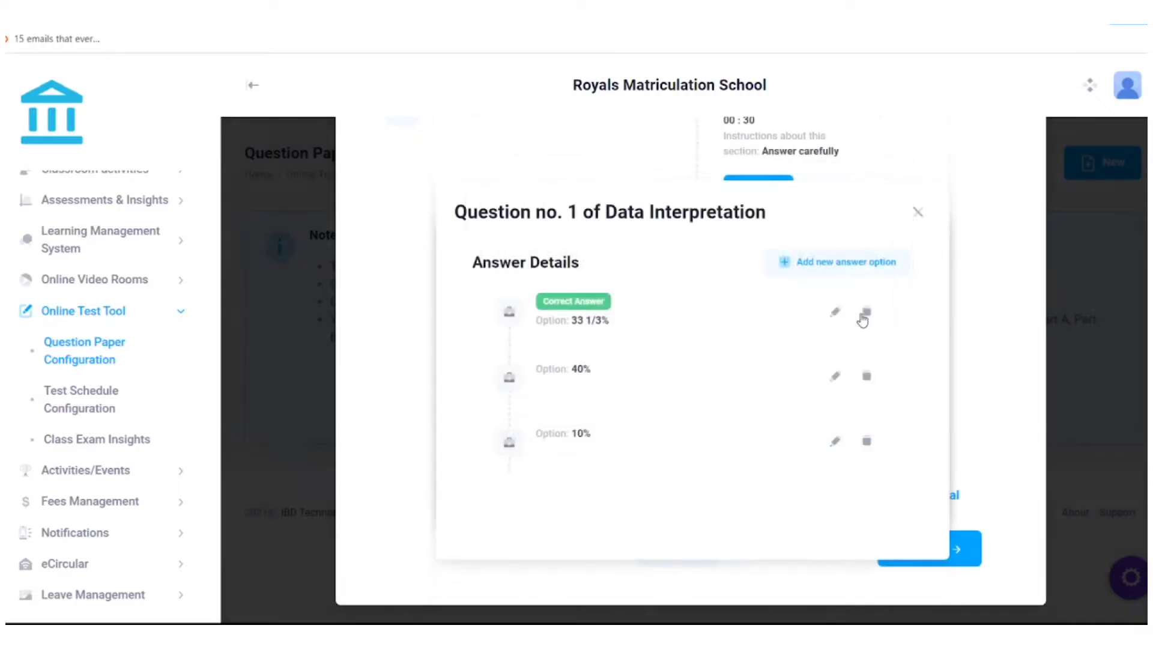
- Add "20%" as an incorrect answer option for comprehension question 1, submit it, and close the answer details
click(846, 273)
click(586, 272)
key(ctrl+v)
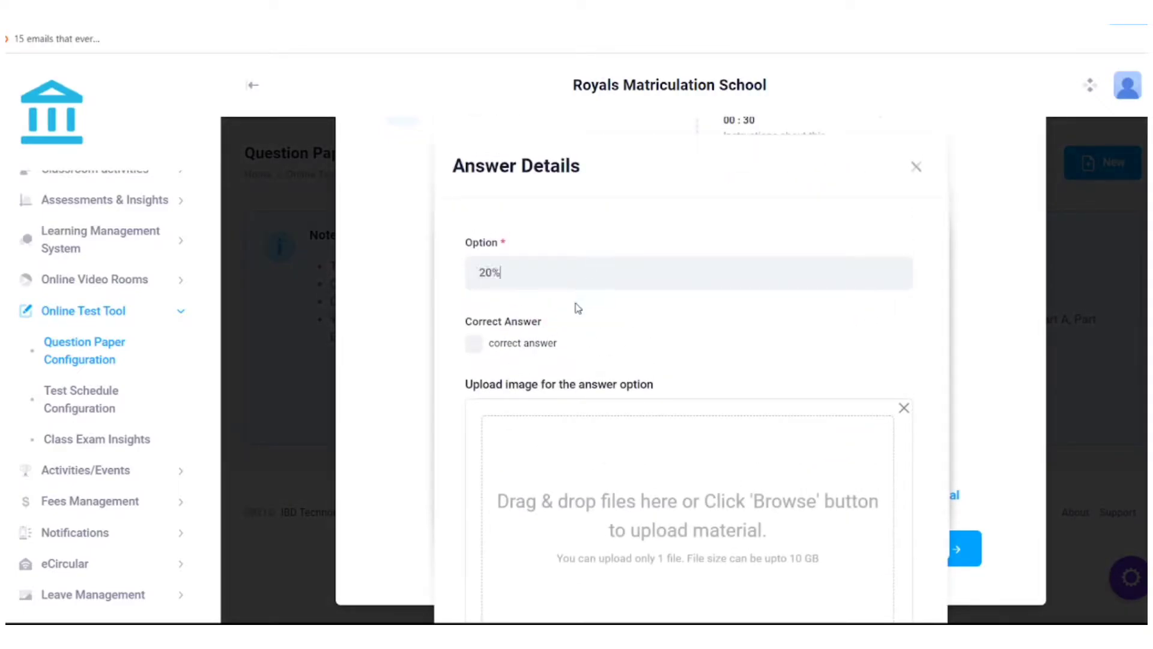
scroll(582, 390, down, 4)
click(728, 550)
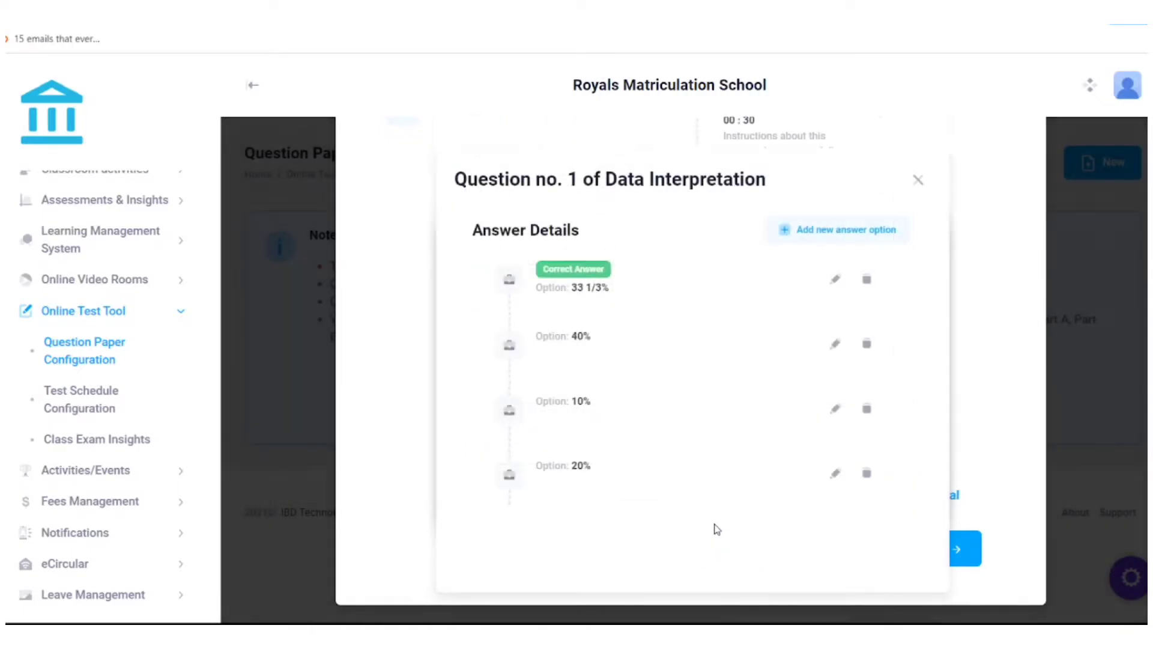
click(917, 180)
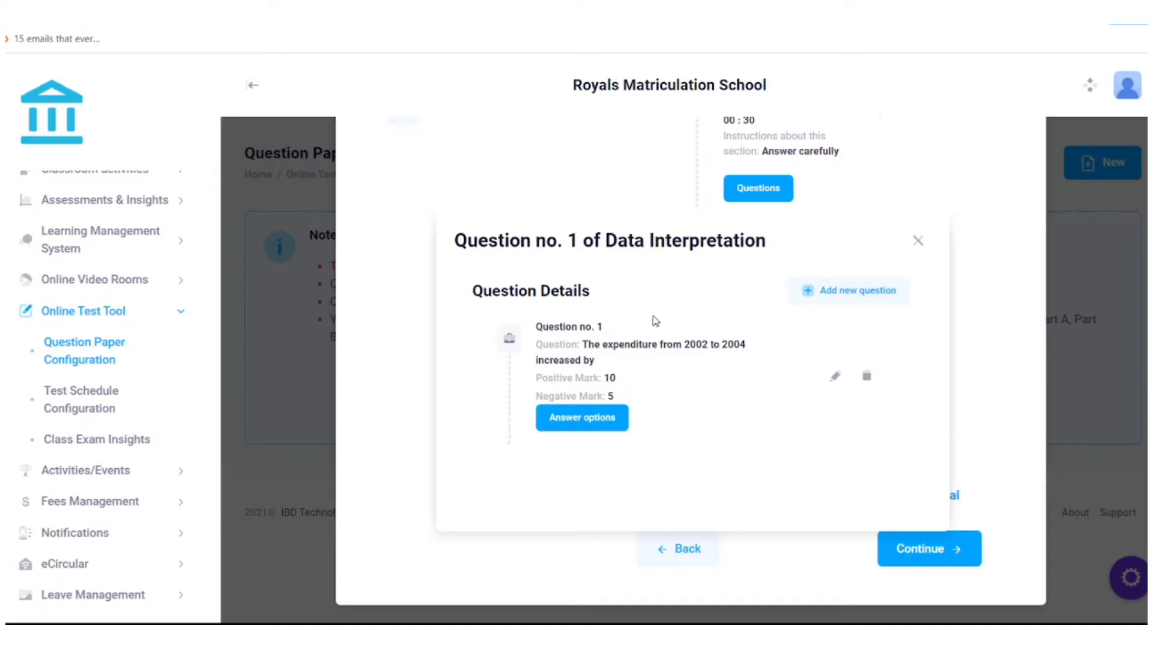
- Start comprehension question number 2 with the text "The income in 2003 was equal to the expenditure in the year"
click(812, 288)
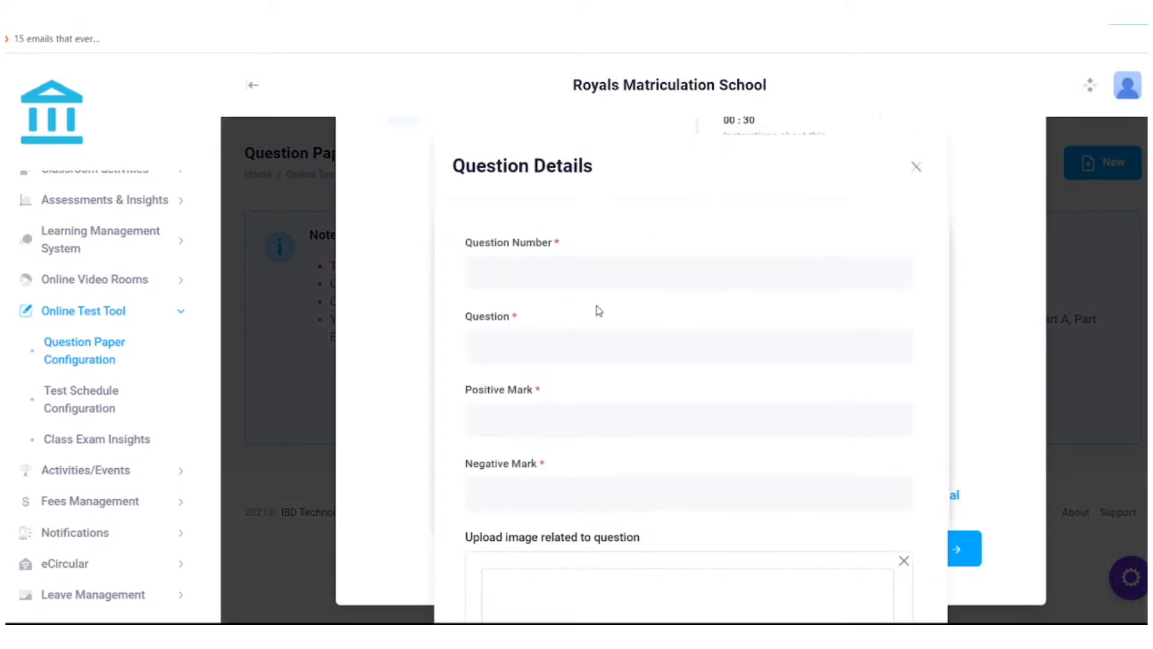
text(2)
click(550, 349)
text(The income in 2003 was equal to the expenditure in the year)
- Set question 2's positive mark to 10 and negative mark to 5, and submit it without an image
click(510, 431)
text(10)
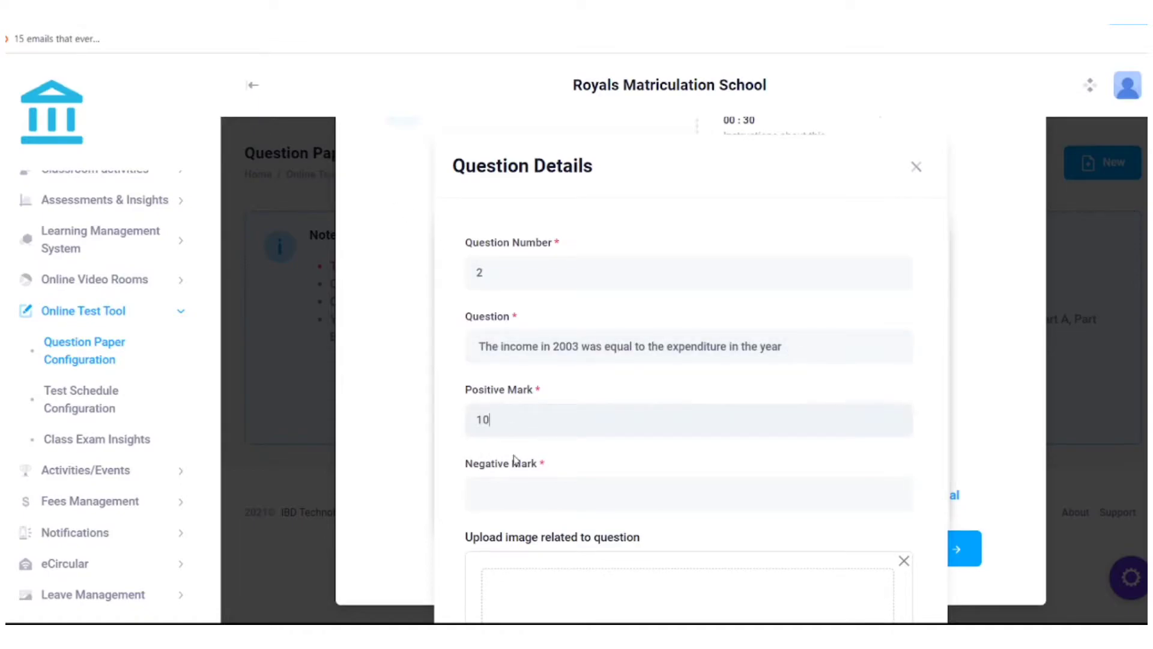
click(525, 489)
text(5)
scroll(530, 451, down, 2)
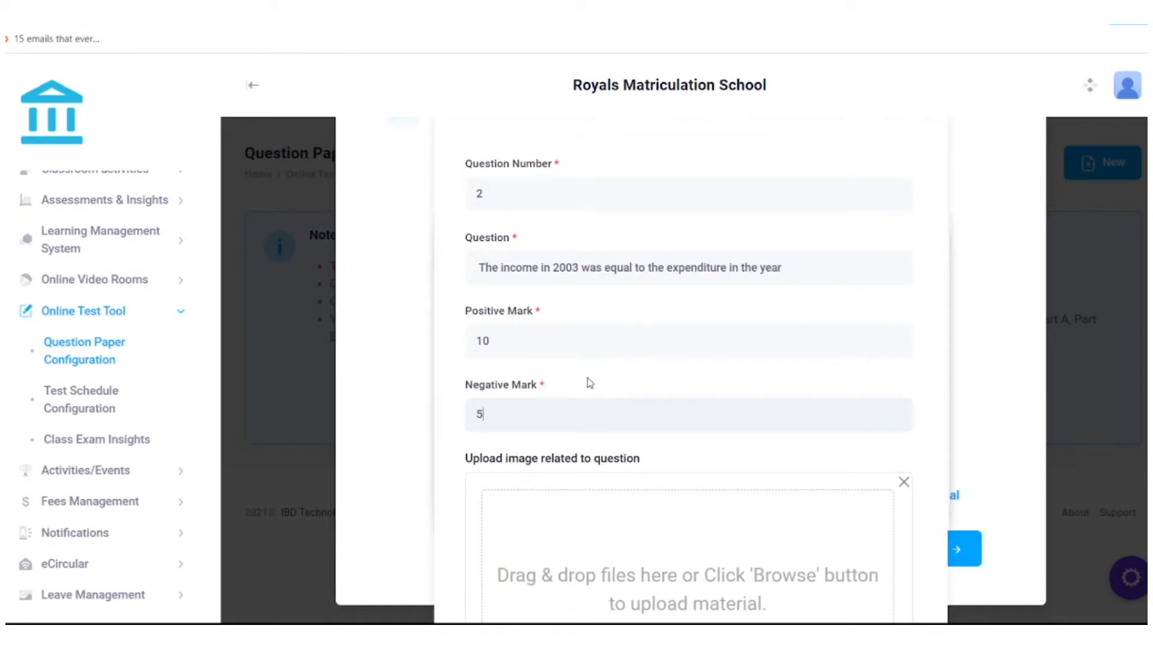
scroll(643, 458, down, 5)
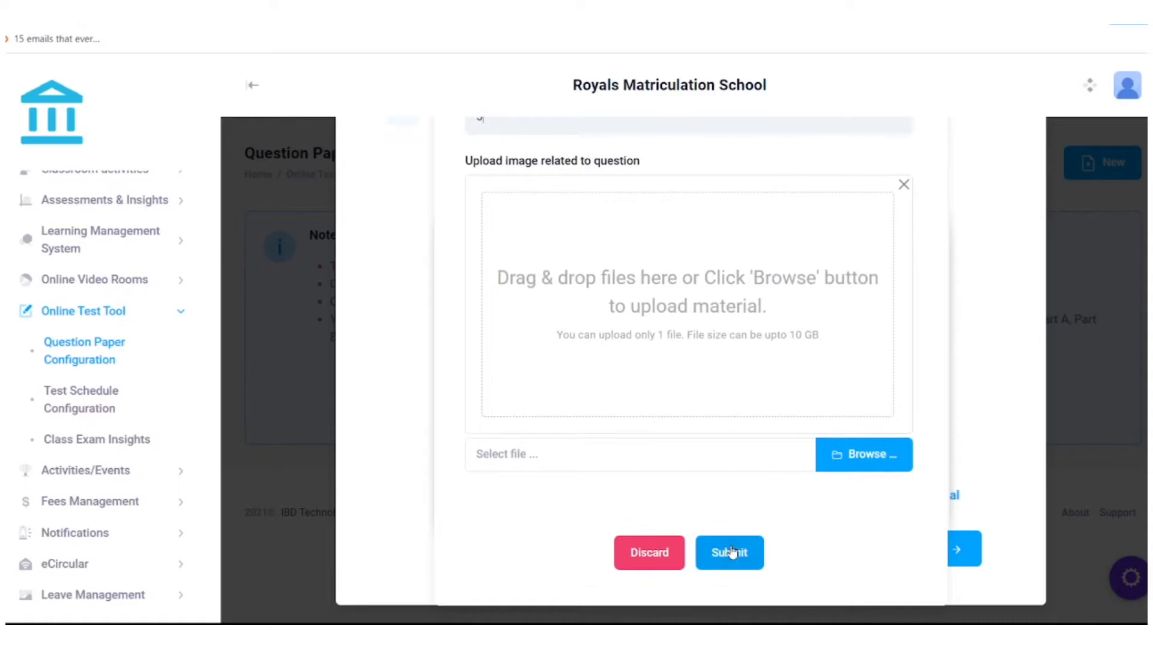
click(729, 550)
- Open the answer options of comprehension question 2 and submit "2003" as an incorrect option
click(611, 496)
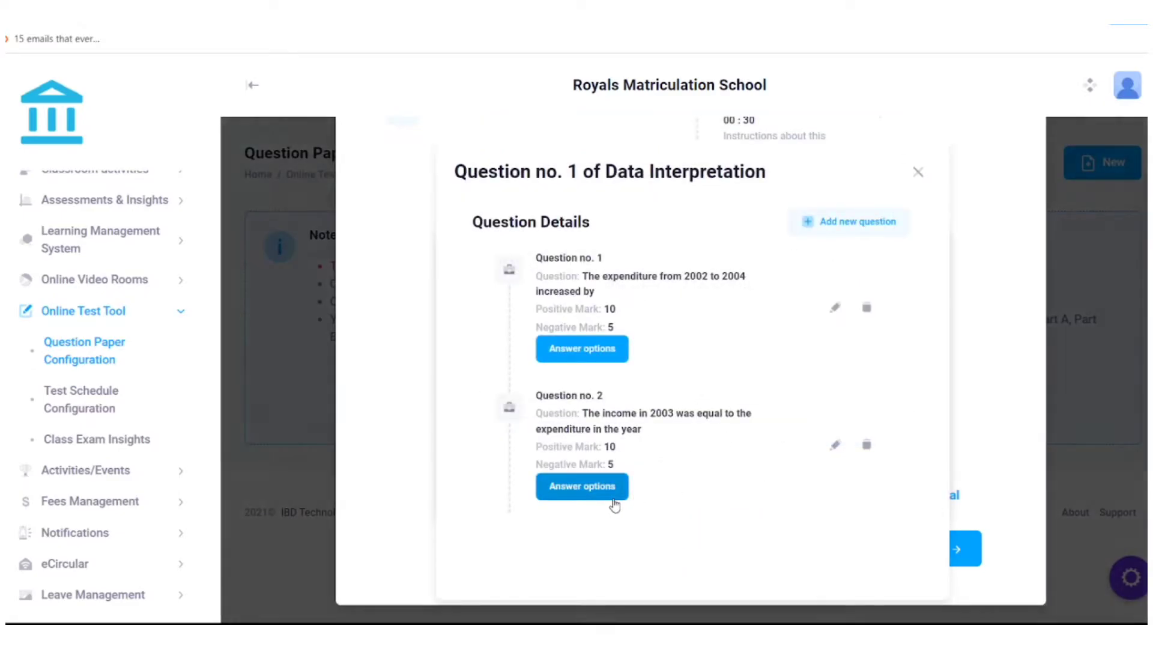
click(844, 302)
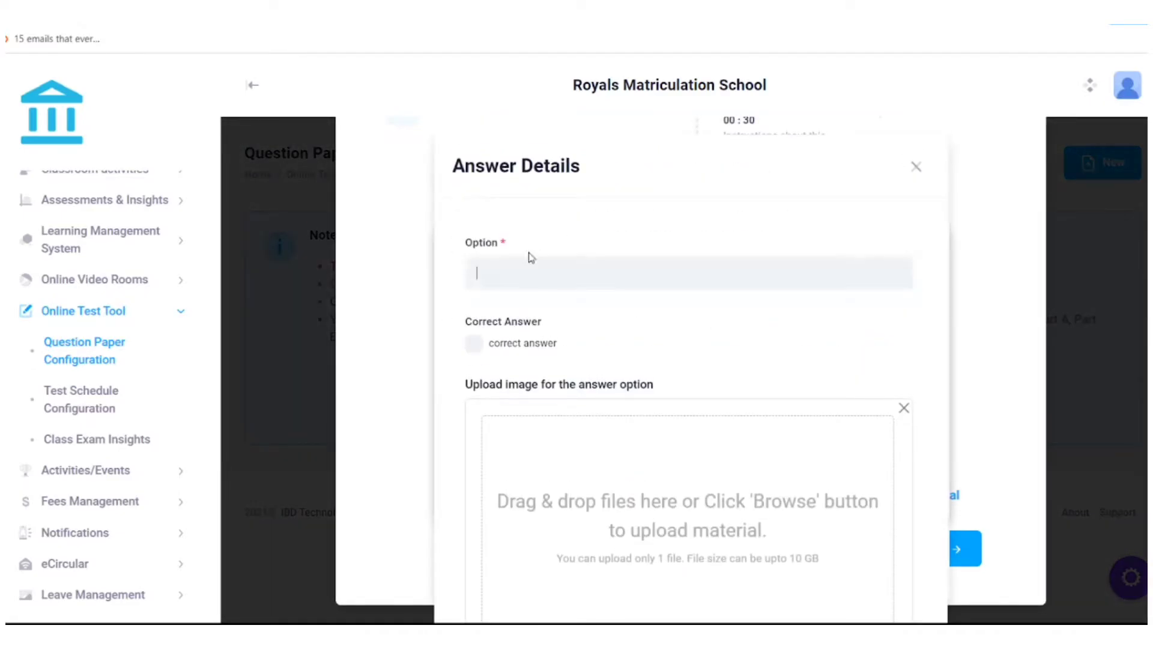
click(557, 289)
text(2003)
scroll(548, 373, down, 3)
click(750, 618)
- Add the answer option "2004" to comprehension question 2, mark it as the correct answer, and submit it
text(4)
click(479, 346)
scroll(641, 363, down, 3)
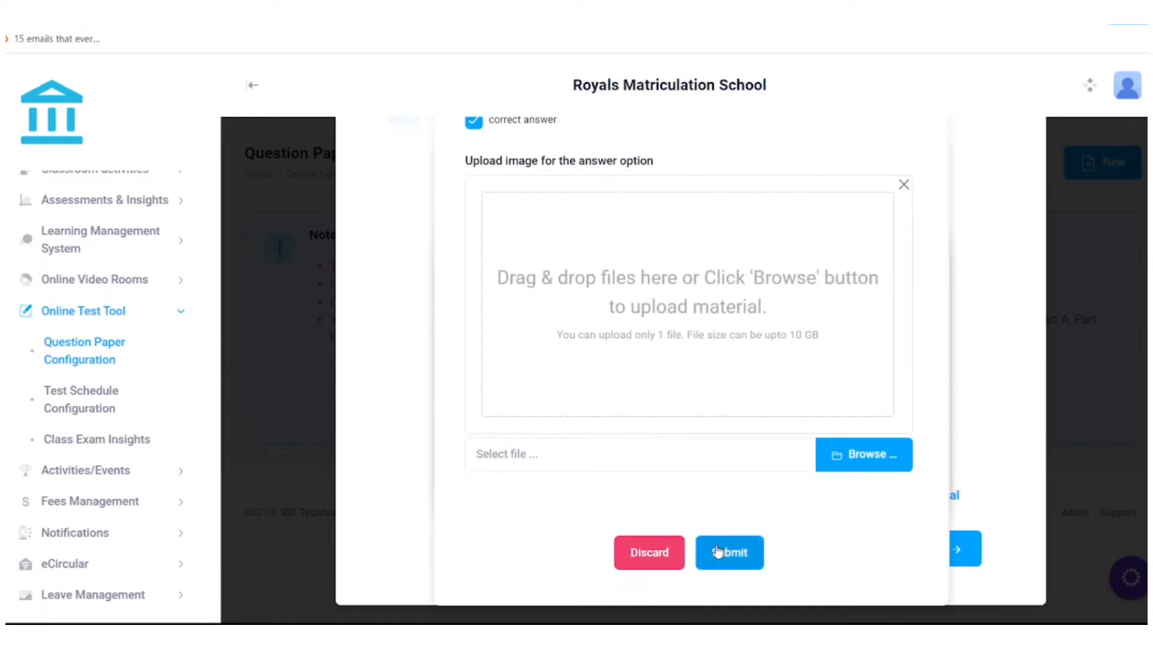
click(729, 550)
- Add "2000" as an incorrect answer option for comprehension question 2 and submit it
click(813, 295)
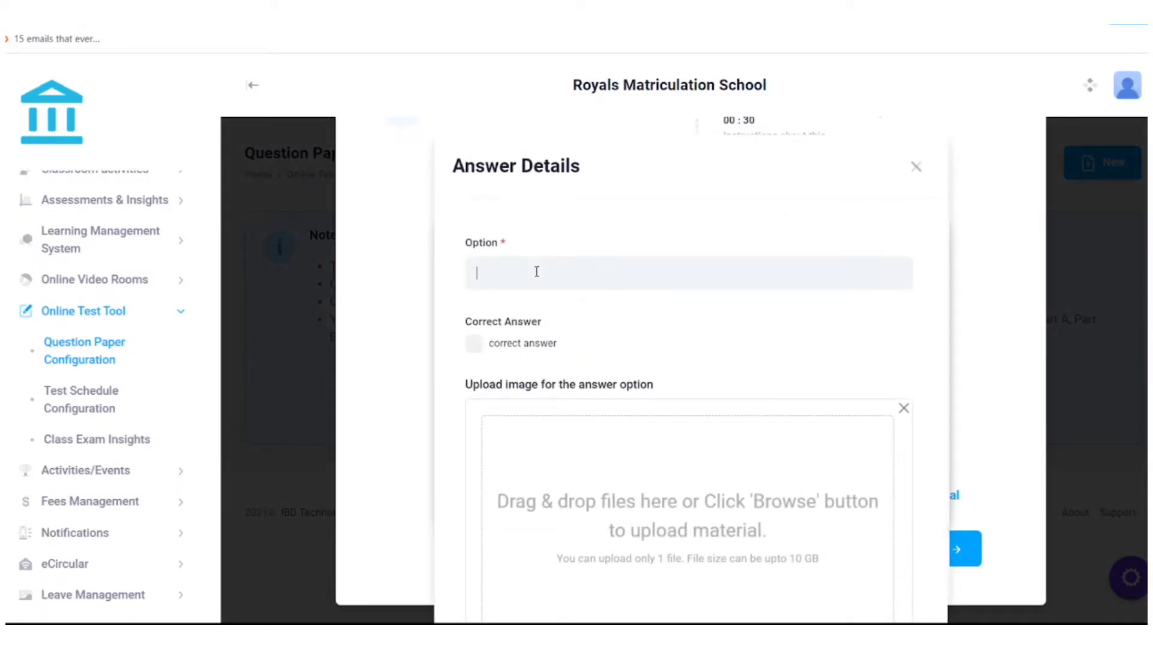
text(2000)
scroll(577, 384, down, 3)
click(728, 551)
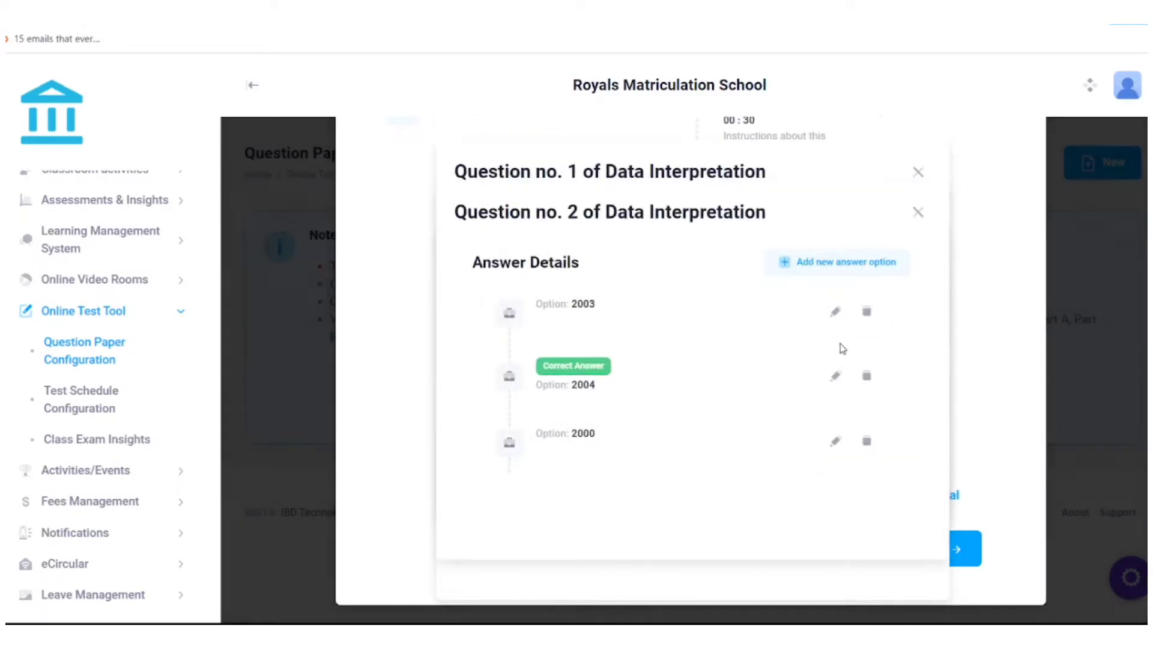
- Submit "2001" as an incorrect answer option for comprehension question 2 and close the Data Interpretation question dialogs
click(845, 270)
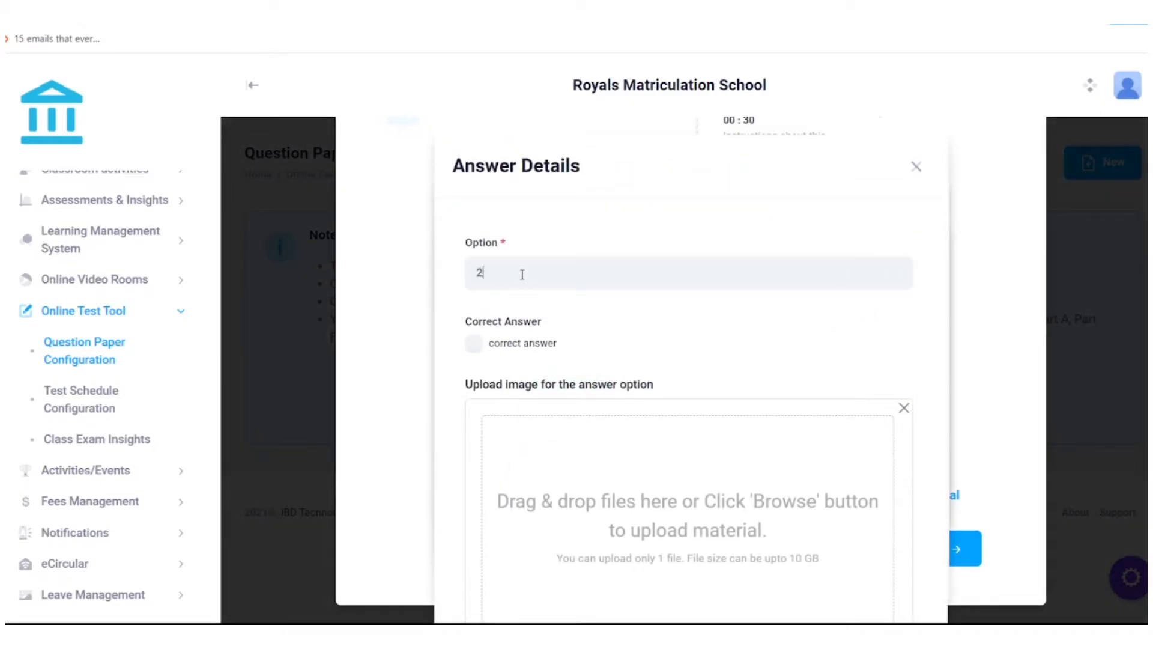
text(2001)
scroll(633, 453, down, 3)
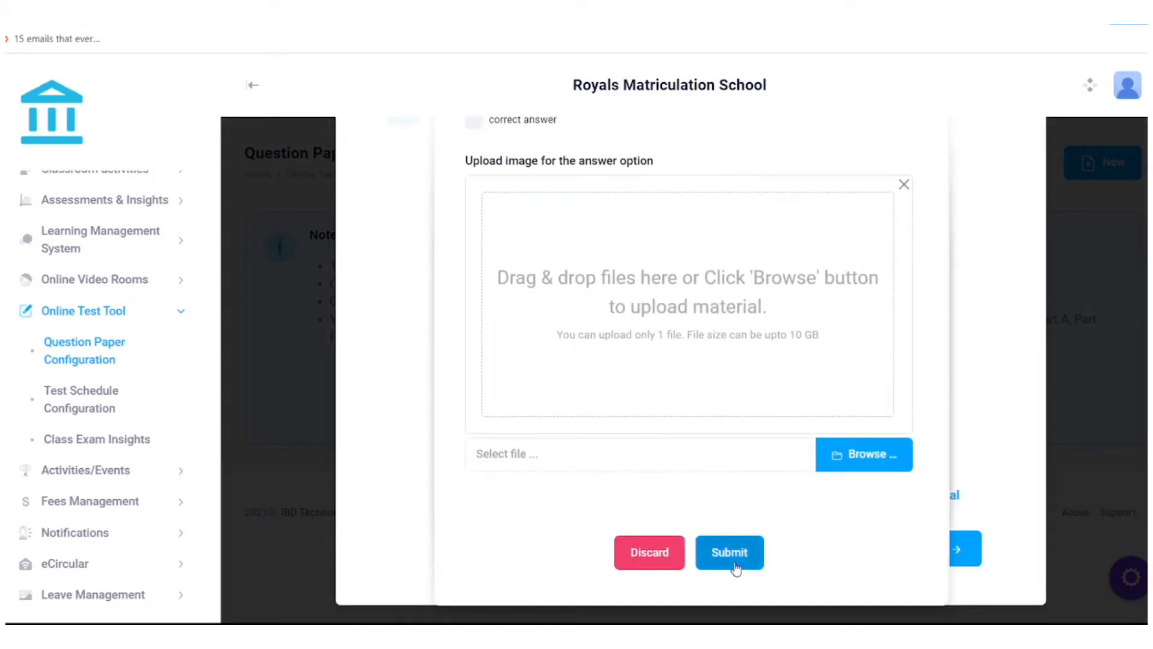
click(728, 556)
click(918, 179)
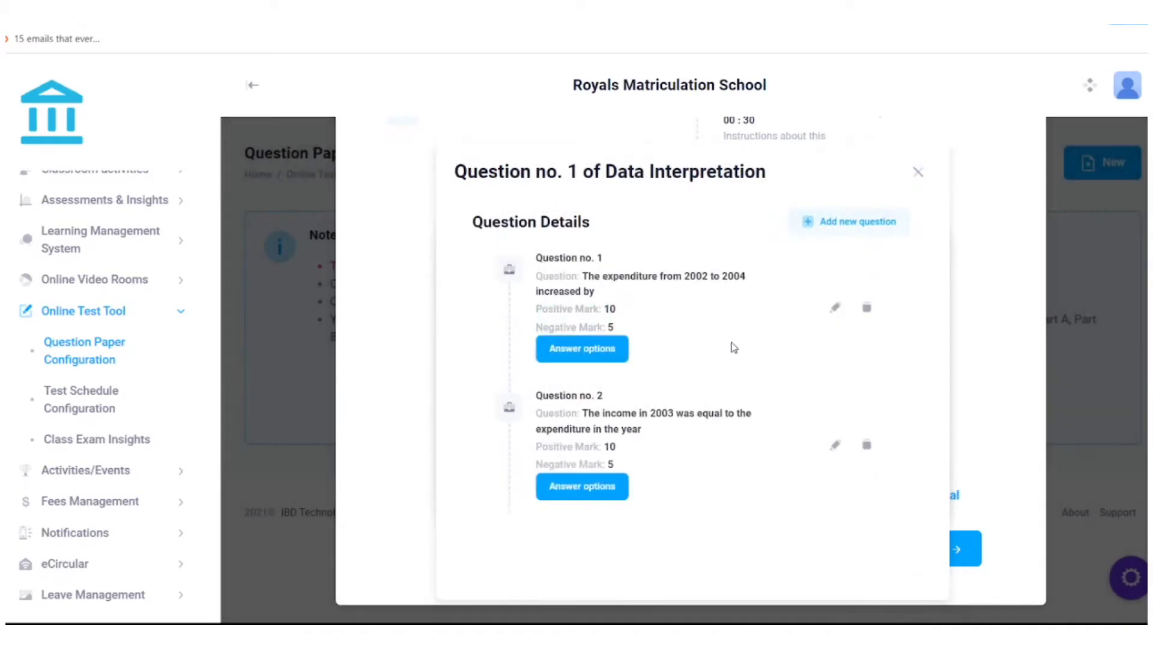
click(918, 174)
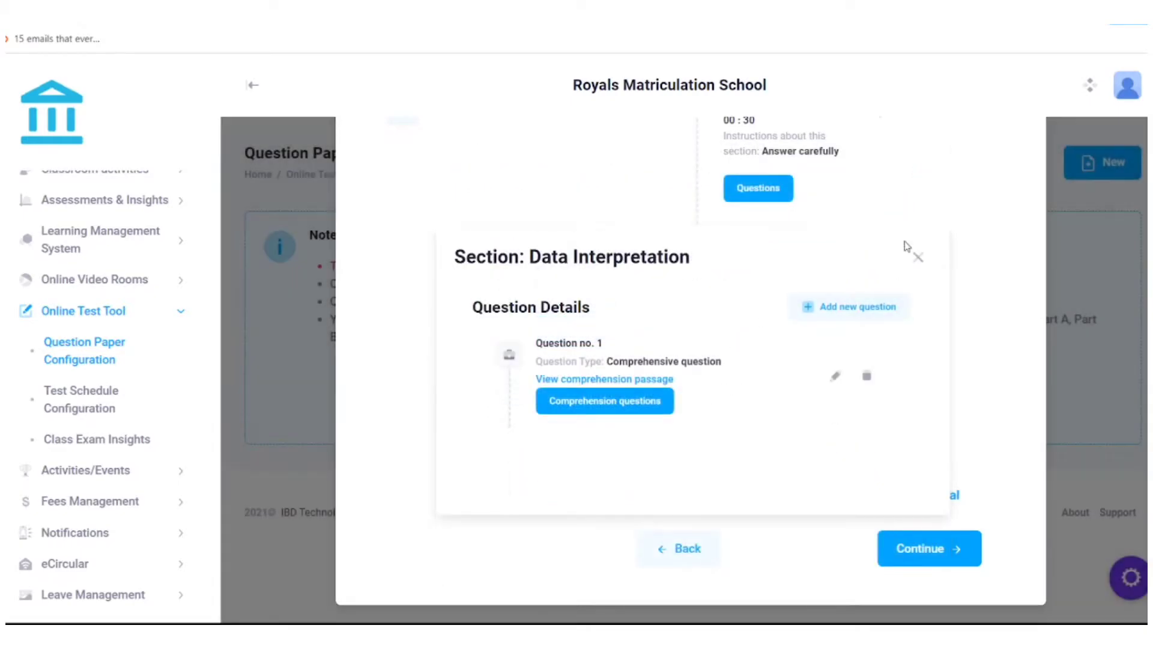
click(915, 255)
- Continue past the section details, enter the remark "Question paper for prelims", and submit the question paper configuration
scroll(745, 384, up, 4)
scroll(736, 381, down, 1)
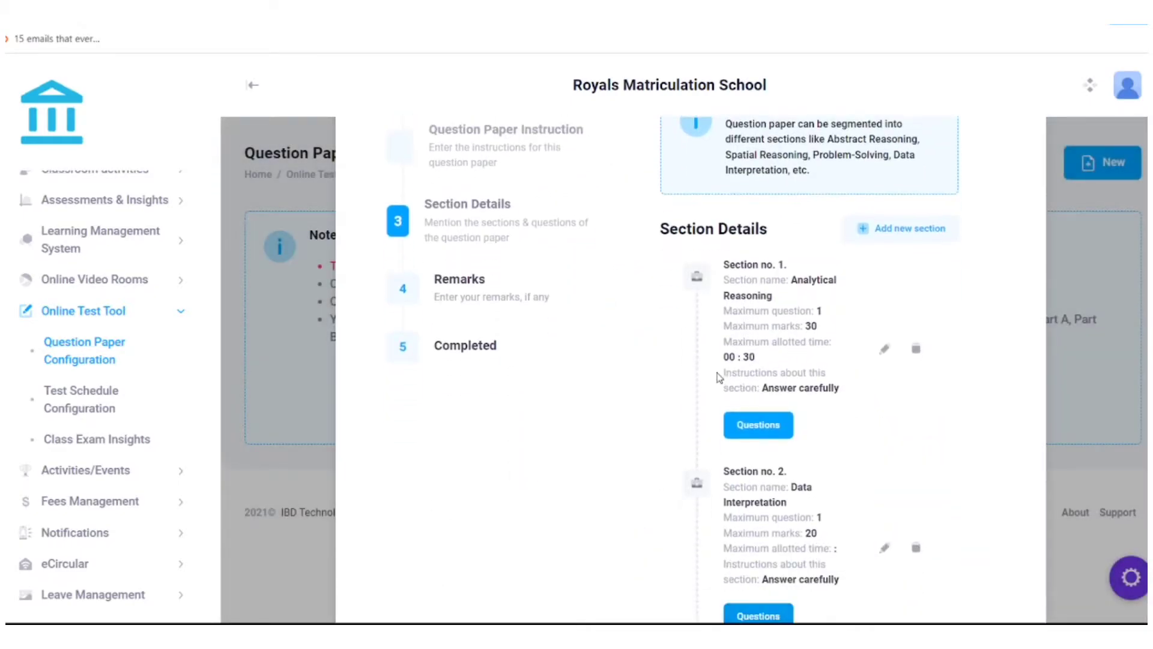
scroll(798, 409, down, 3)
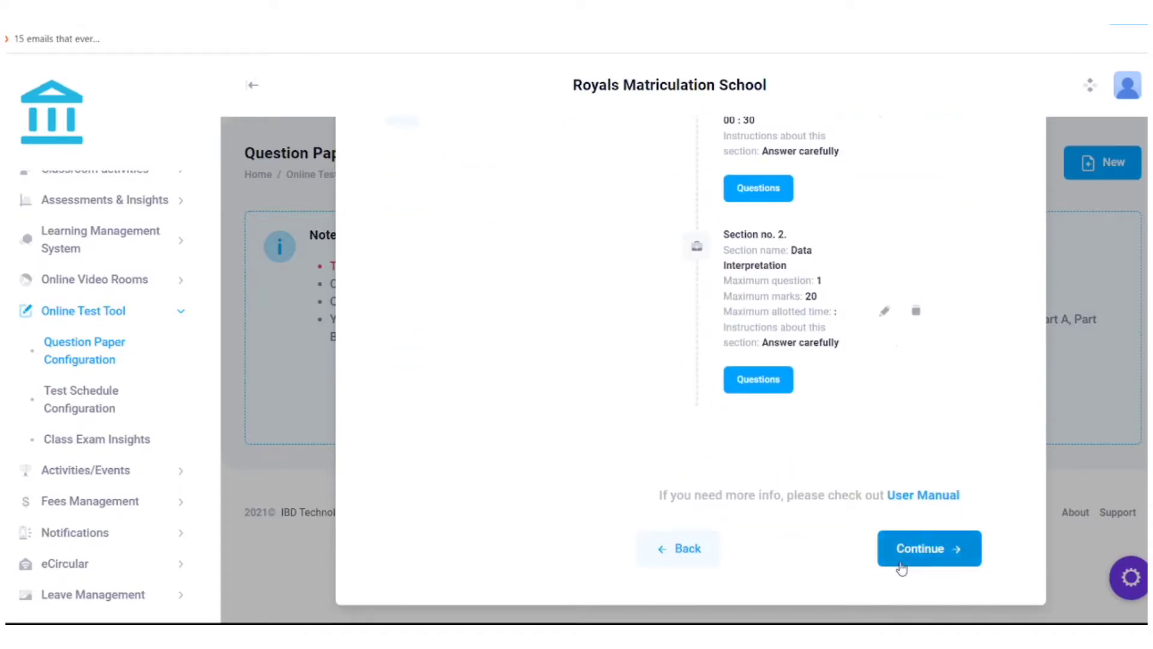
scroll(765, 415, up, 3)
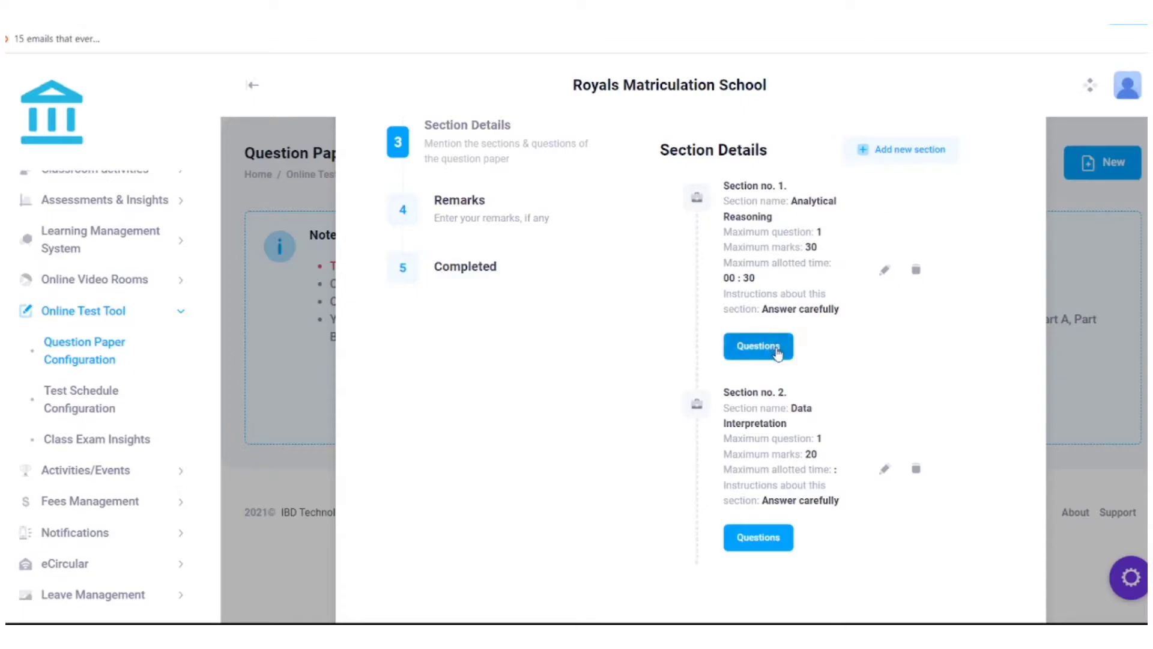
scroll(864, 329, down, 3)
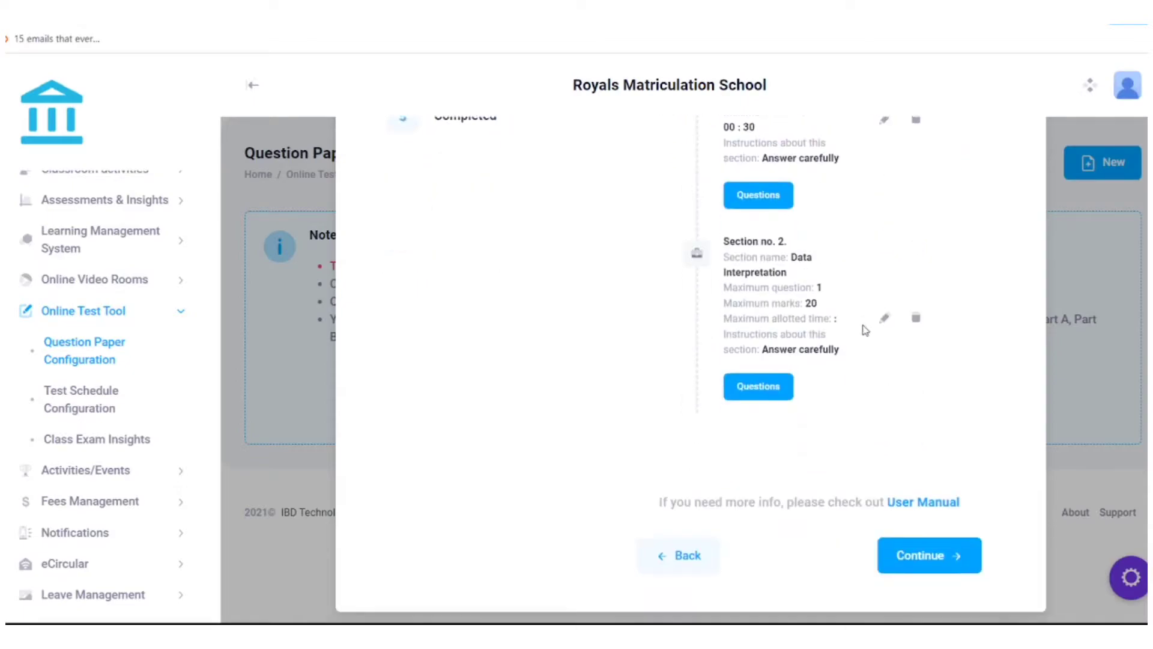
click(938, 548)
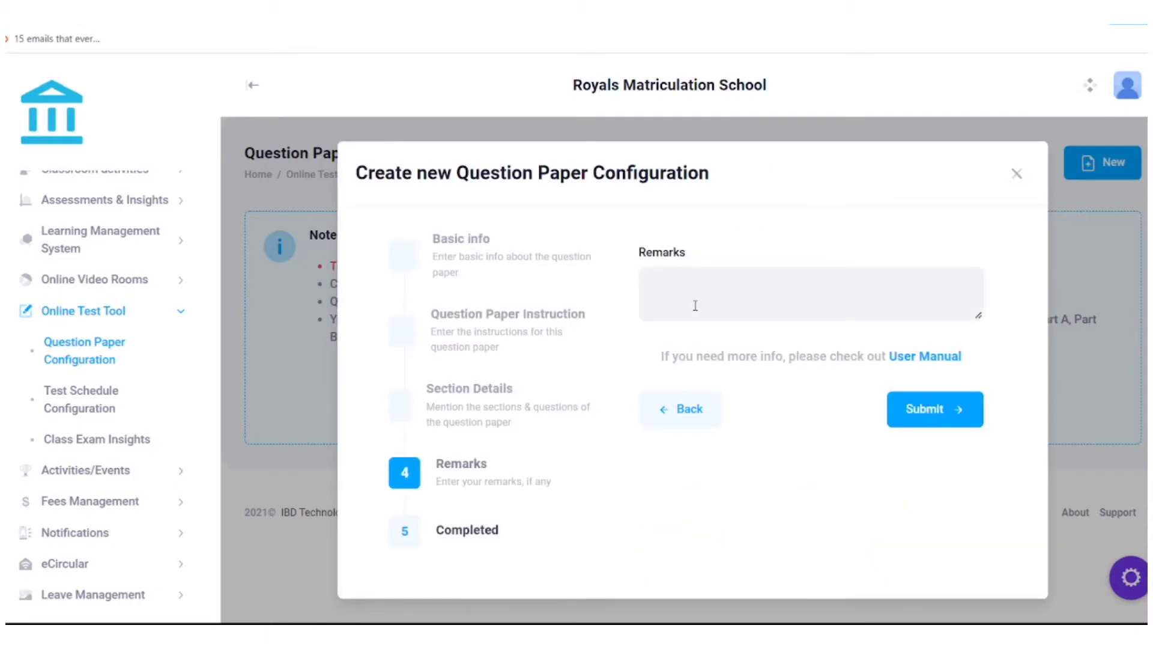
text(Question paper for prelims)
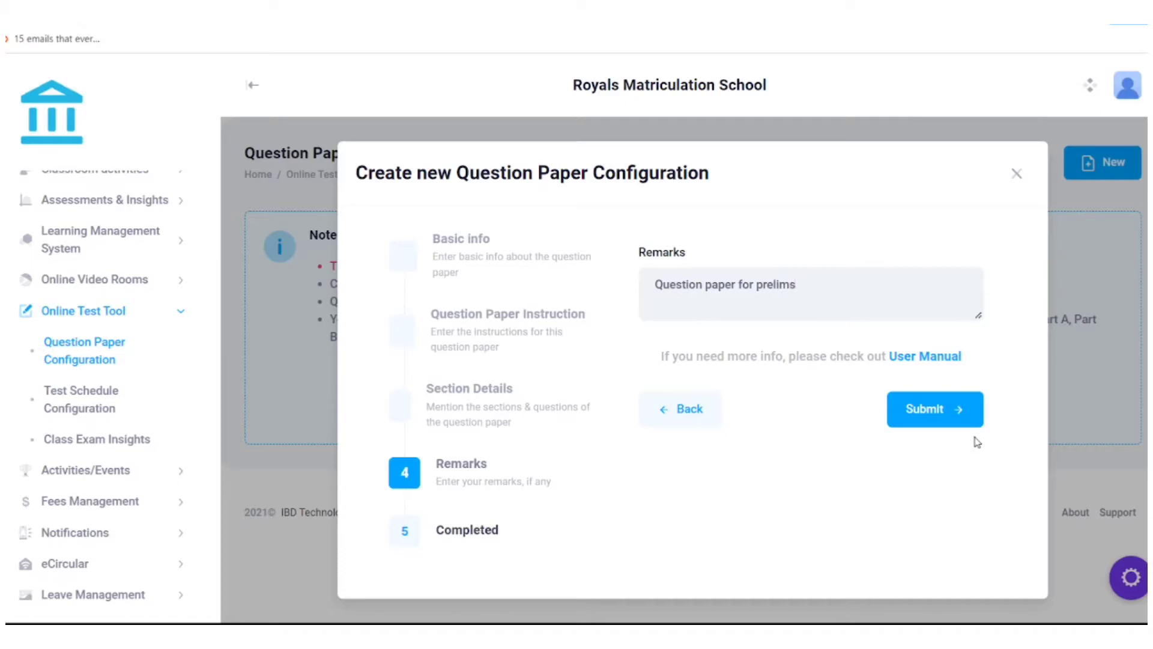
click(953, 411)
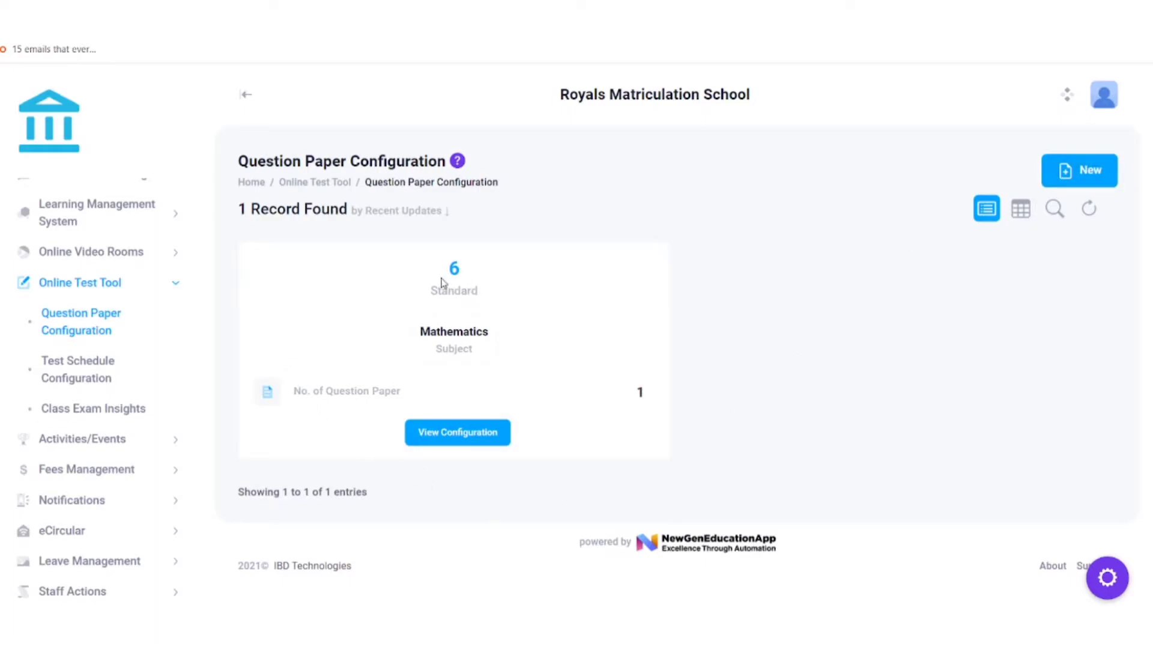
- Open the saved Prelims_paper1 from the standard 6 Mathematics configuration for viewing
click(461, 443)
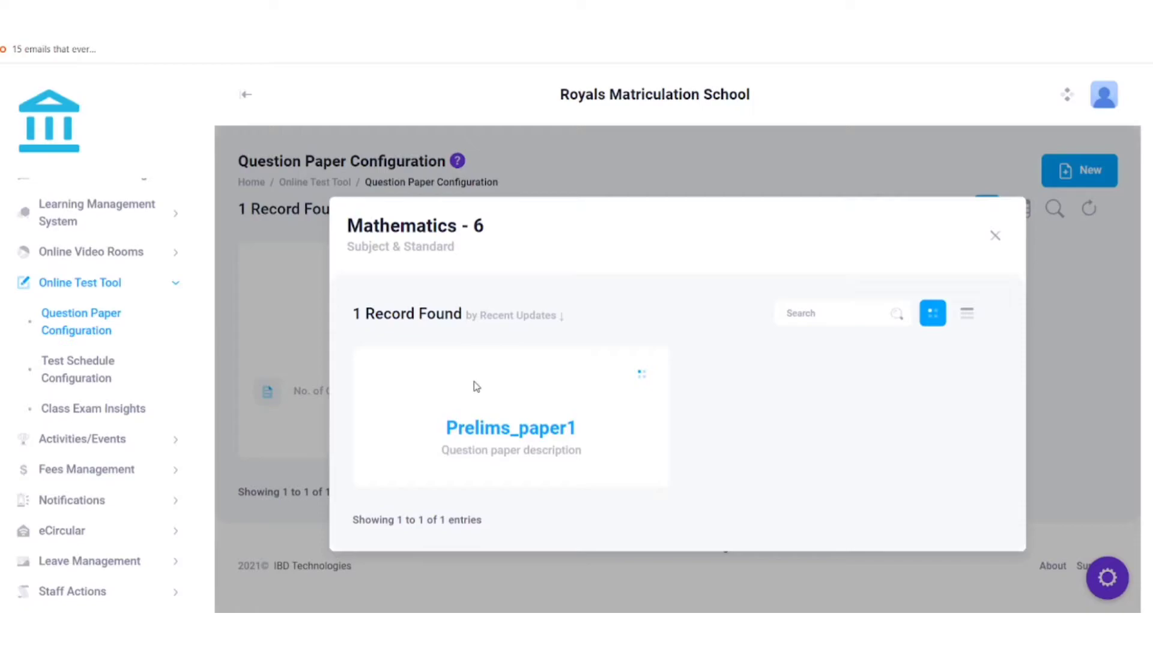
drag(442, 441, 630, 445)
click(635, 447)
click(643, 376)
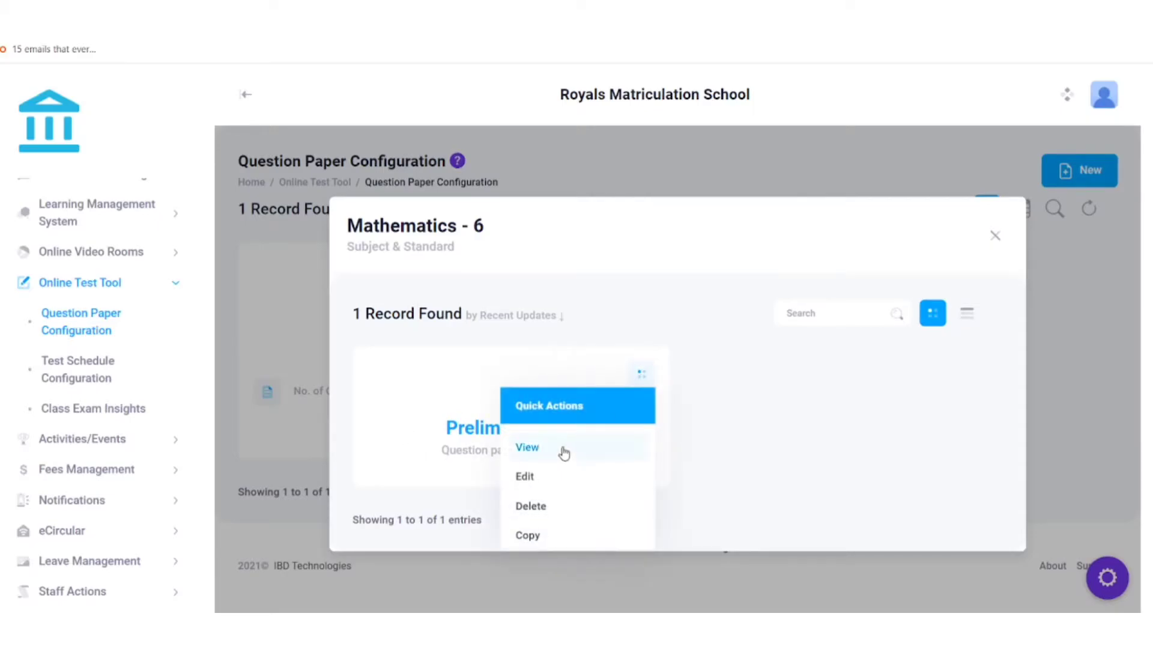
click(564, 450)
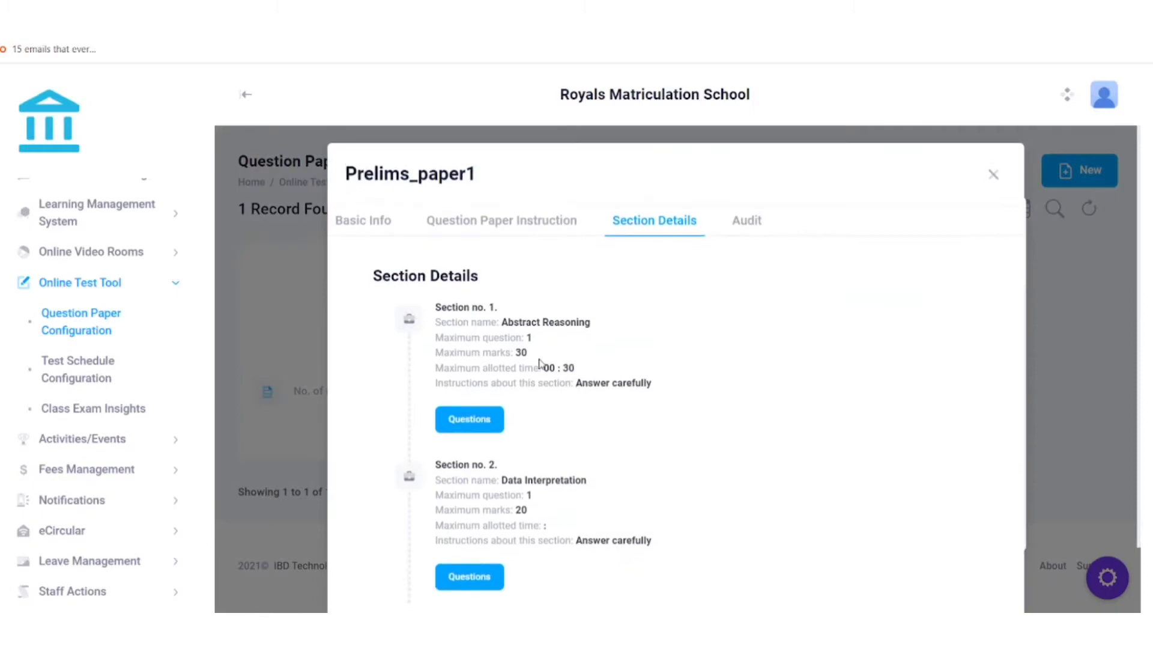
- Review the questions of the Abstract Reasoning and Data Interpretation sections and close the Prelims_paper1 view
scroll(518, 318, down, 2)
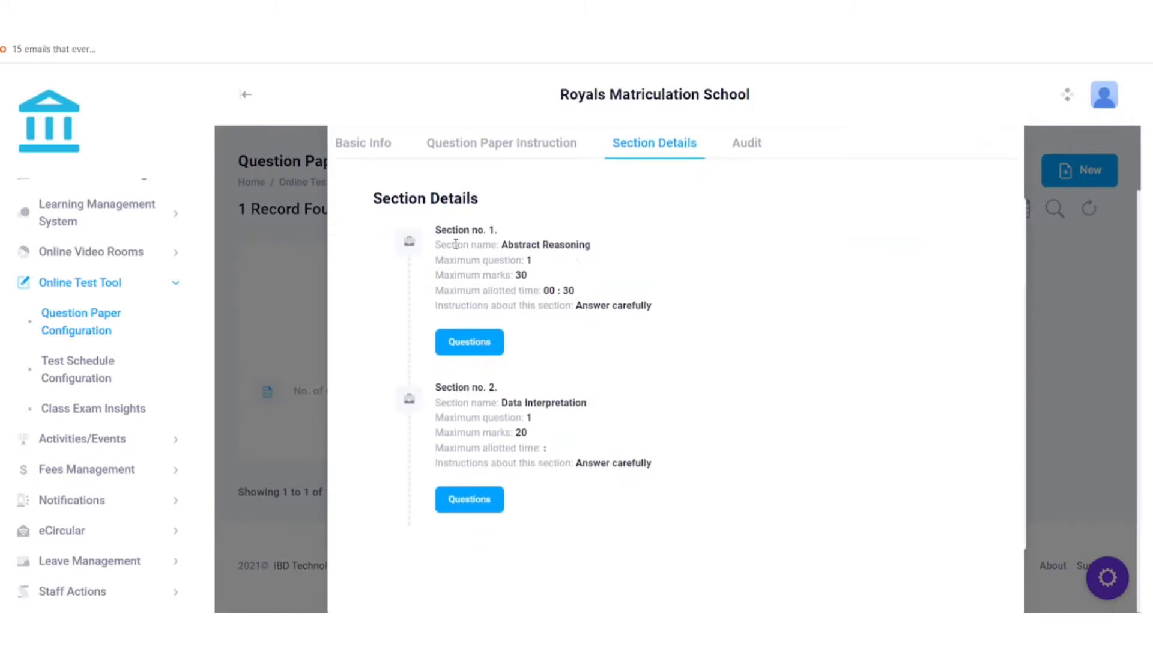
click(462, 353)
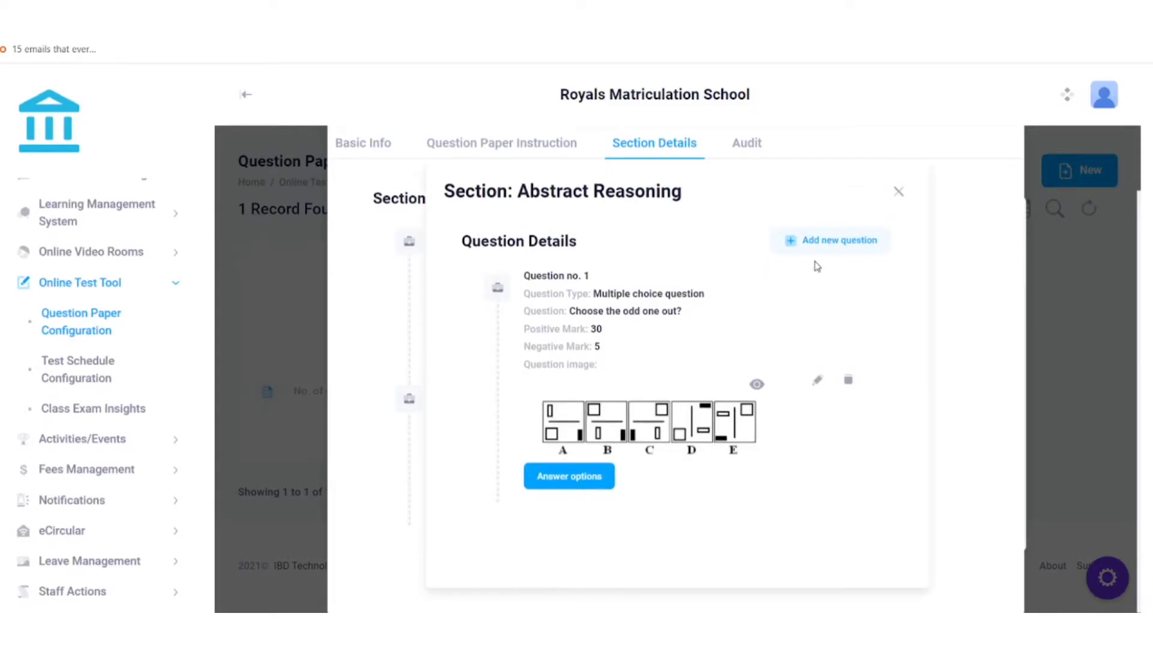
click(898, 191)
click(503, 498)
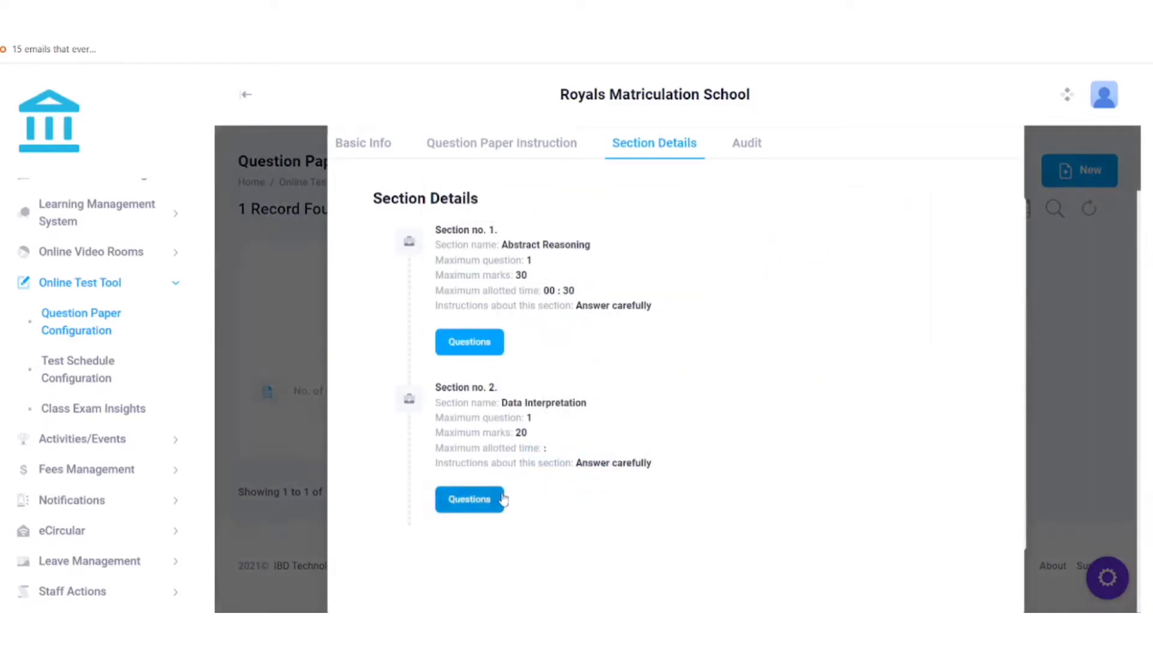
click(634, 415)
click(898, 179)
click(902, 260)
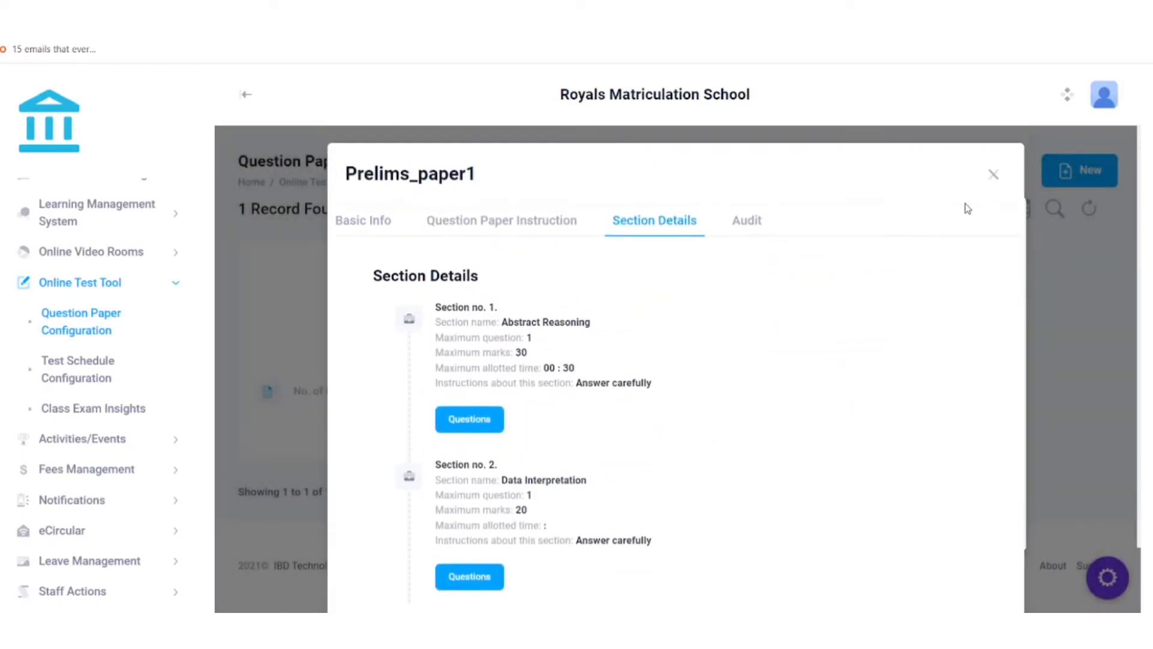
click(994, 175)
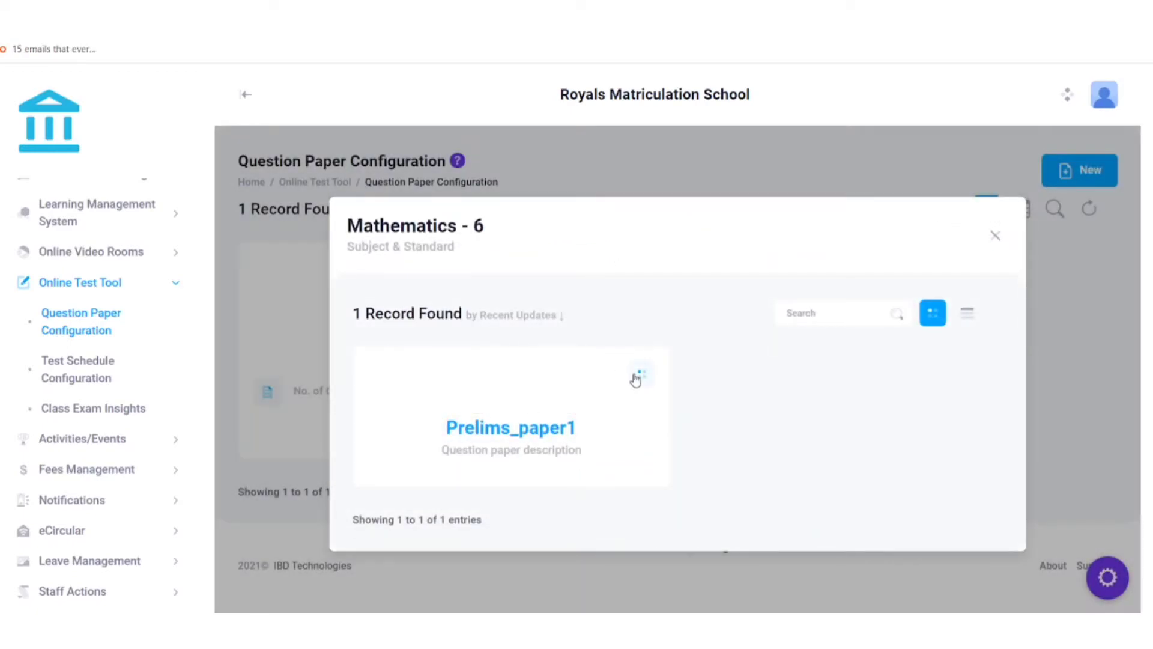
- Open Prelims_paper1 for editing, bring up a blank new section form and discard it
click(639, 375)
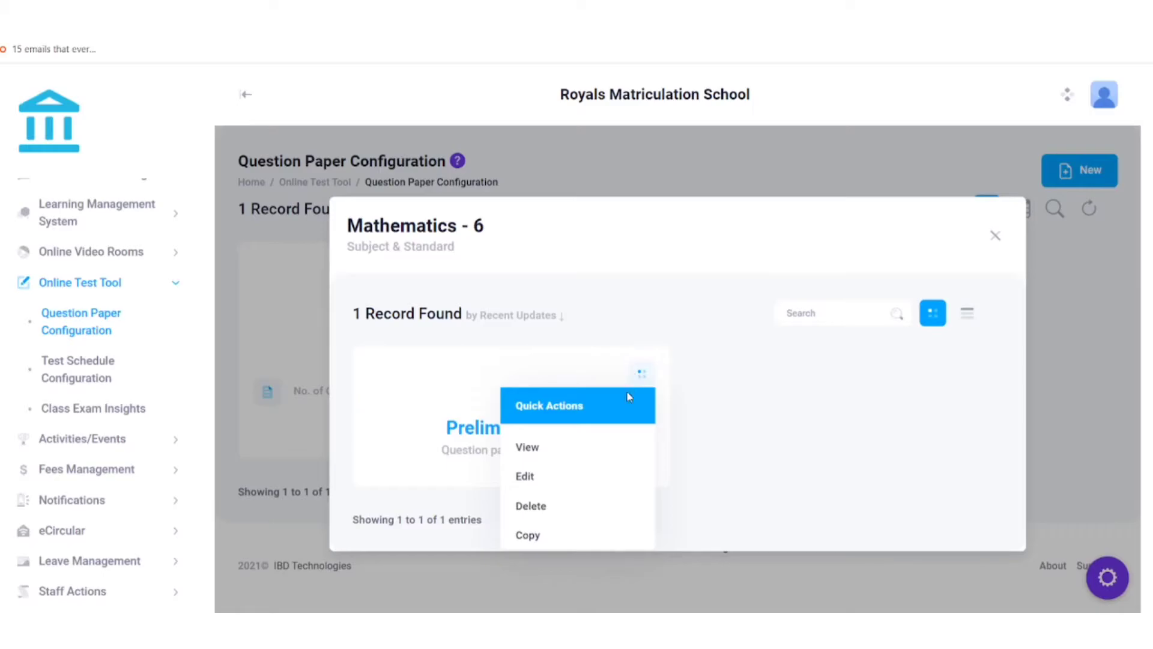
click(525, 476)
scroll(563, 388, down, 3)
scroll(597, 389, up, 5)
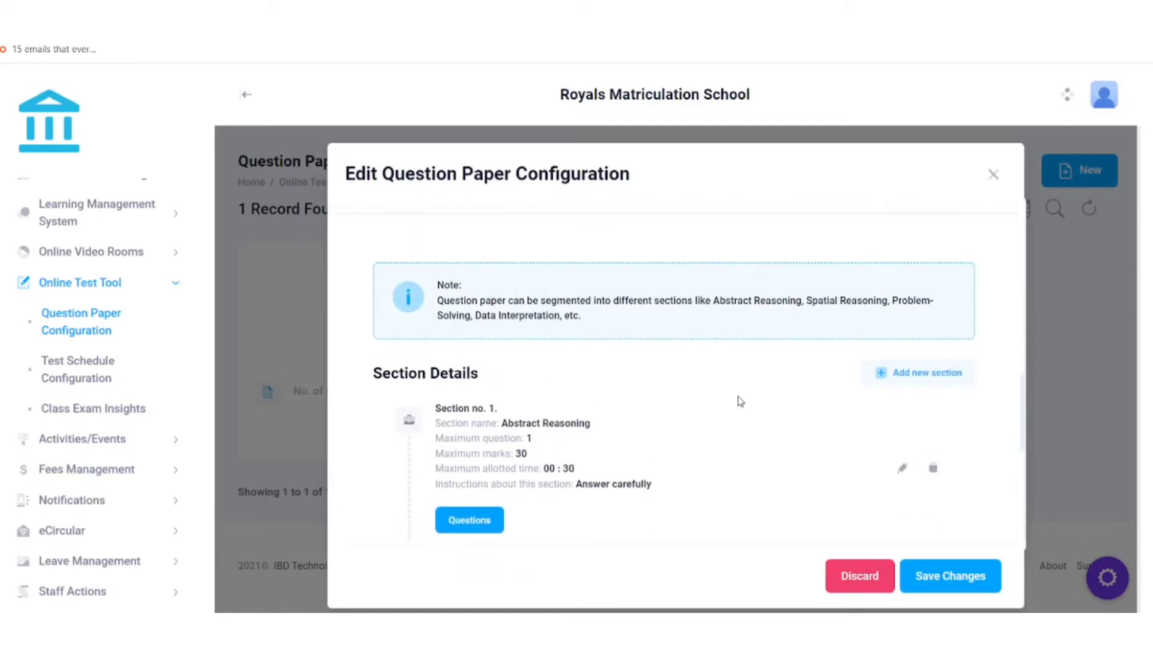
click(906, 373)
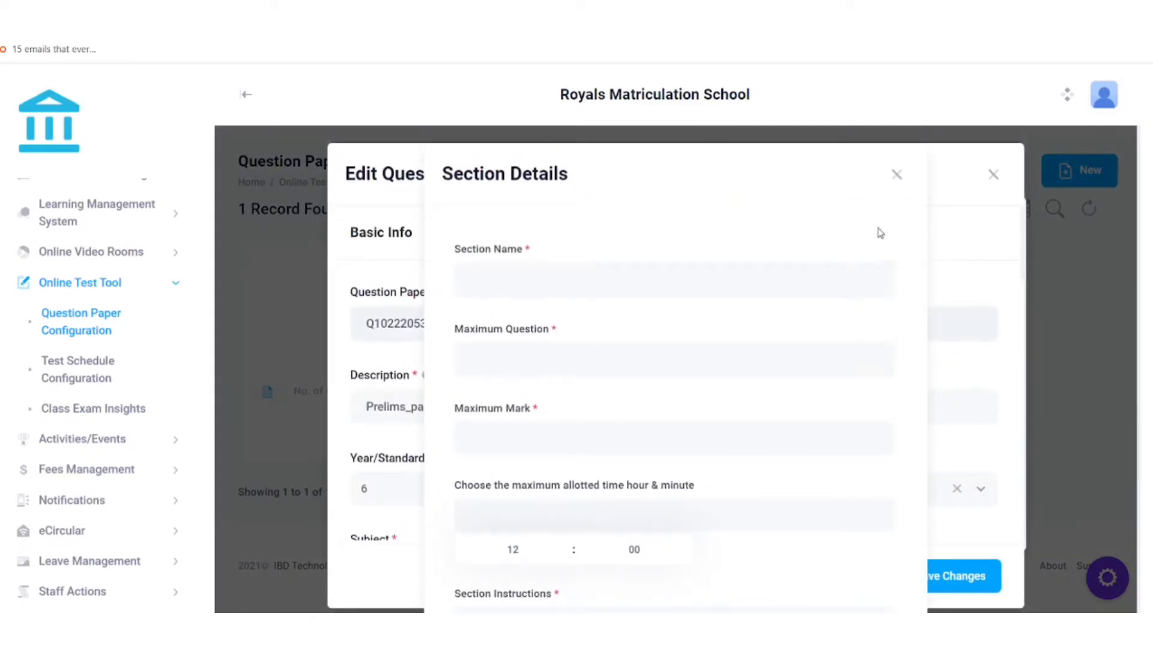
click(896, 175)
click(633, 447)
- Open the Data Interpretation section's questions, start a new question, discard it and close the question list
scroll(638, 358, down, 10)
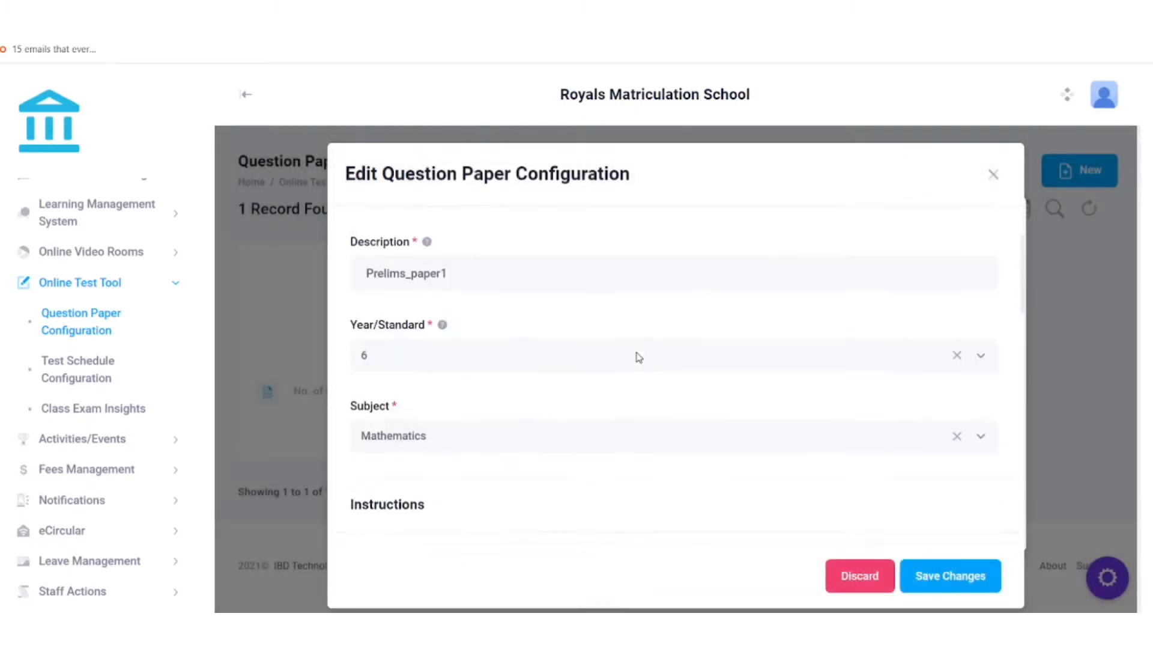
scroll(637, 359, down, 5)
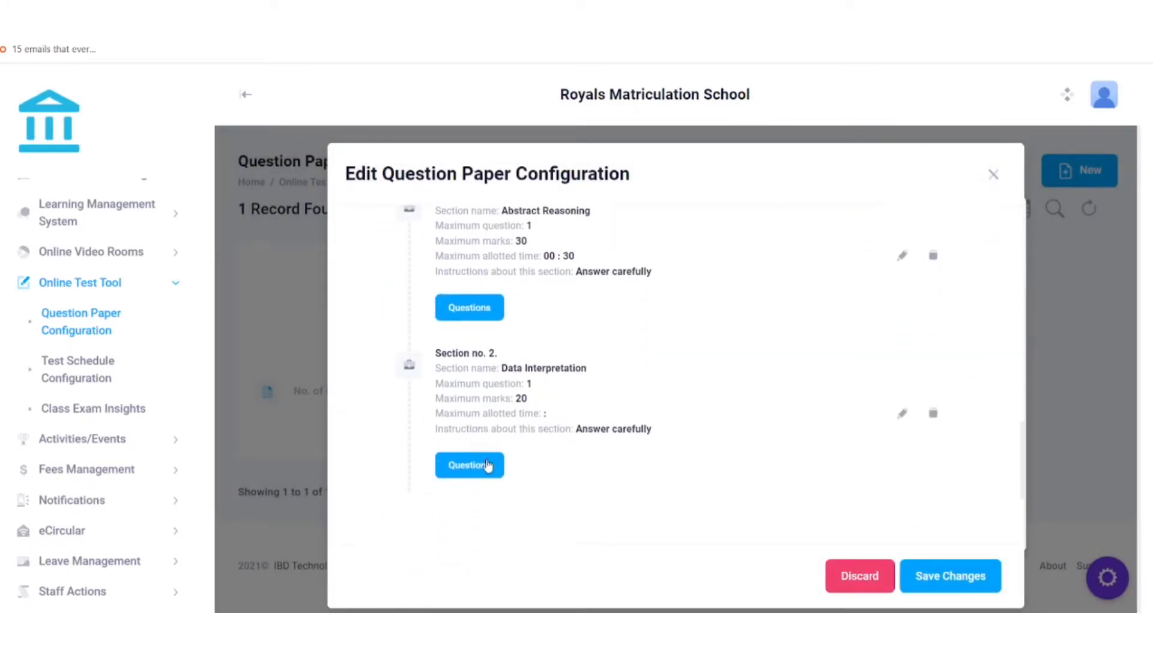
click(482, 466)
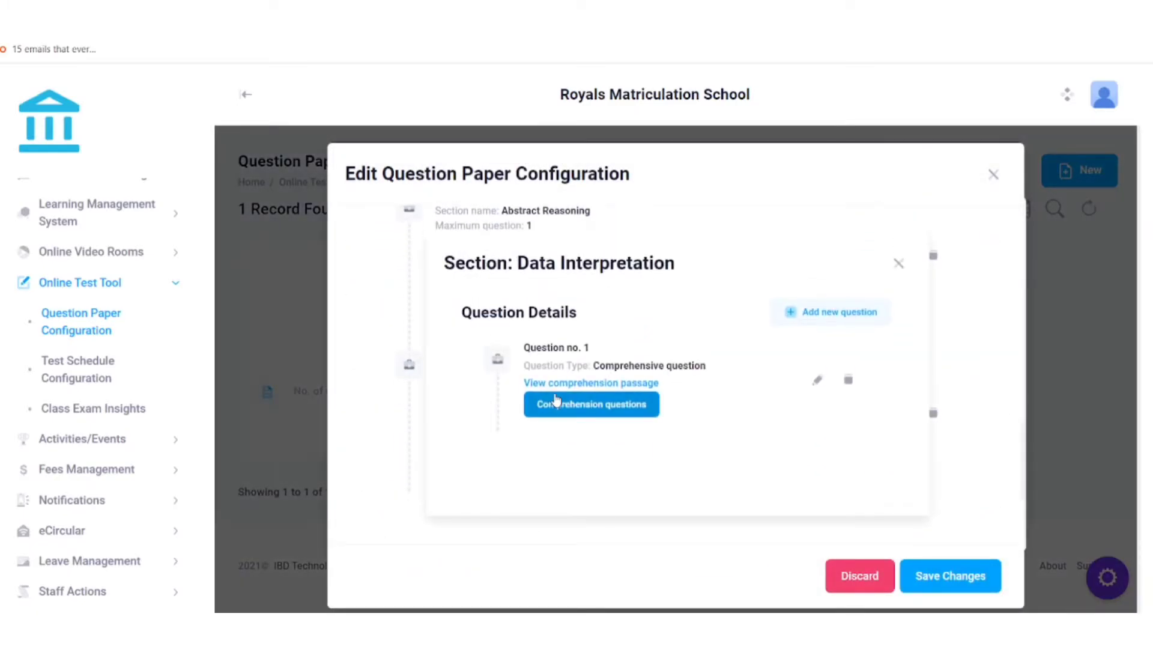
click(813, 317)
click(898, 264)
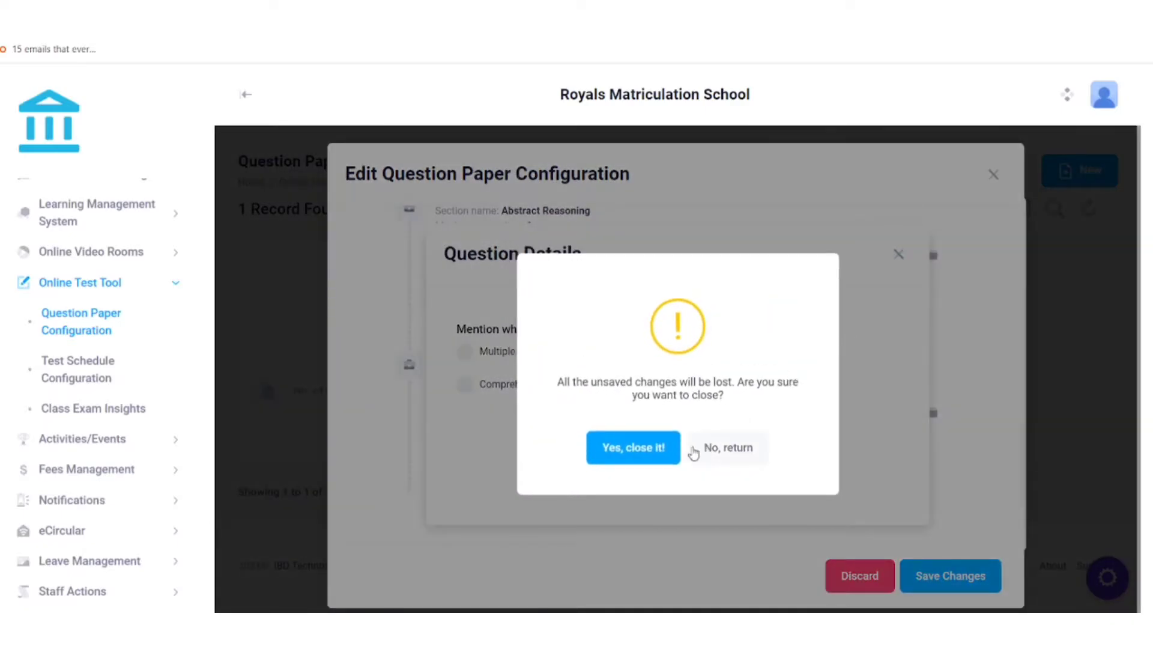
click(672, 444)
click(898, 263)
- Look over the maker remarks and section details, and close the question paper edit form without saving
scroll(770, 358, down, 5)
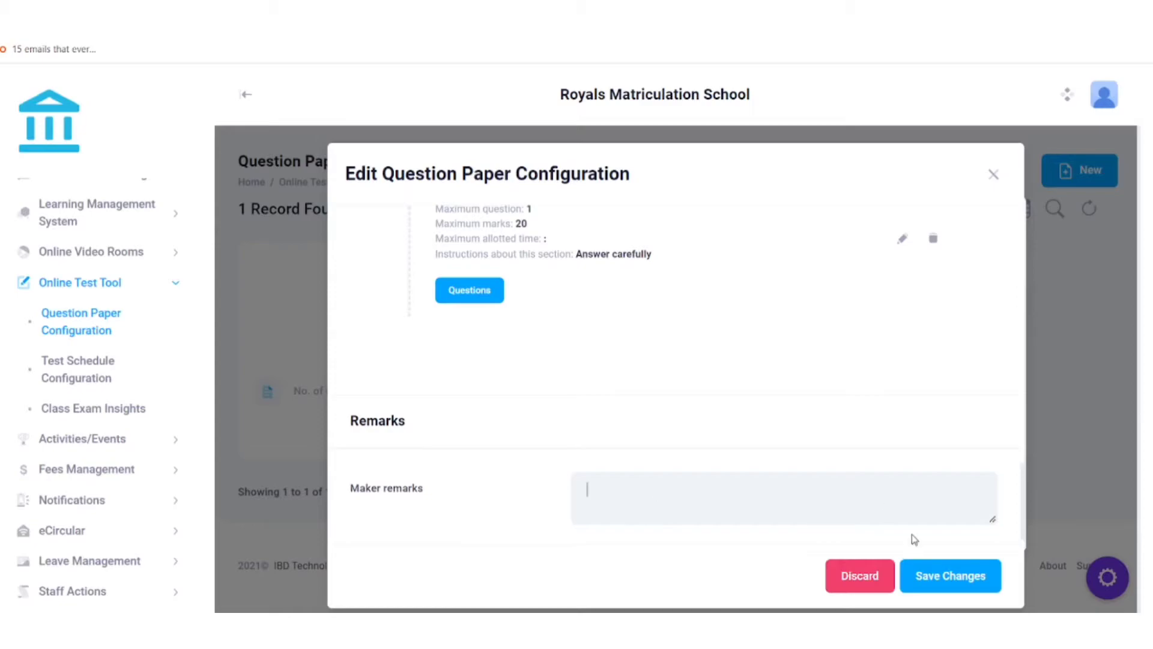
scroll(896, 463, up, 5)
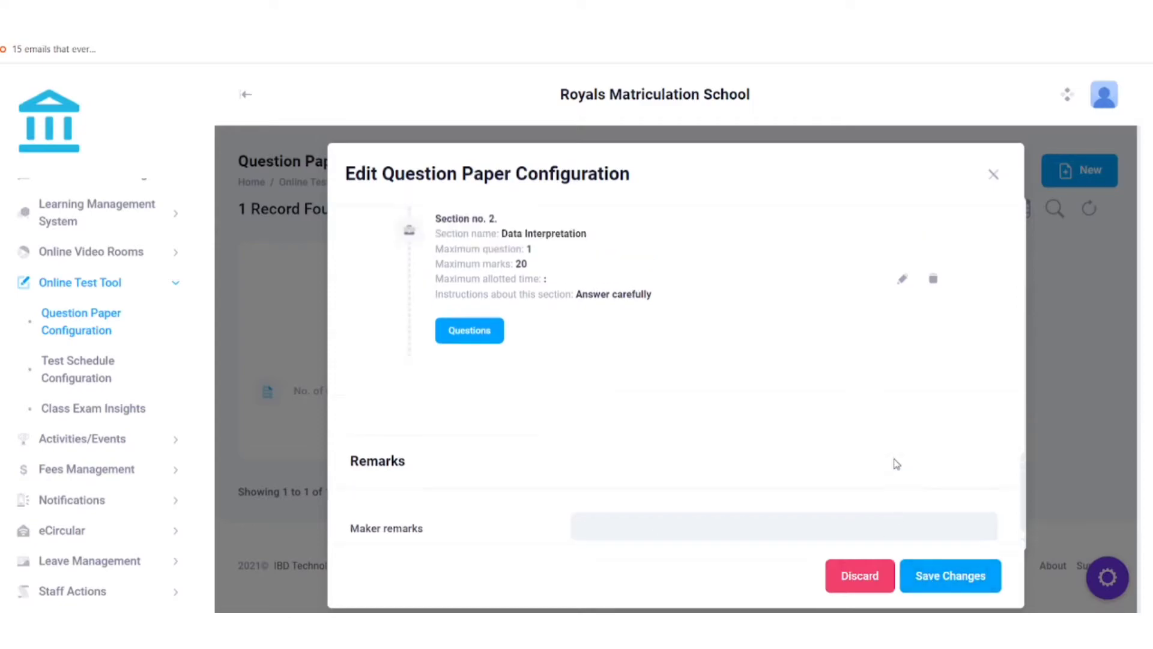
click(994, 176)
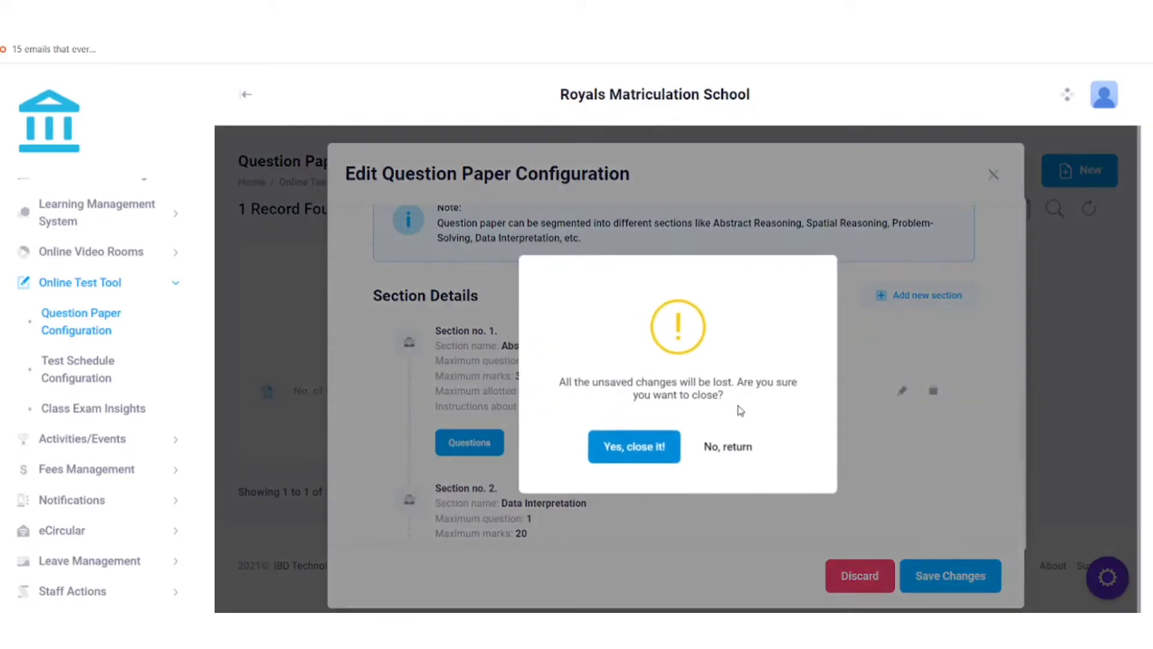
click(661, 455)
- Look at the quick actions offered for Prelims_paper1 and close the Mathematics - 6 question paper list
click(641, 373)
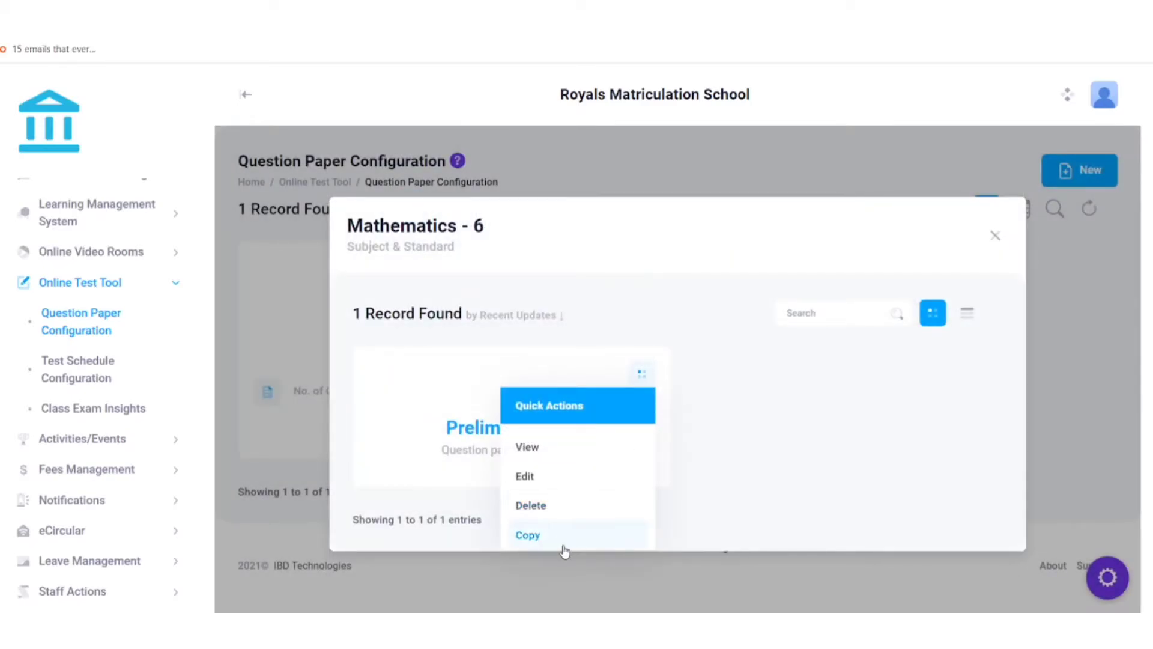
click(710, 457)
click(996, 237)
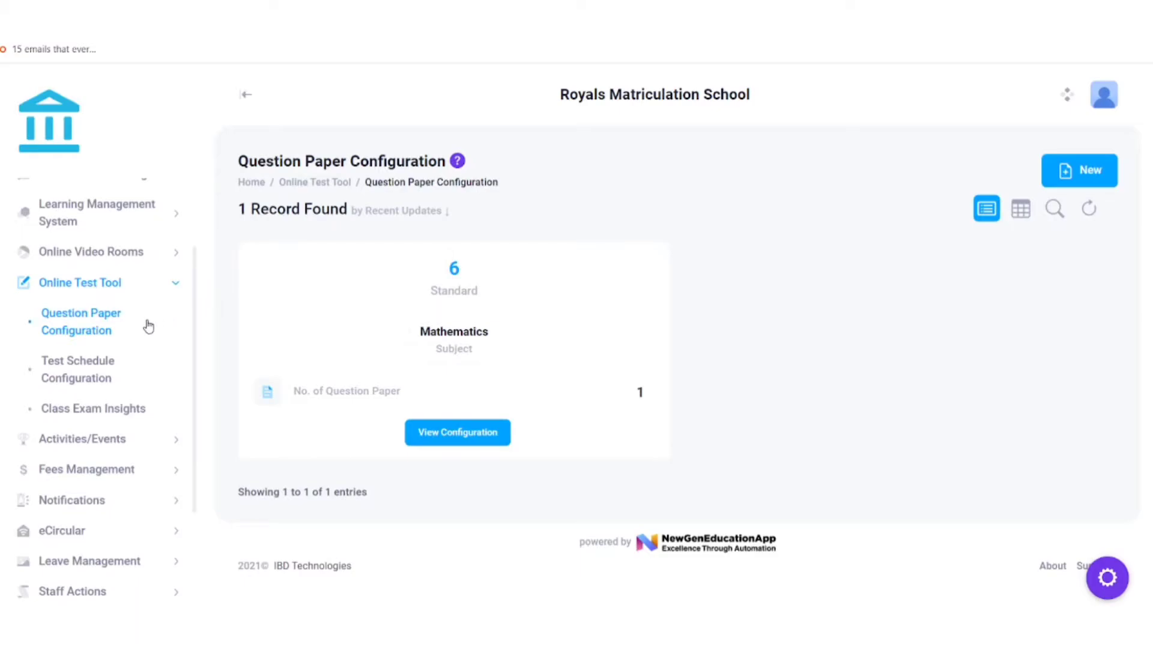
- Go to Test Schedule Configuration and start creating a new test schedule
scroll(147, 319, down, 1)
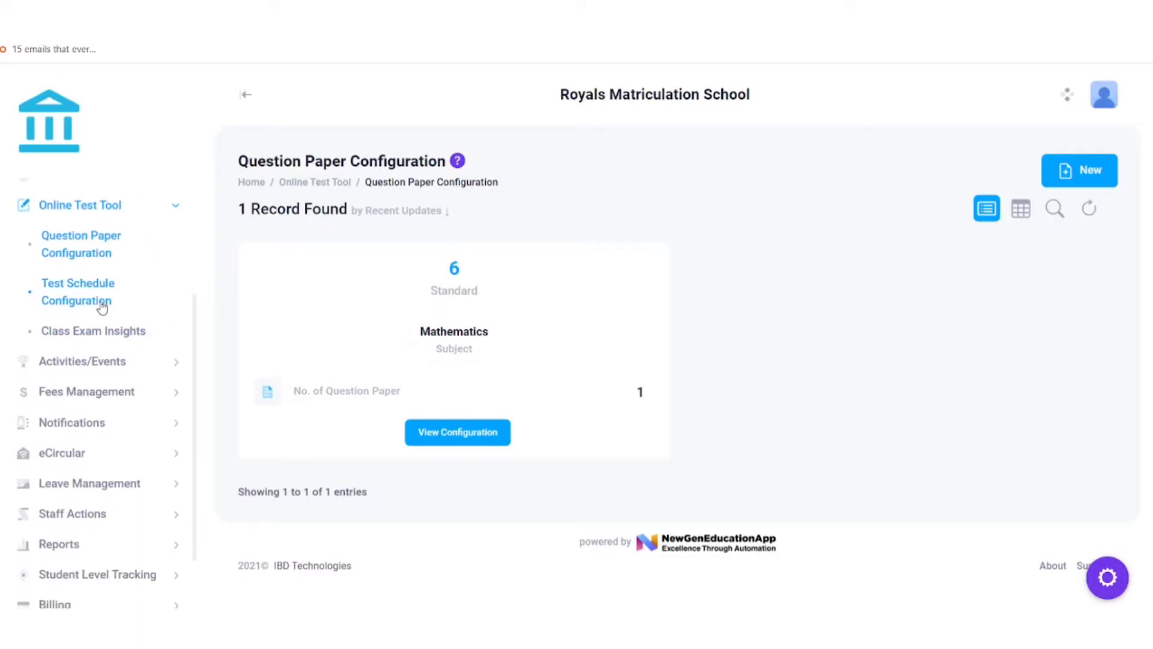
click(103, 308)
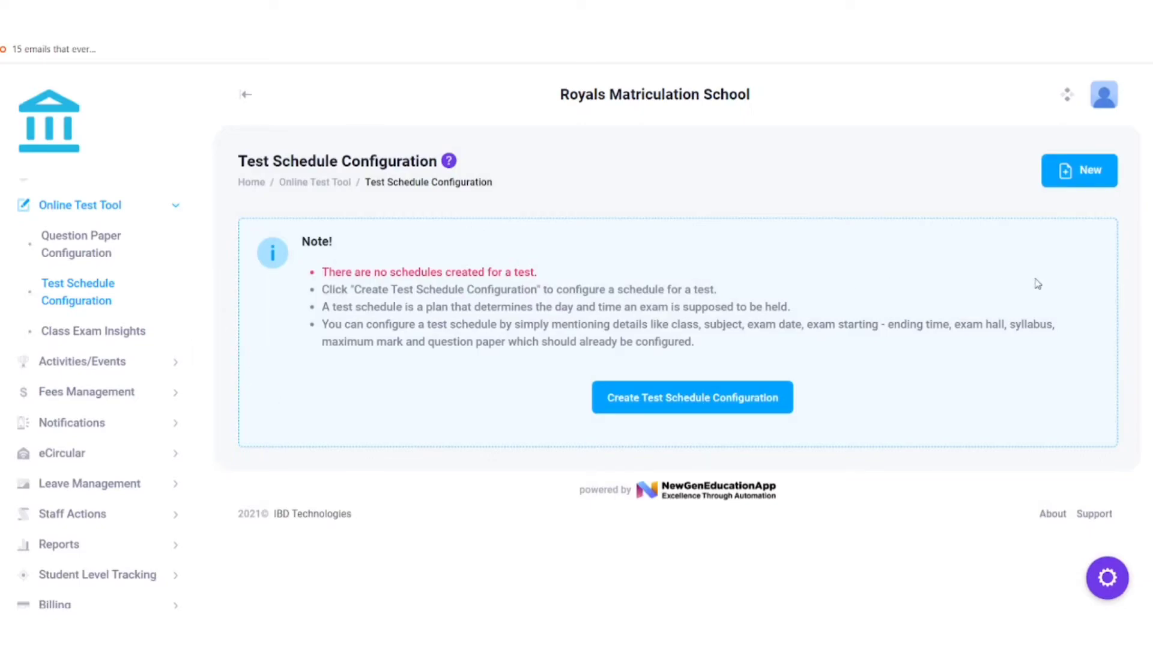
click(673, 403)
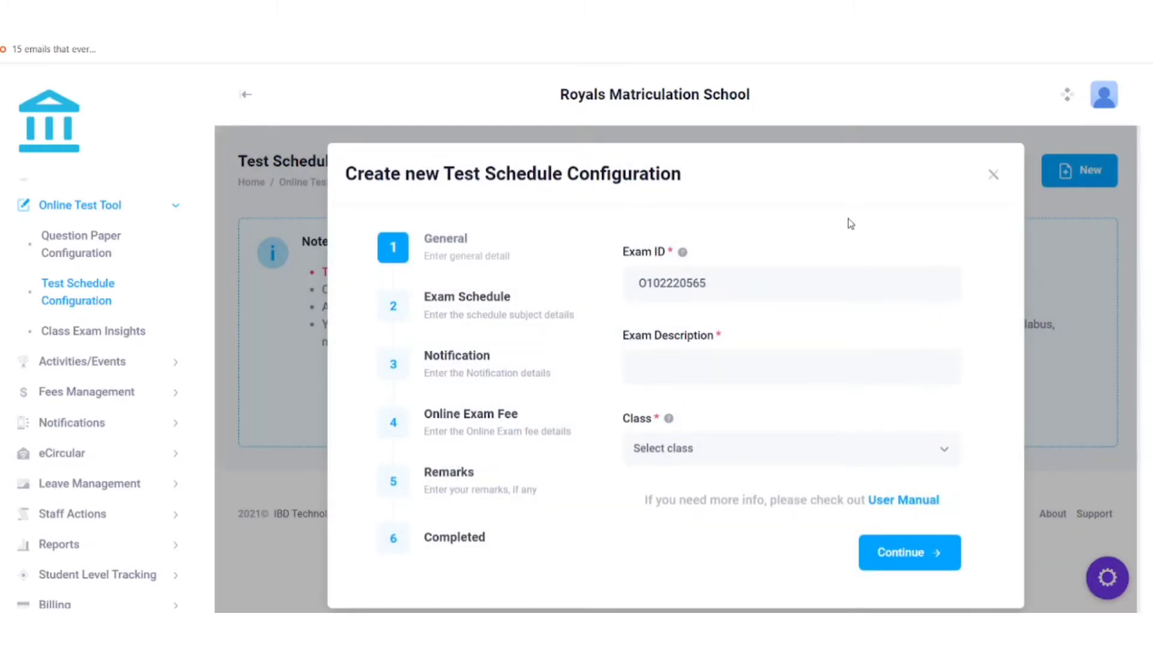
- Enter the exam description "Prelims Exam", select class VI-A, and continue to the exam schedule stage
click(683, 366)
text(Prelims Exam)
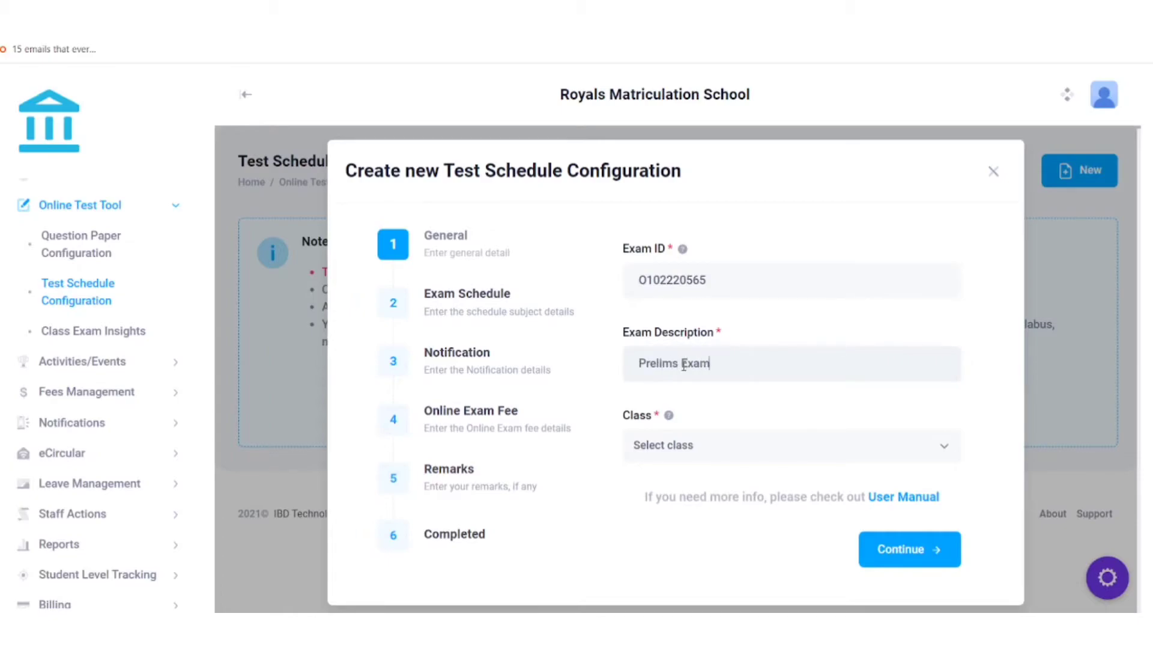
click(671, 447)
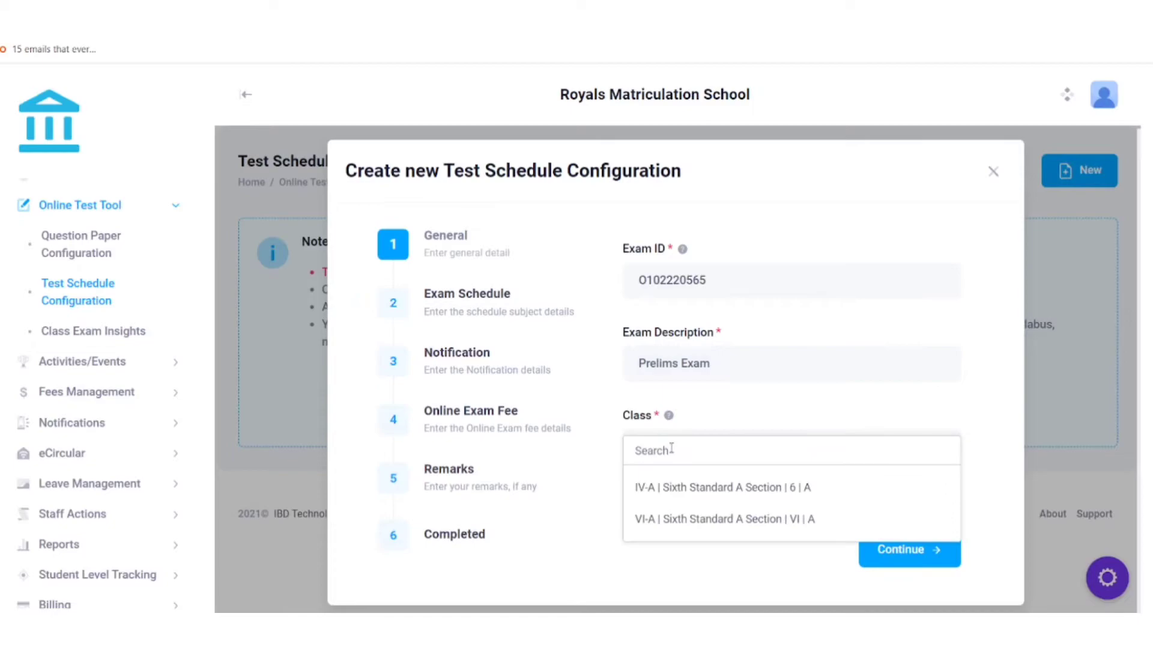
click(680, 500)
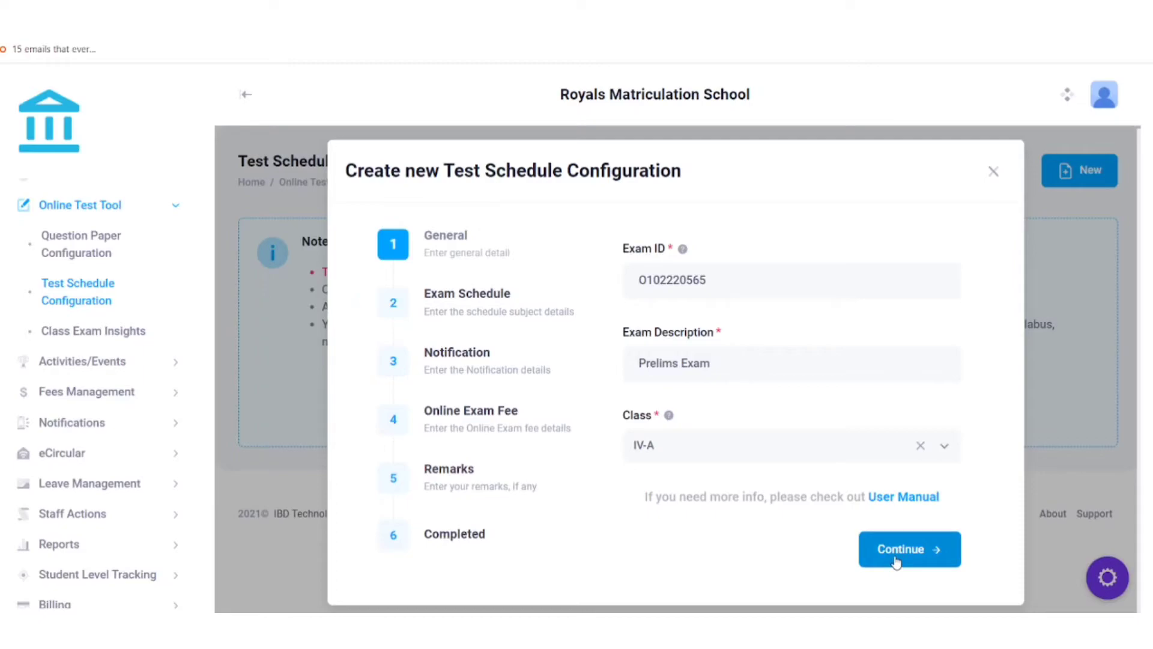
click(777, 453)
click(794, 517)
click(931, 558)
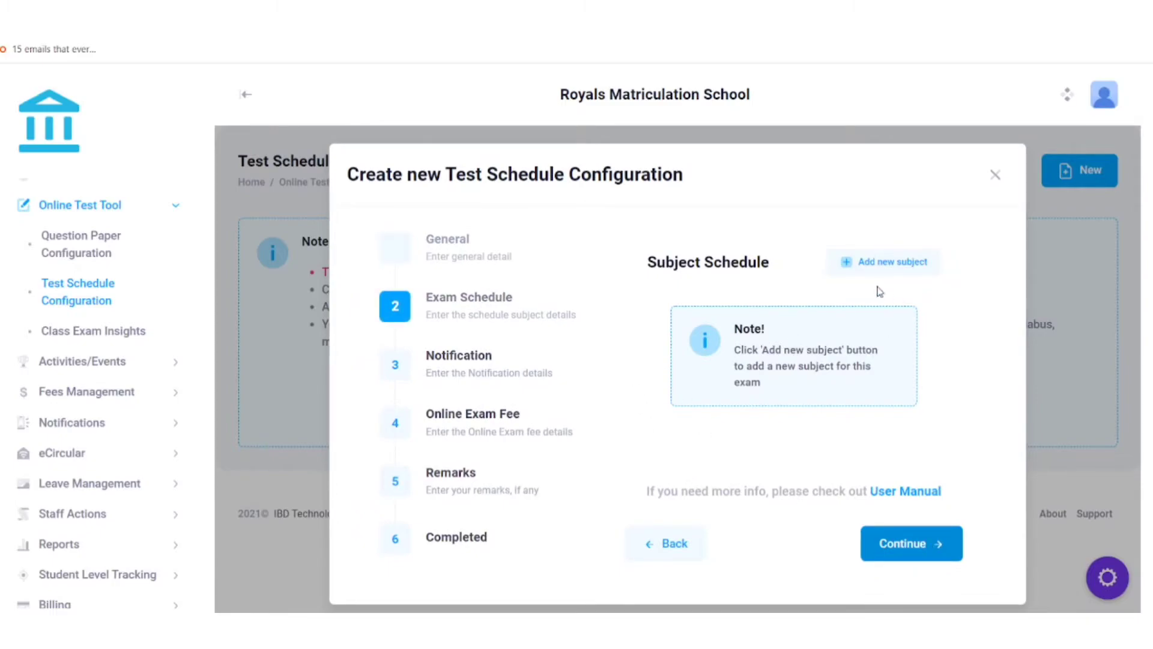
- Add a new subject schedule for Mathematics with the exam date 14-04-2022
click(865, 263)
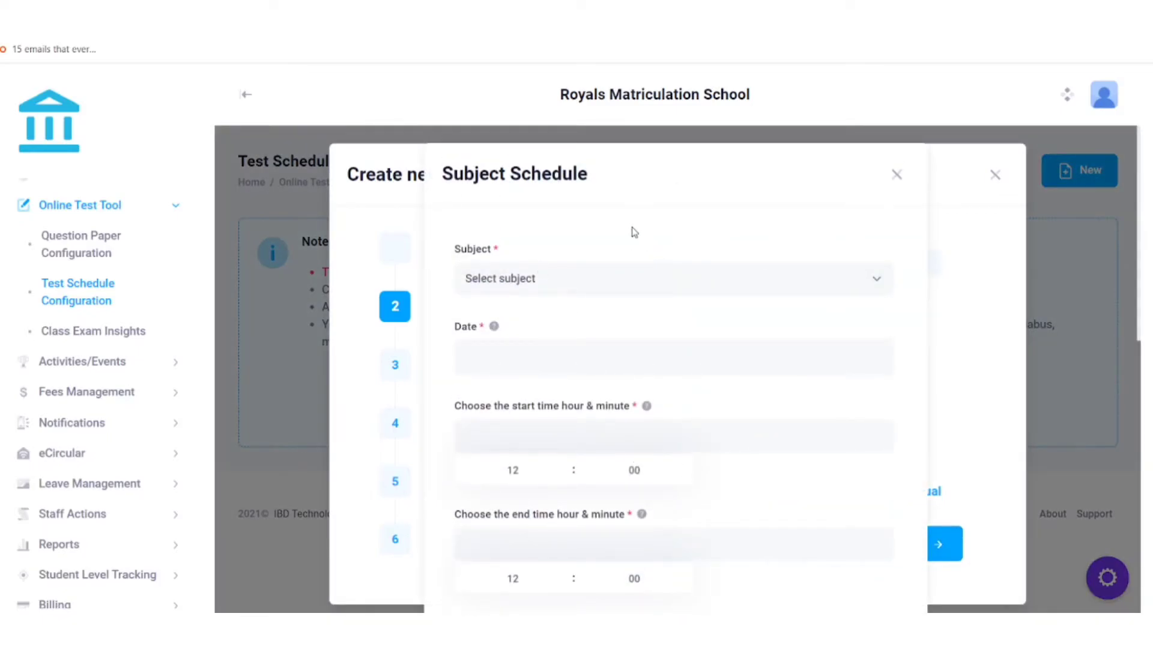
scroll(634, 232, down, 1)
click(501, 215)
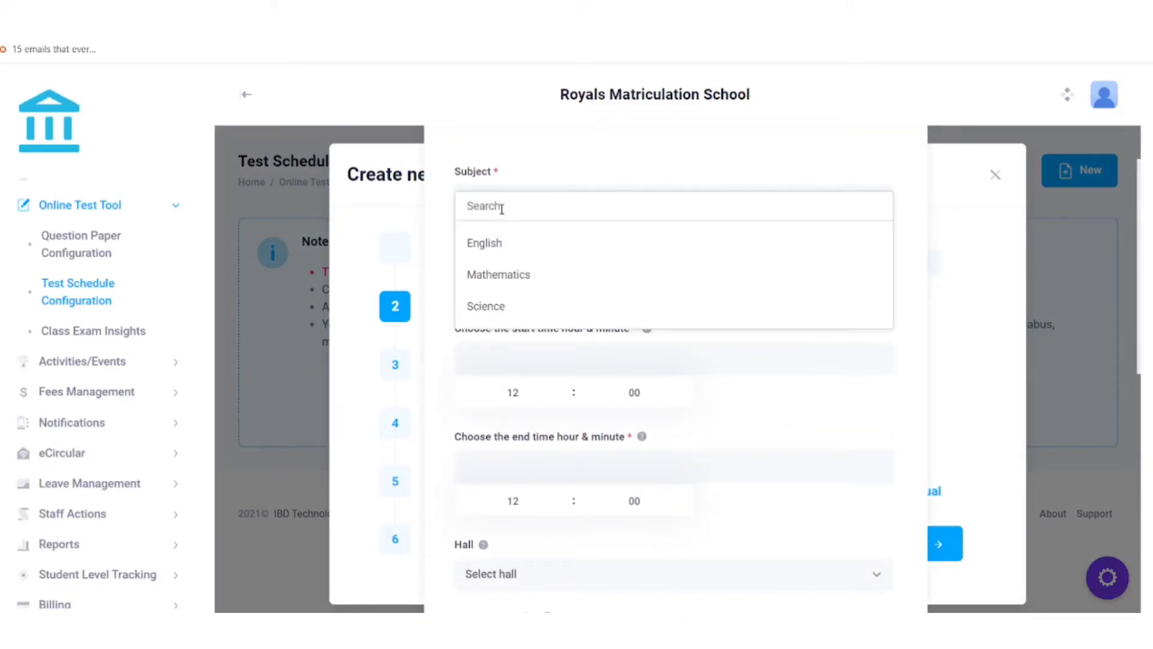
click(517, 280)
scroll(506, 241, down, 2)
scroll(506, 222, up, 2)
click(504, 288)
scroll(734, 381, down, 5)
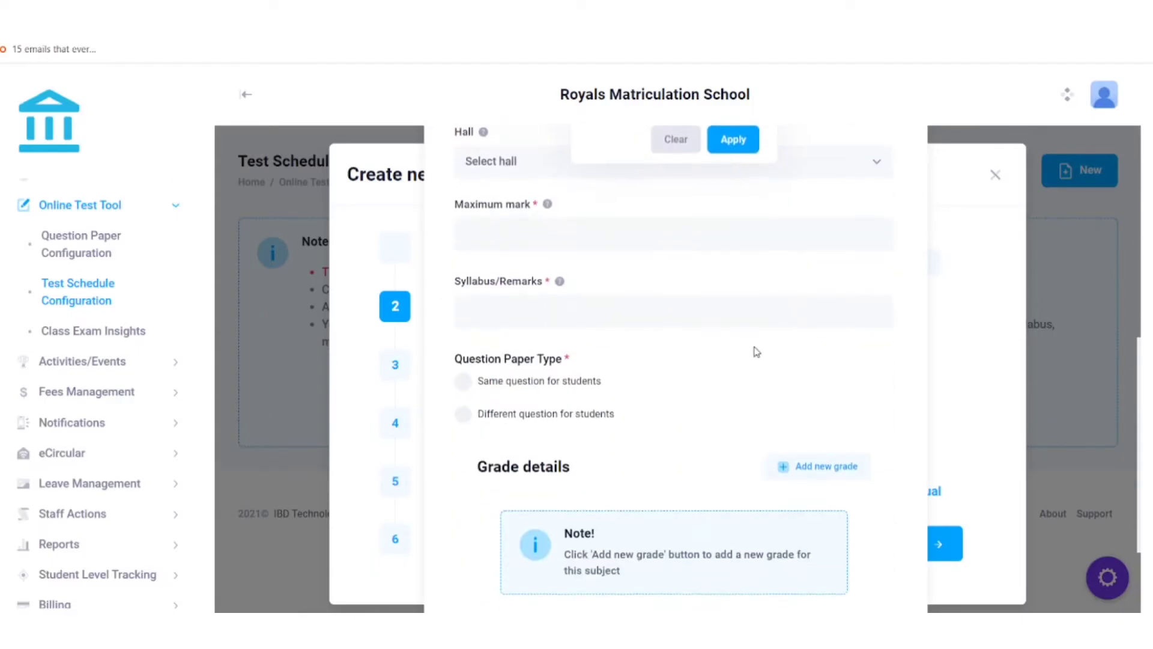
scroll(751, 360, up, 3)
click(733, 371)
- Set the Mathematics exam's start time to 18:00 and its end time to 19:00
scroll(619, 379, up, 1)
click(528, 292)
key(BackSpace)
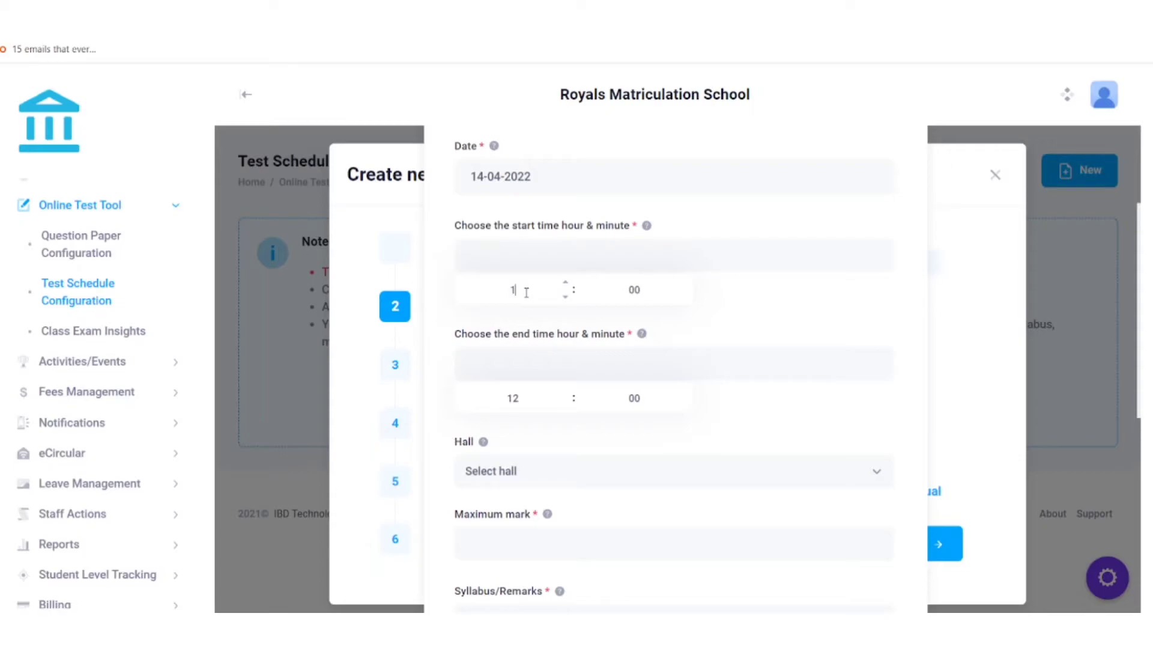
text(18)
click(534, 410)
key(BackSpace)
click(534, 411)
click(543, 432)
- Select VI-A as the exam hall and set the maximum mark to 100
scroll(553, 415, down, 1)
scroll(511, 405, down, 2)
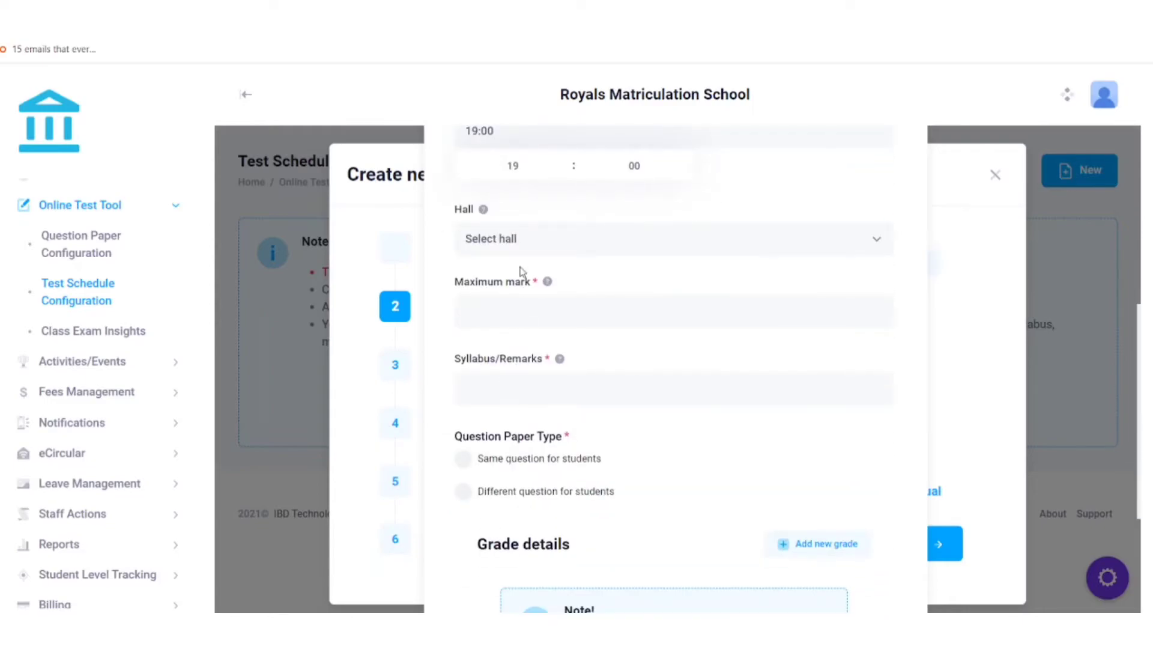
click(528, 237)
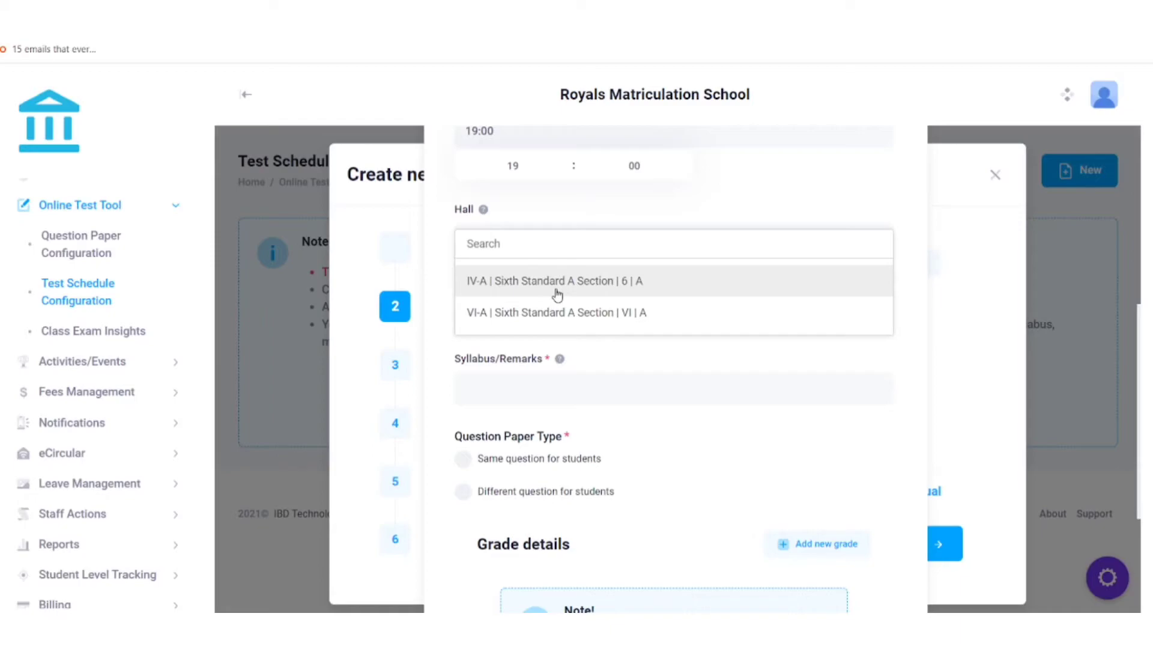
scroll(558, 308, down, 1)
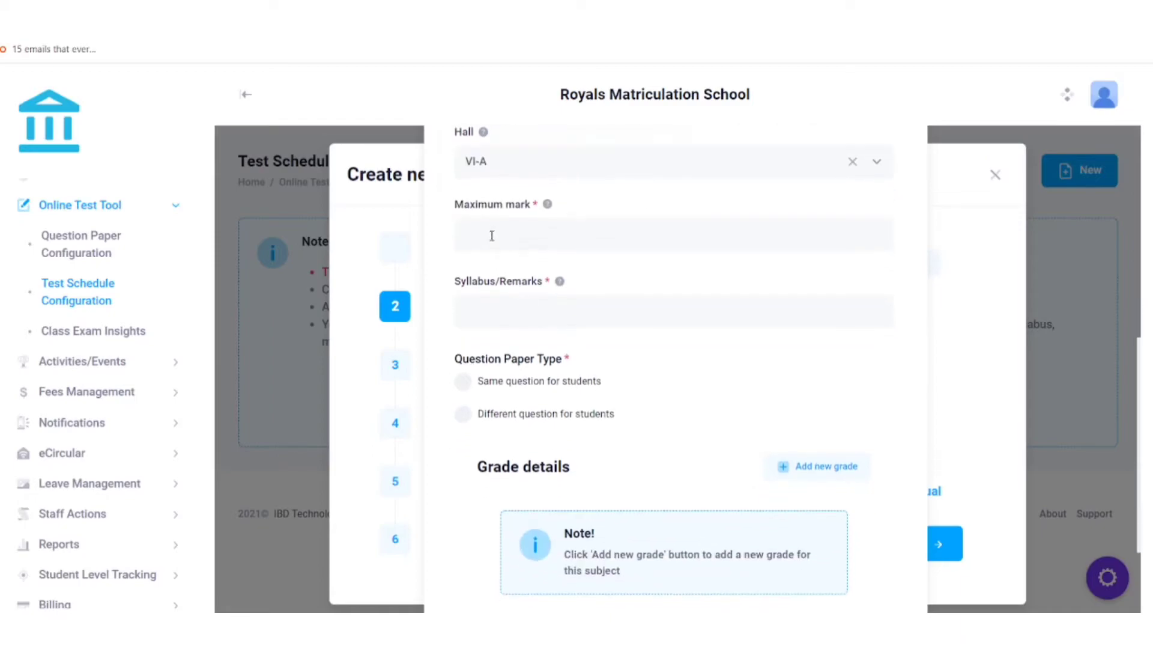
text(100)
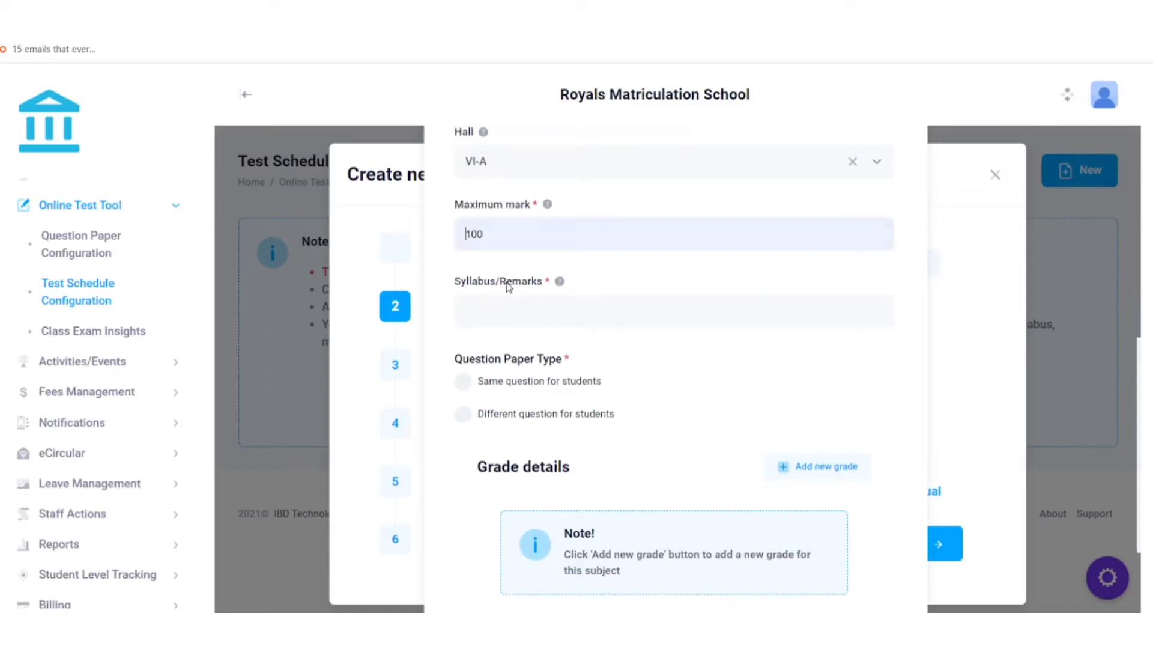
- Enter "Unit-3" as the syllabus/remarks for the Mathematics exam
scroll(501, 282, down, 1)
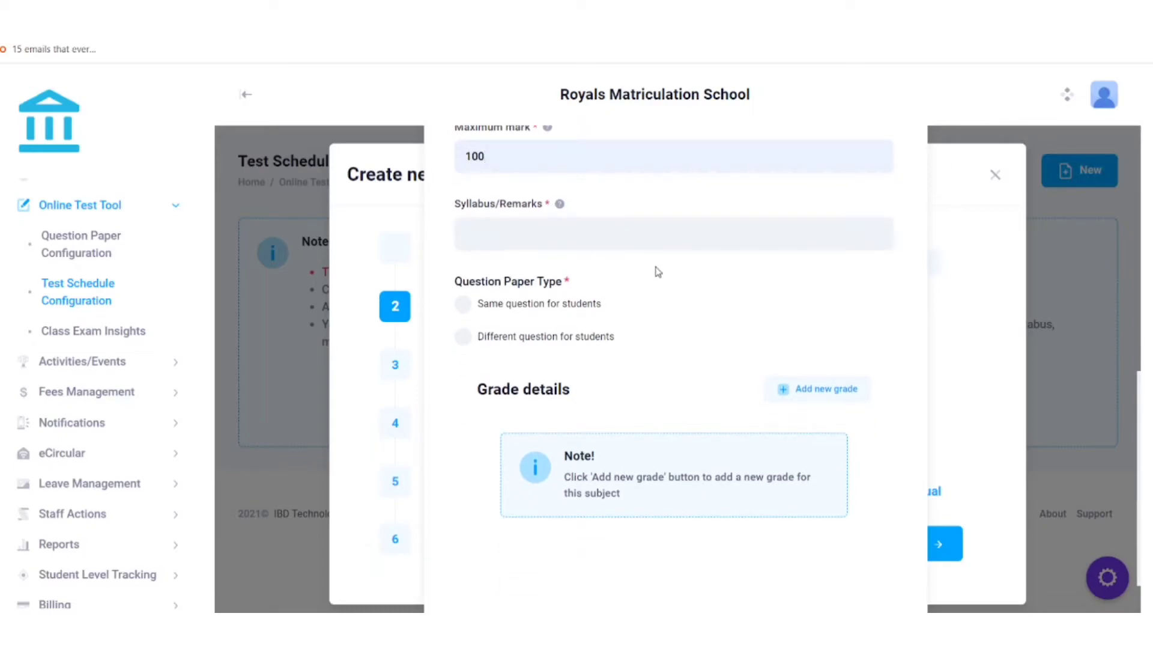
scroll(657, 271, up, 1)
click(614, 316)
text(Unit-3)
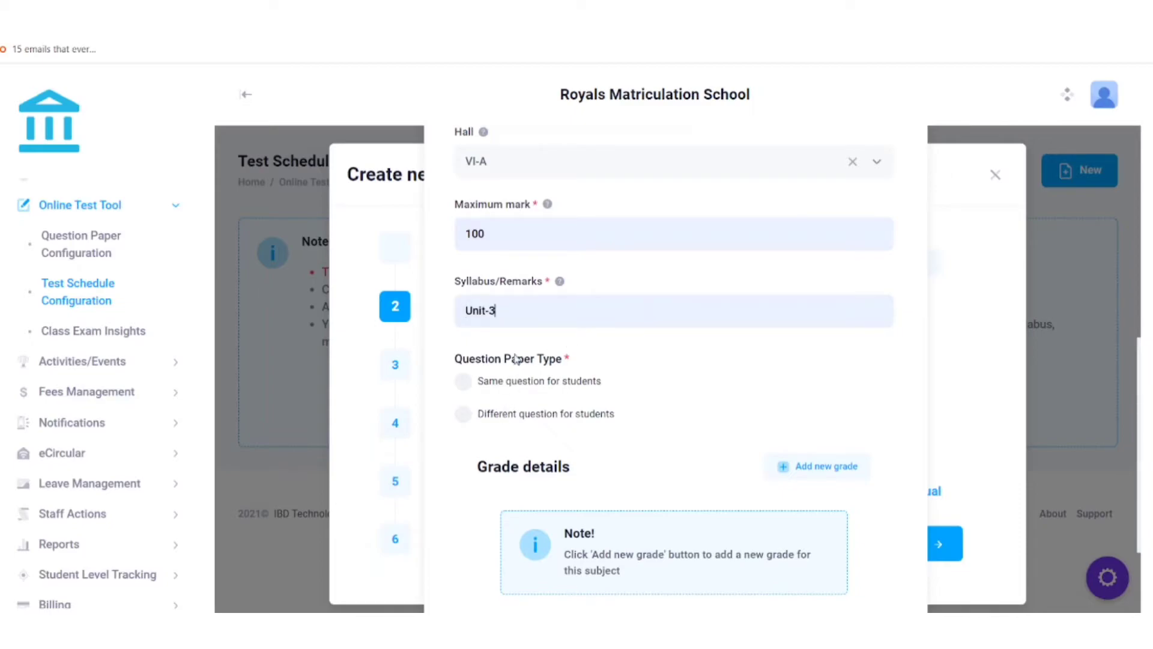
- Set the question paper type to the same question for students and choose Prelims_paper1 as the question paper
scroll(515, 359, down, 1)
scroll(484, 334, down, 1)
scroll(476, 330, up, 1)
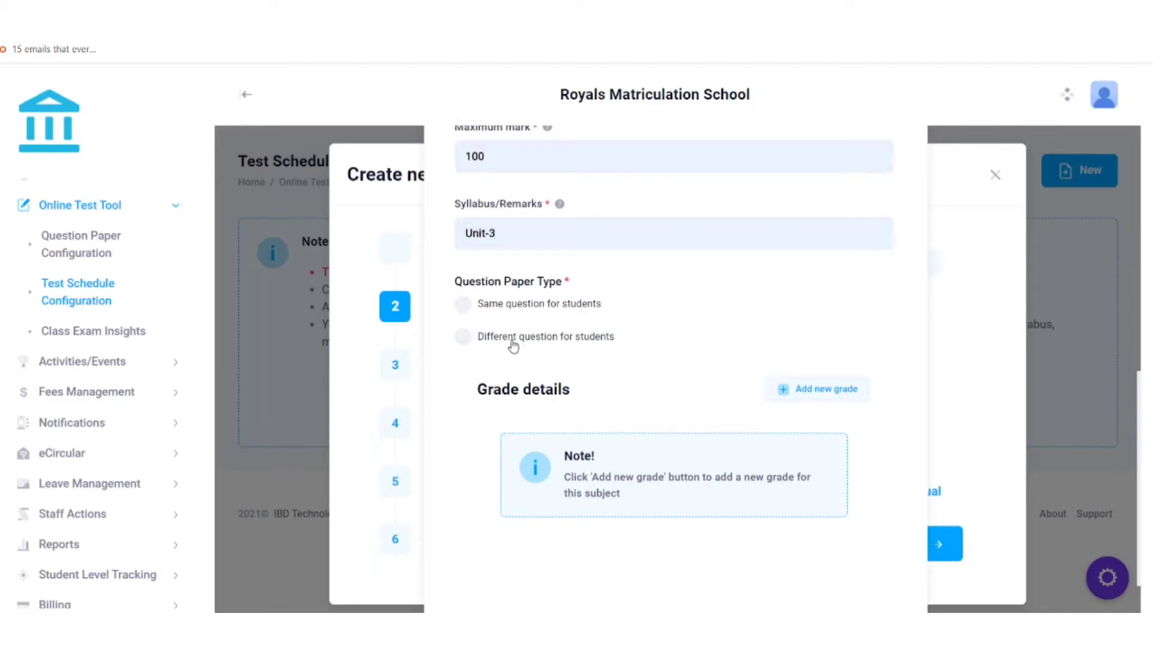
click(464, 307)
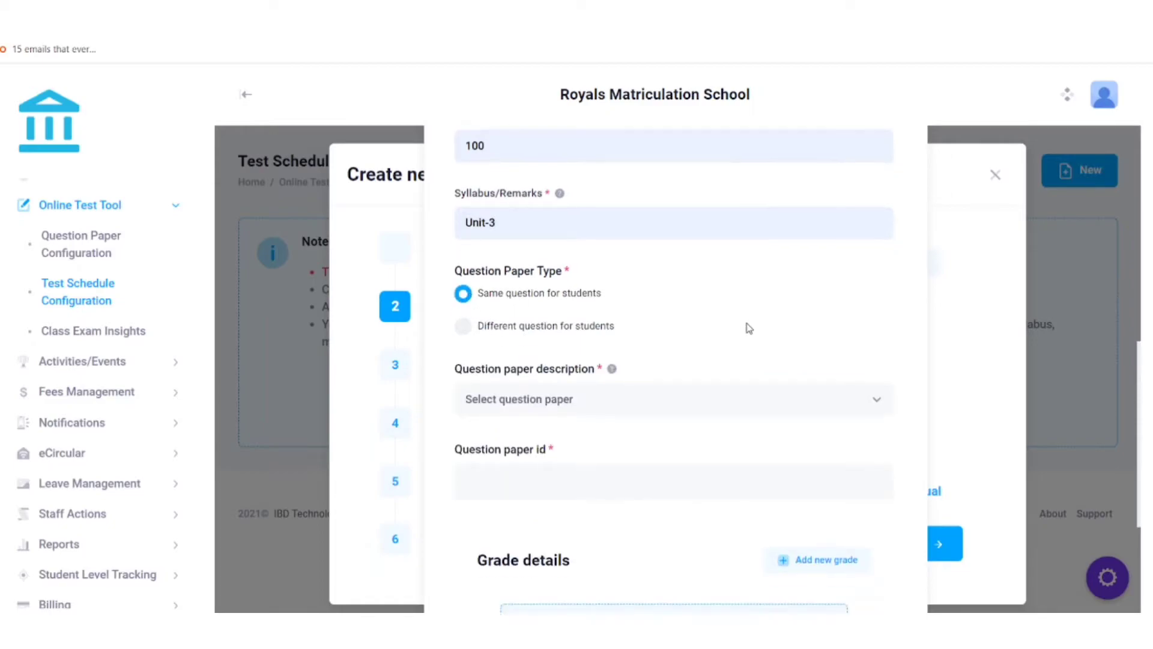
scroll(747, 327, down, 2)
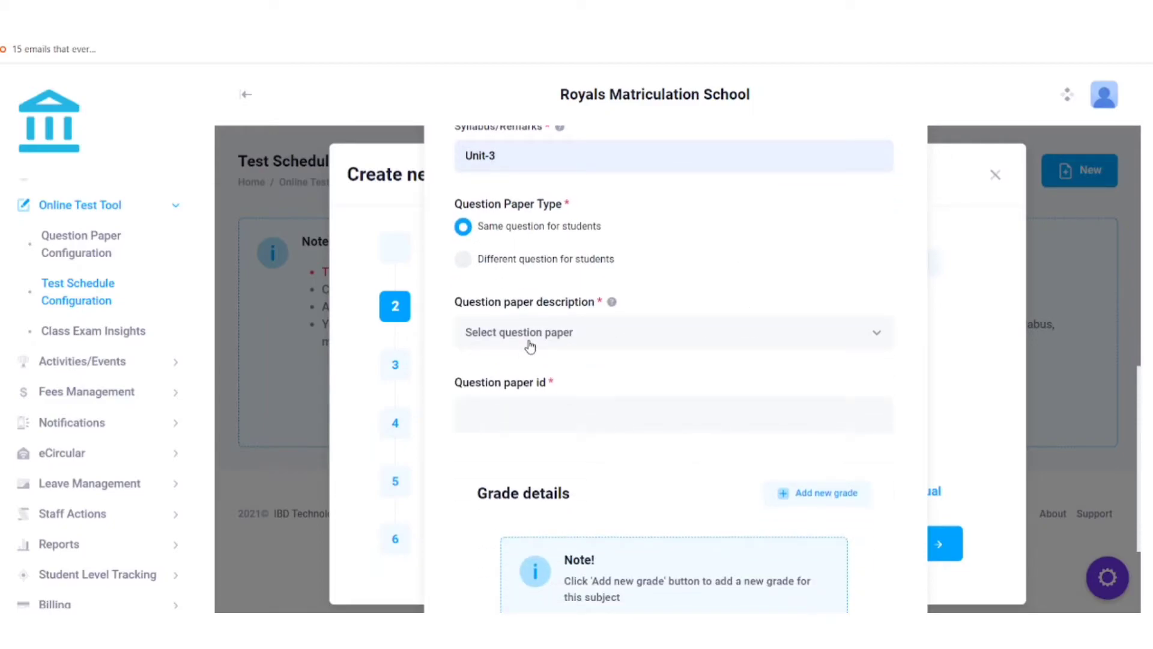
click(528, 341)
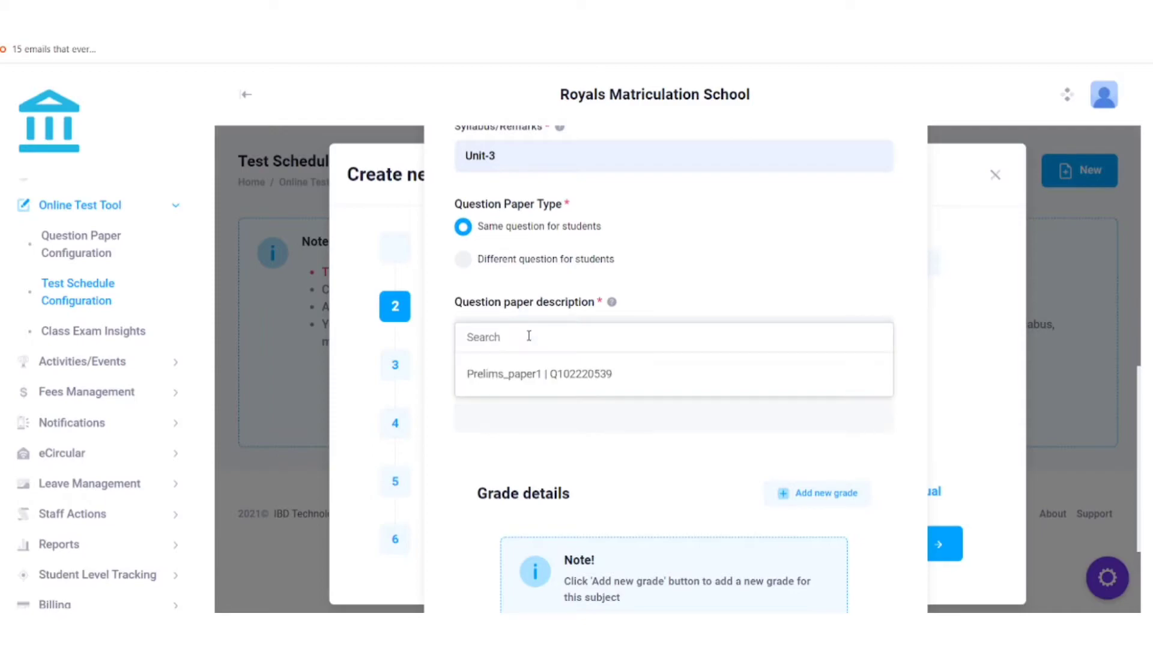
click(532, 375)
scroll(594, 360, down, 3)
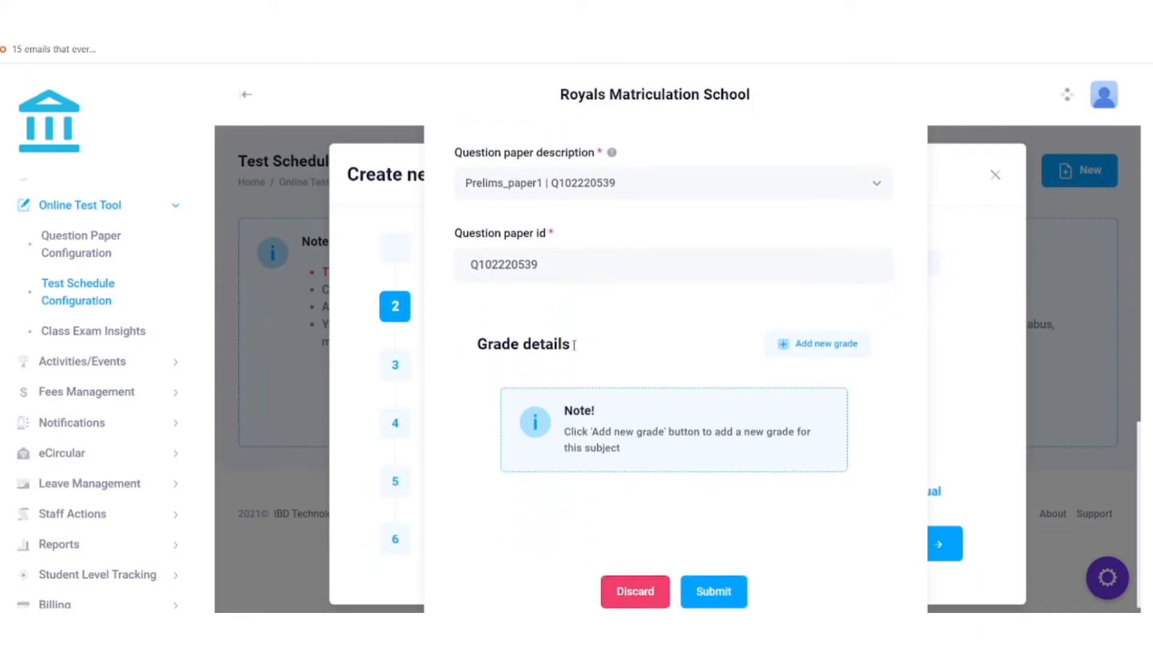
- Add grade A to the Mathematics exam for marks from 70 to 100
scroll(574, 345, down, 1)
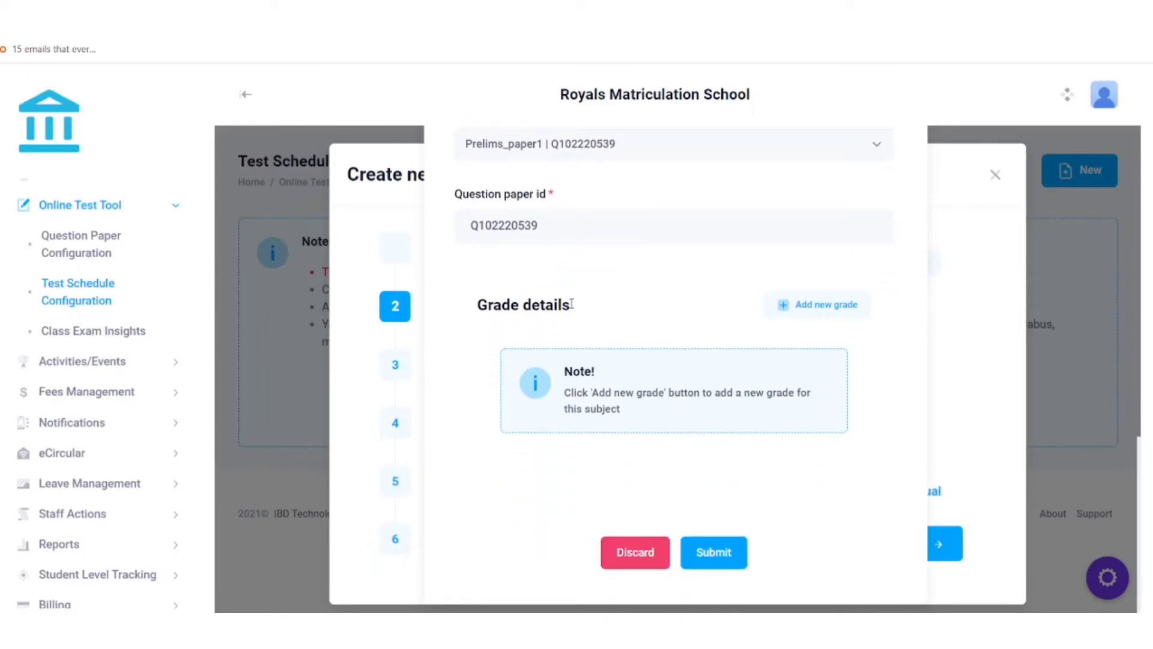
click(780, 317)
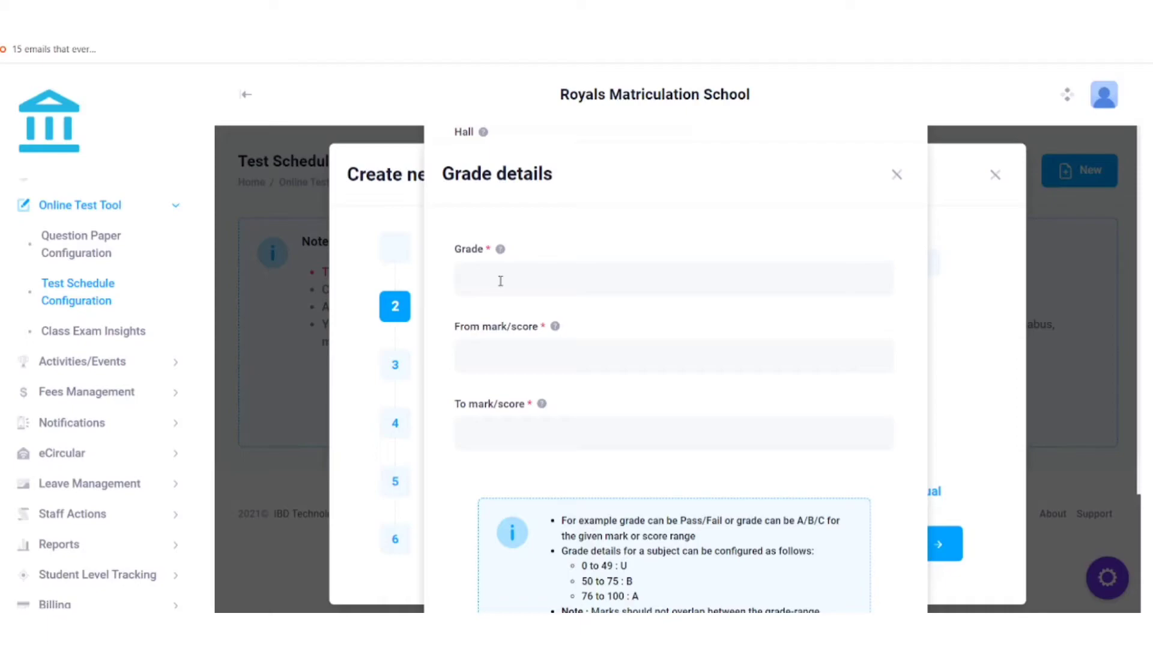
click(501, 280)
text(A)
text(70)
click(507, 444)
text(100)
scroll(550, 417, down, 3)
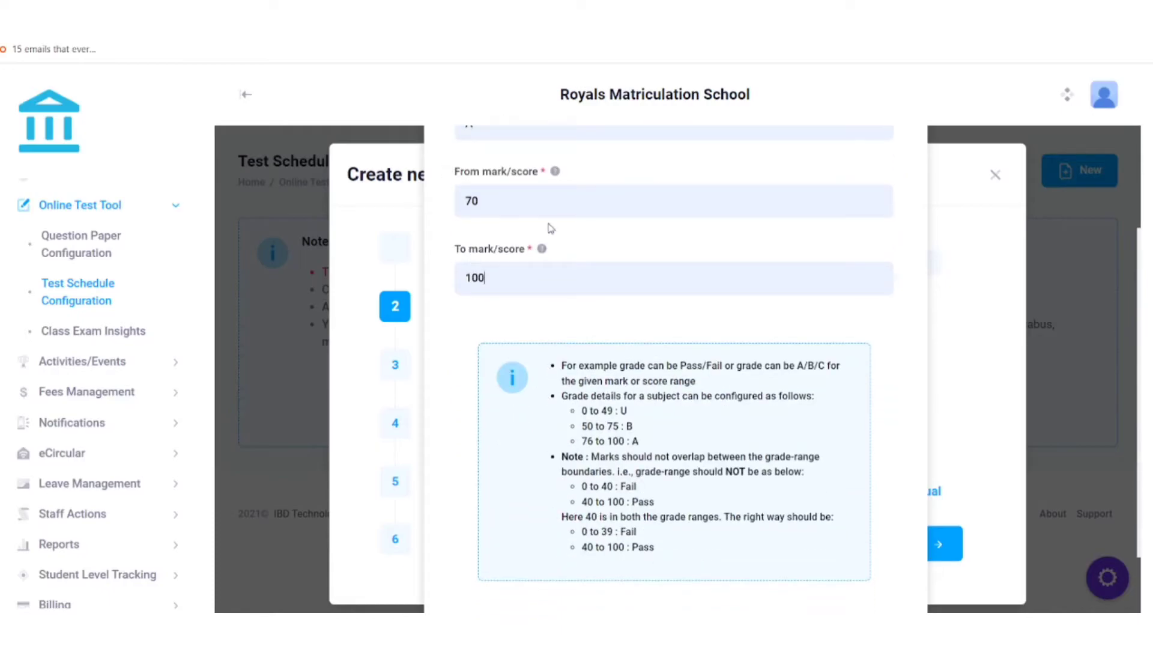
scroll(661, 420, down, 2)
click(713, 553)
- Add grade B to the Mathematics exam for marks from 40 to 69
scroll(598, 362, down, 3)
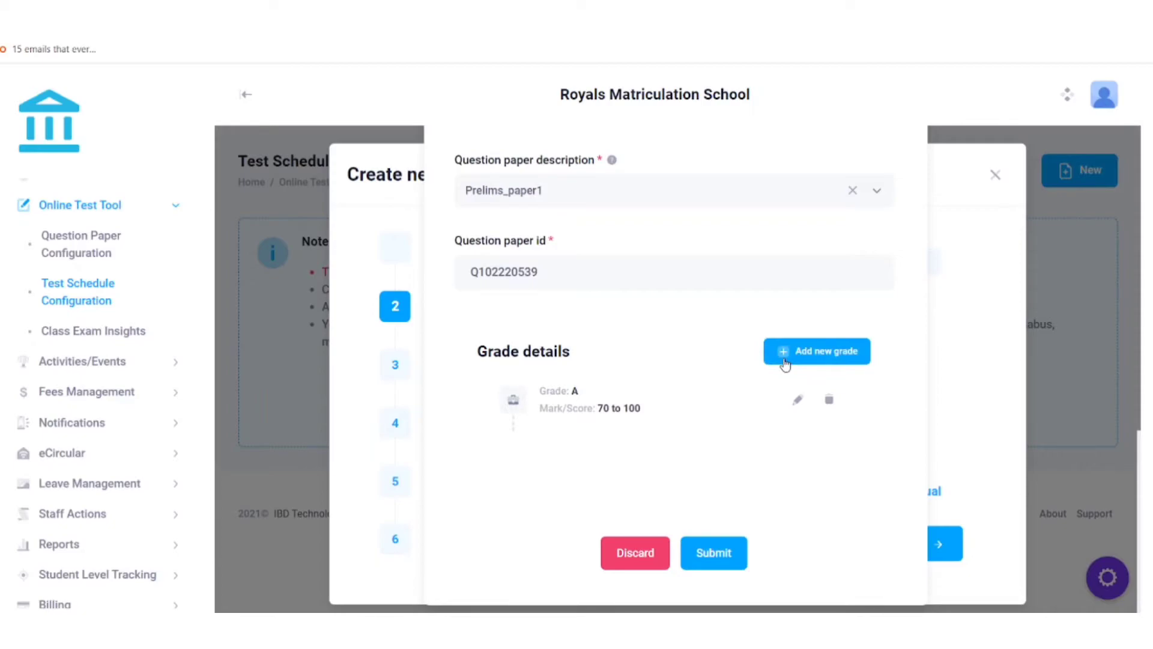
click(785, 358)
text(B)
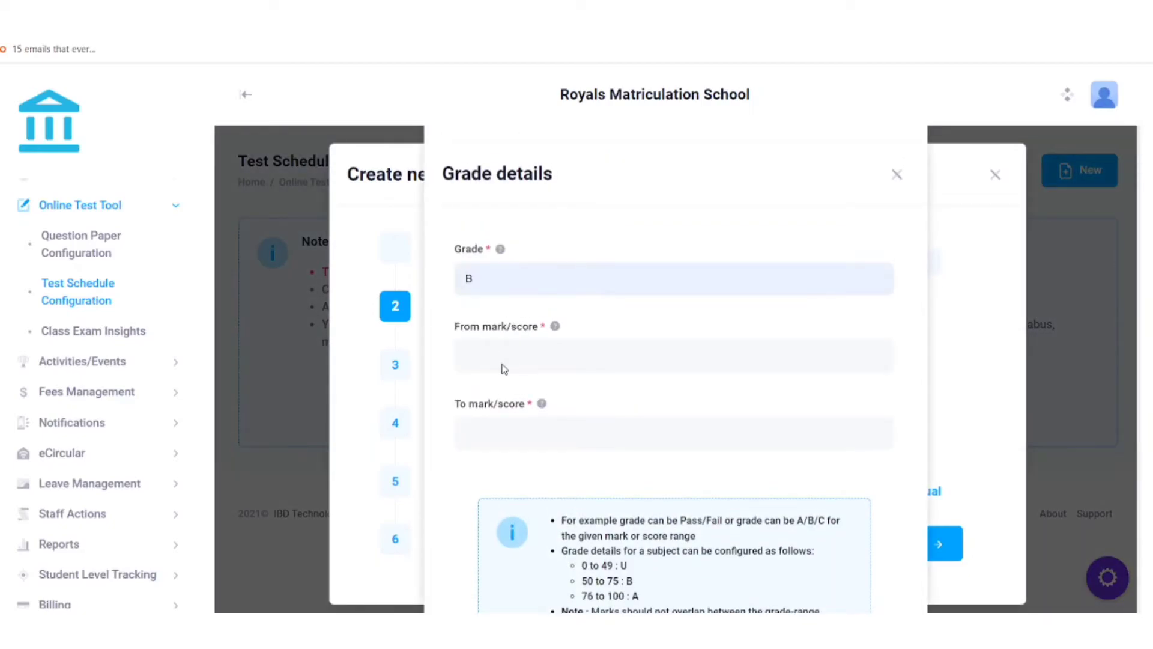
click(511, 363)
text(40 to 69)
scroll(646, 493, down, 5)
click(713, 551)
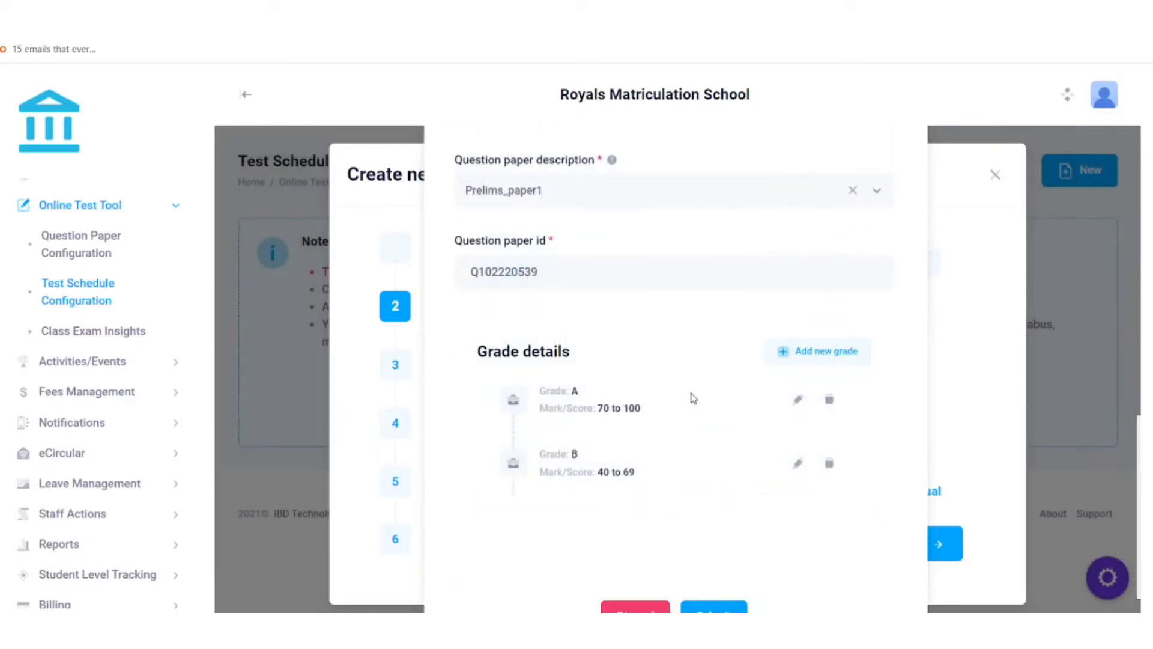
- Add grade C to the Mathematics exam for marks from 0 to 39
scroll(691, 403, down, 1)
drag(596, 408, 661, 414)
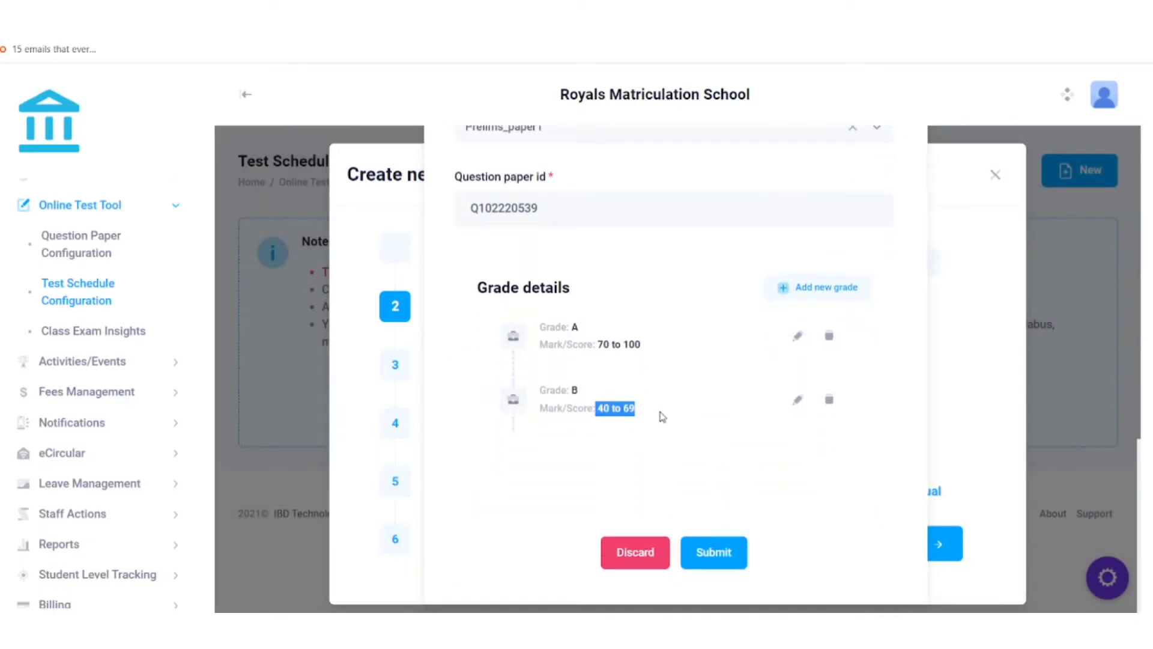
click(636, 415)
drag(627, 403, 640, 406)
click(808, 290)
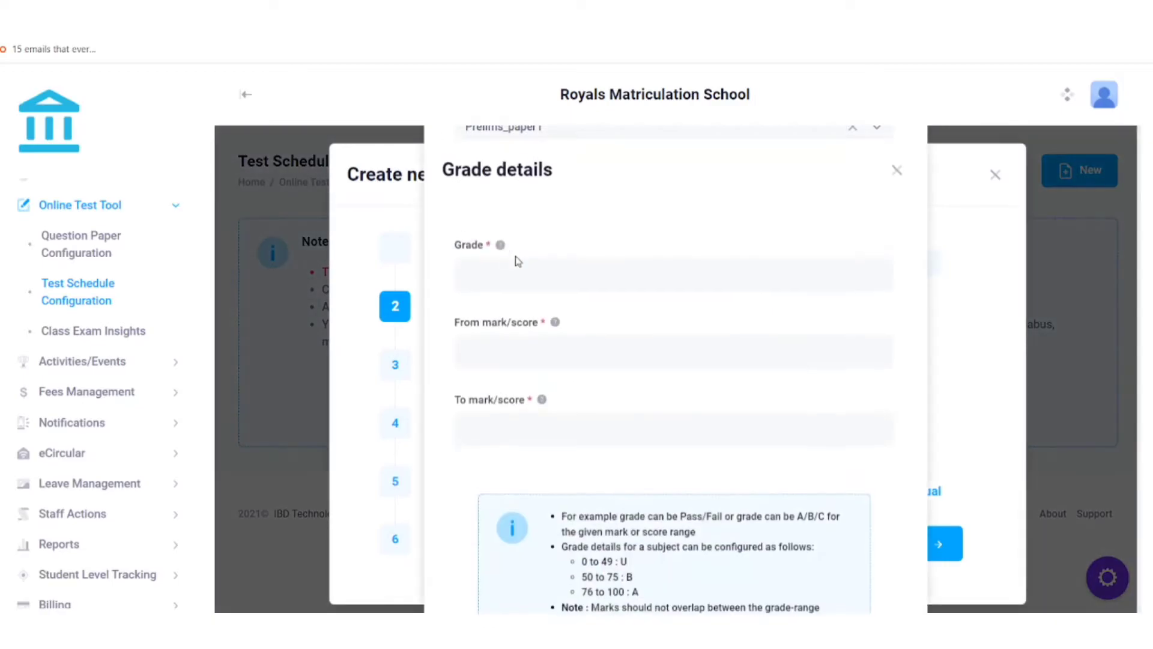
text(C)
click(524, 351)
text(0)
click(517, 431)
text(39)
scroll(517, 470, down, 5)
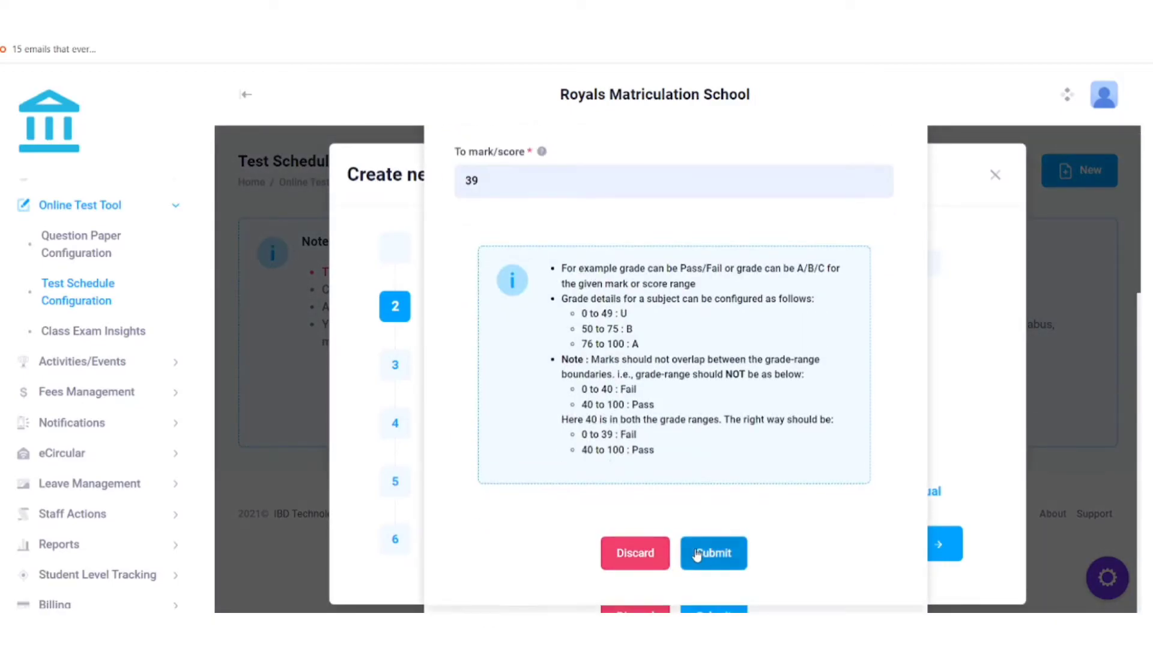
click(713, 551)
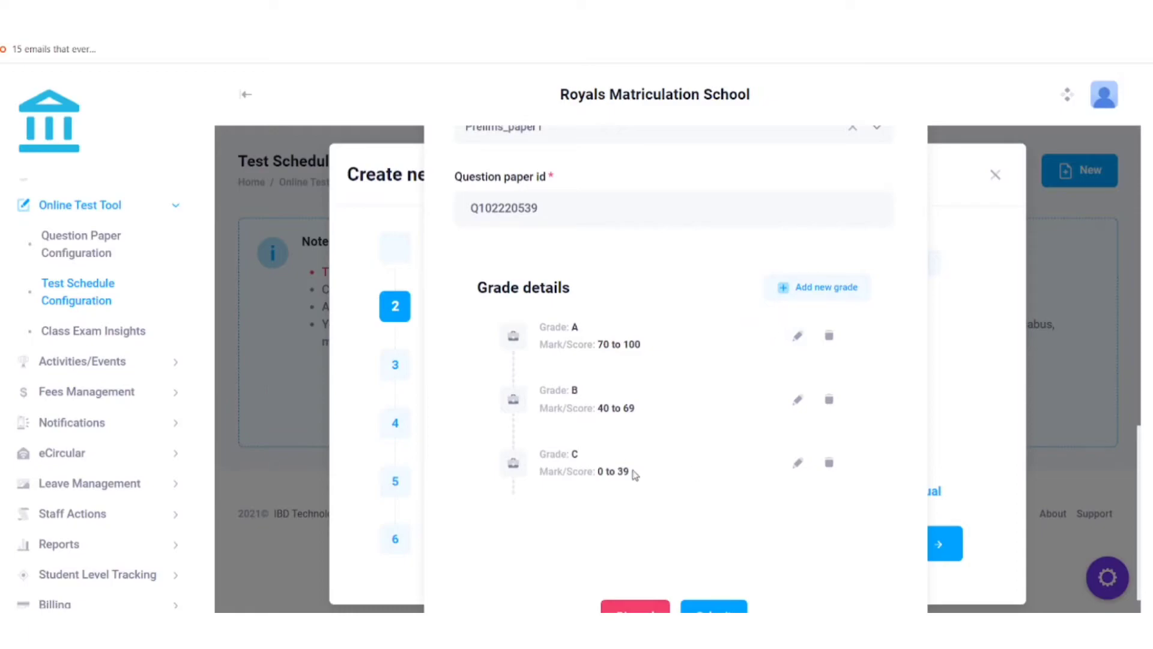
- Submit the Mathematics subject schedule, check its details, and continue to the notification stage
scroll(691, 376, down, 1)
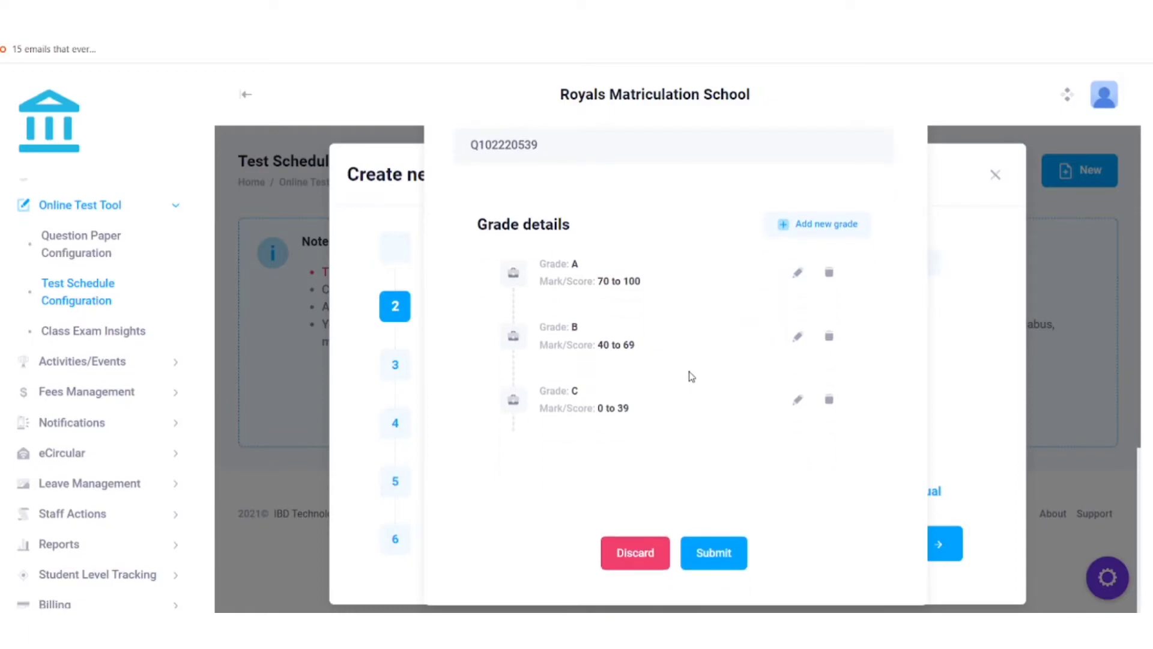
click(713, 552)
scroll(623, 323, down, 6)
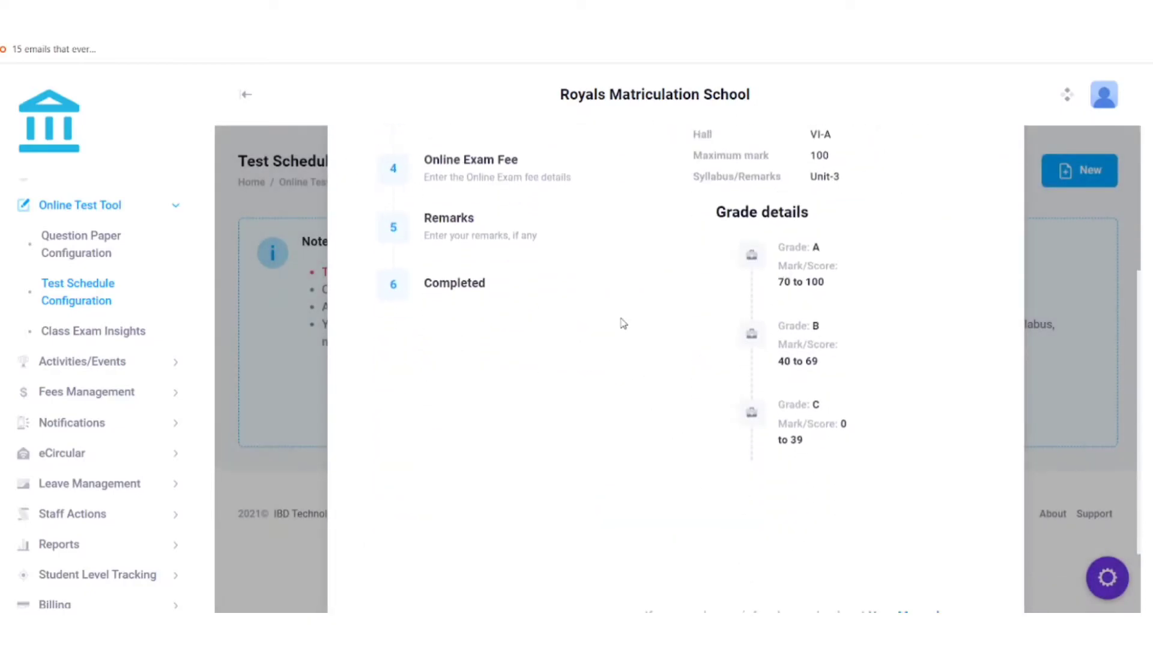
scroll(623, 323, up, 5)
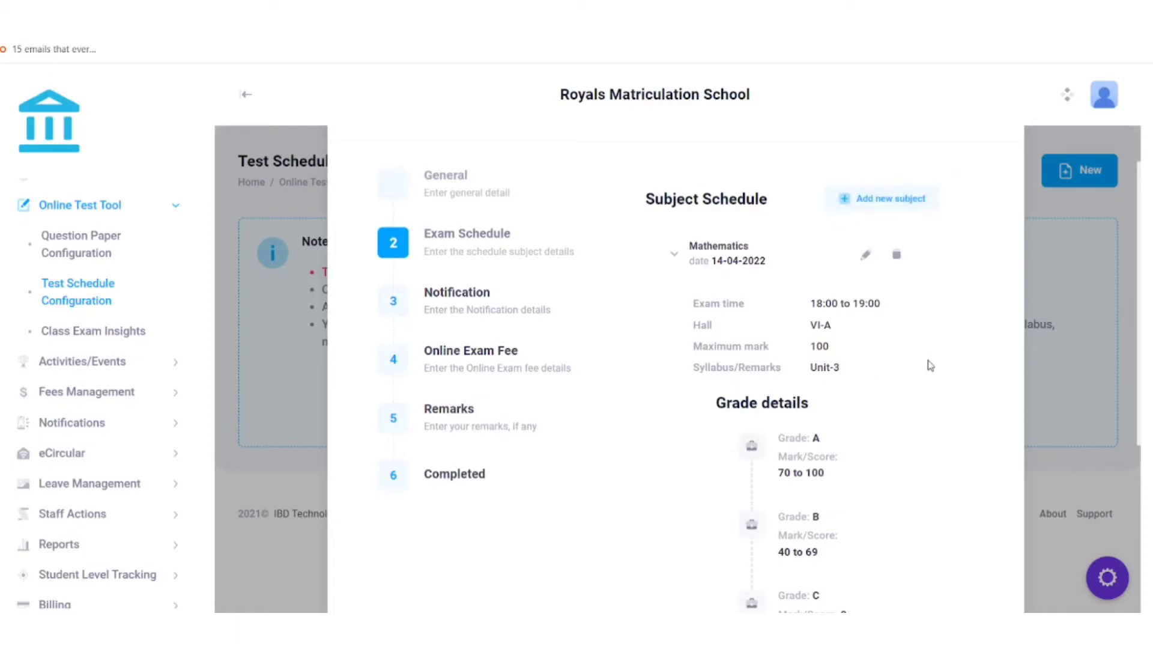
scroll(798, 319, down, 5)
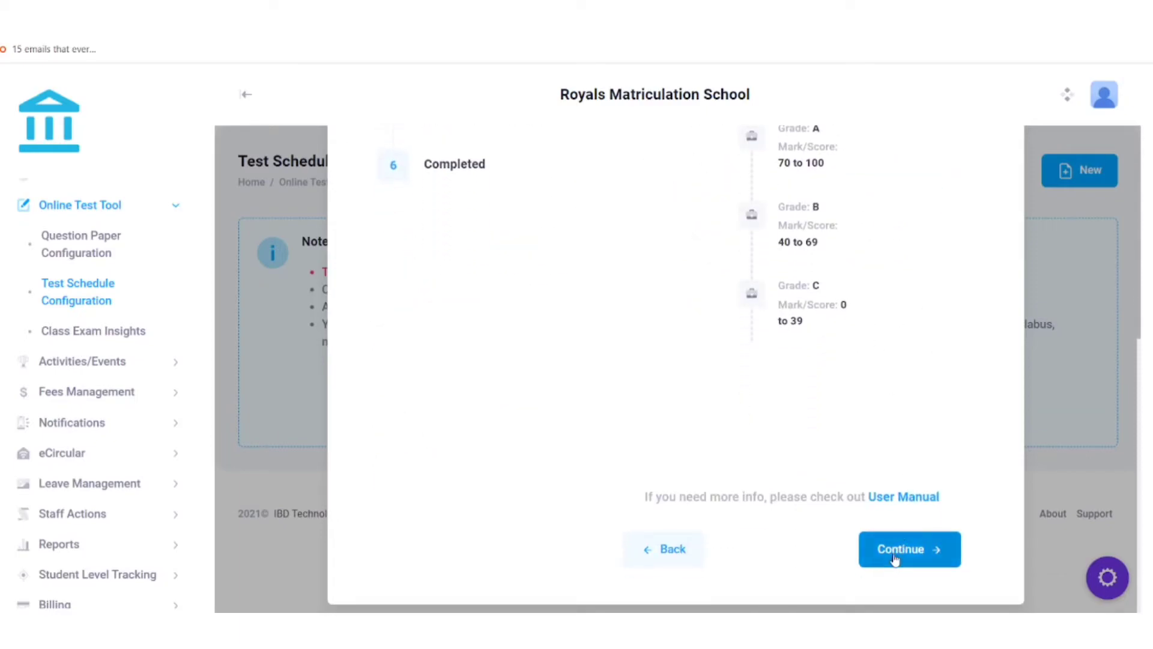
click(894, 556)
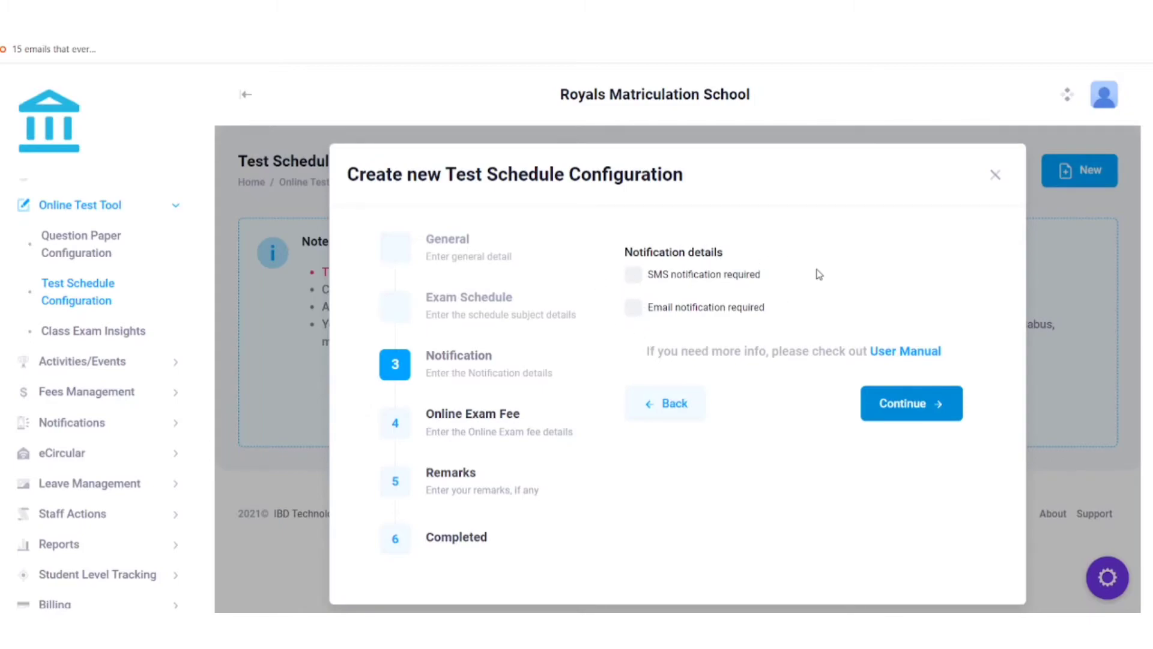
- Submit the test schedule with the remarks "Prelims Exam", leaving SMS and email notifications and the exam fee unset
click(875, 401)
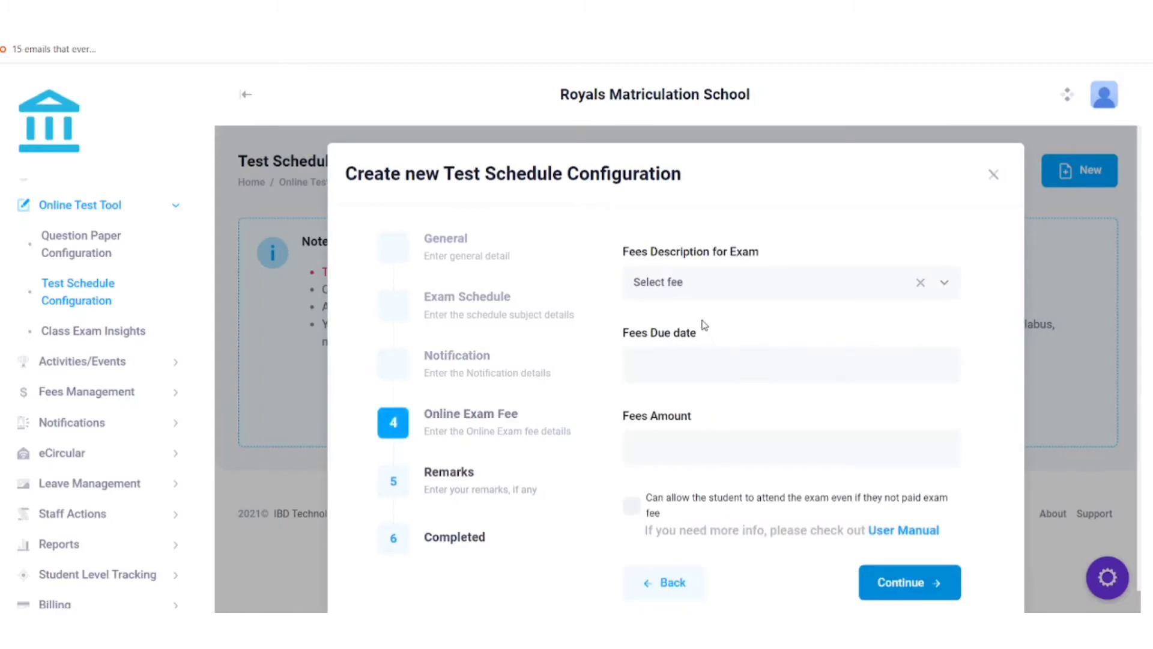
scroll(704, 325, down, 1)
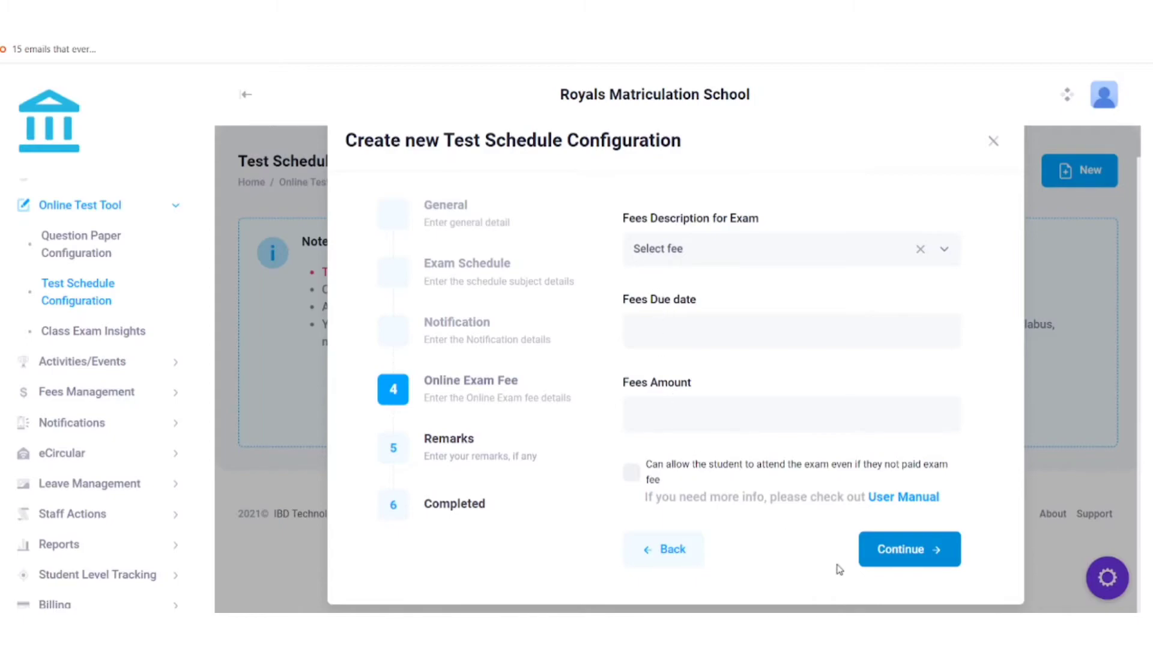
click(896, 550)
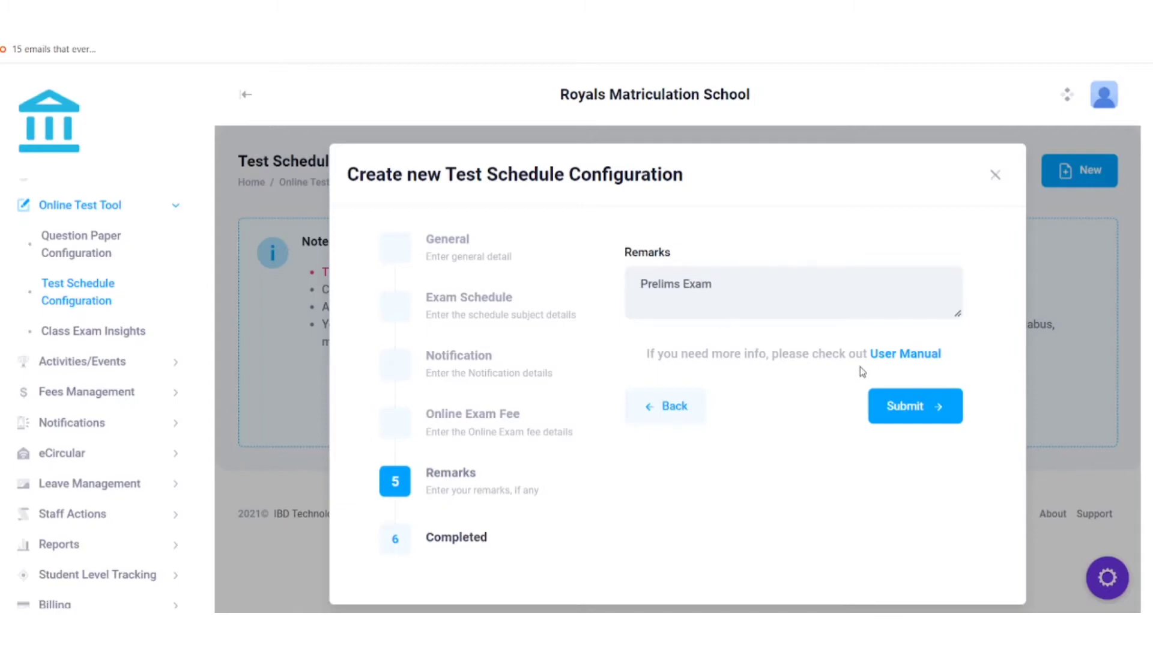
click(880, 411)
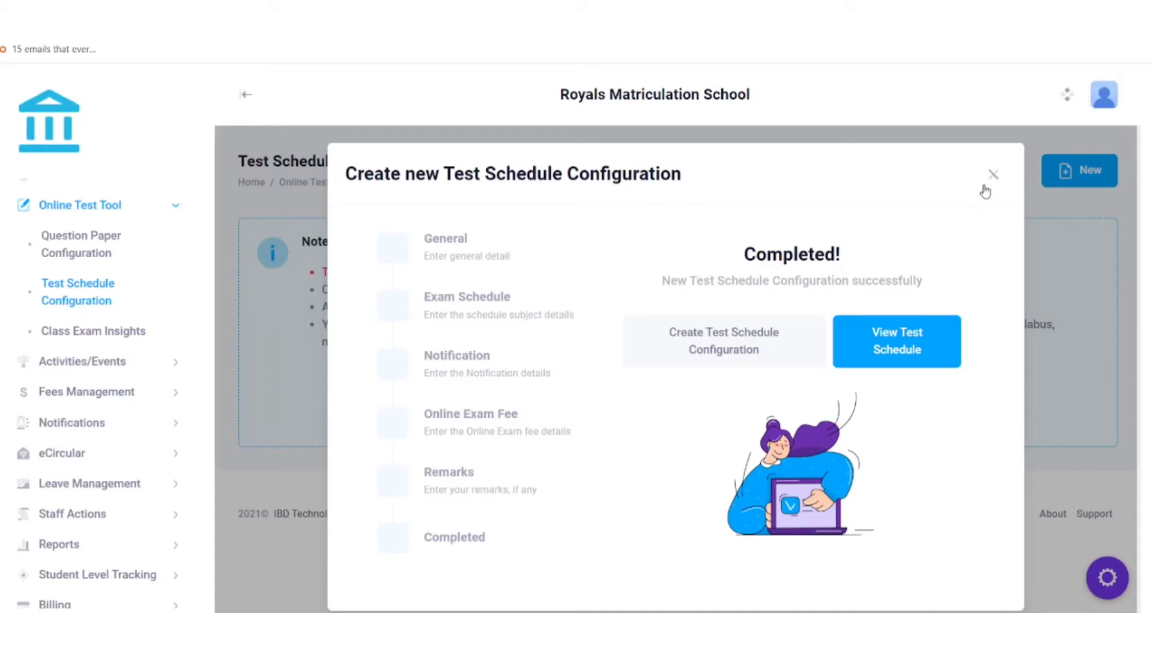
- Close the completed test schedule form and reload the Test Schedule Configuration records
click(986, 188)
click(95, 306)
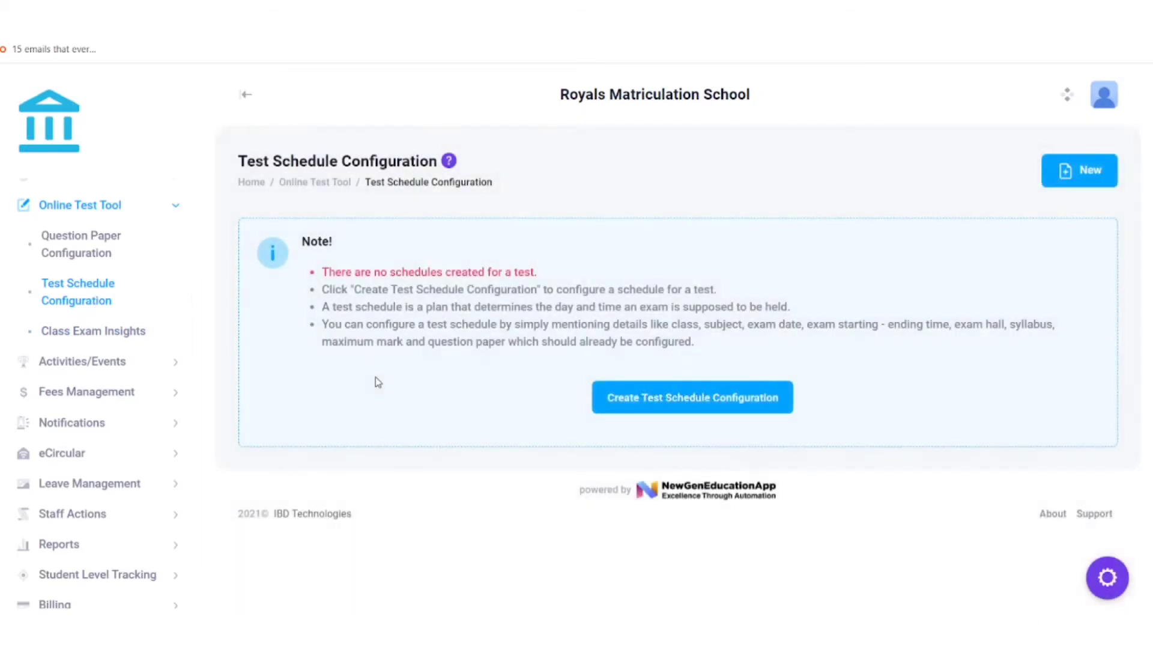
click(86, 294)
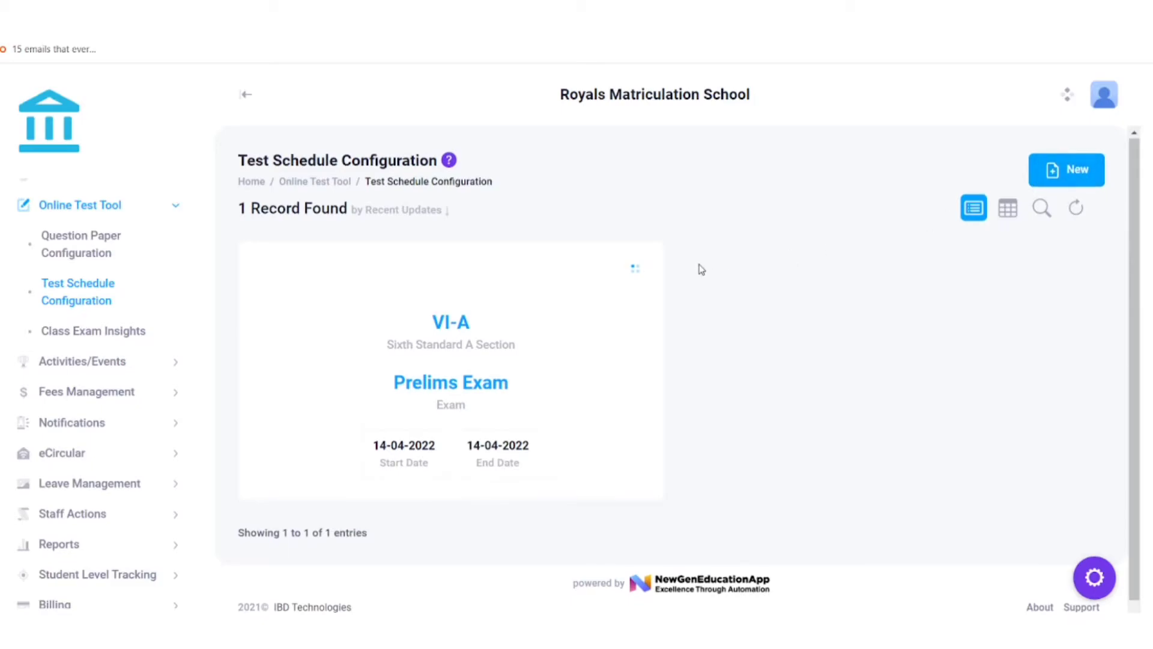
- View the Prelims Exam record for VI-A, examine its subject schedule and grade details, and close the record
scroll(618, 308, down, 1)
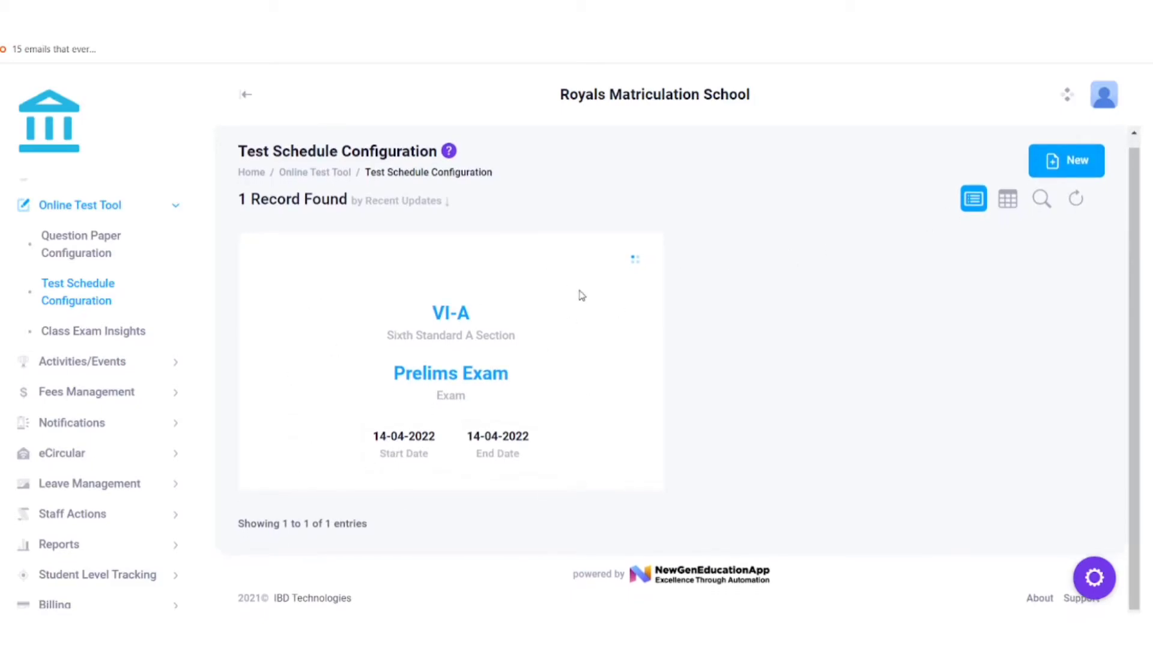
click(636, 265)
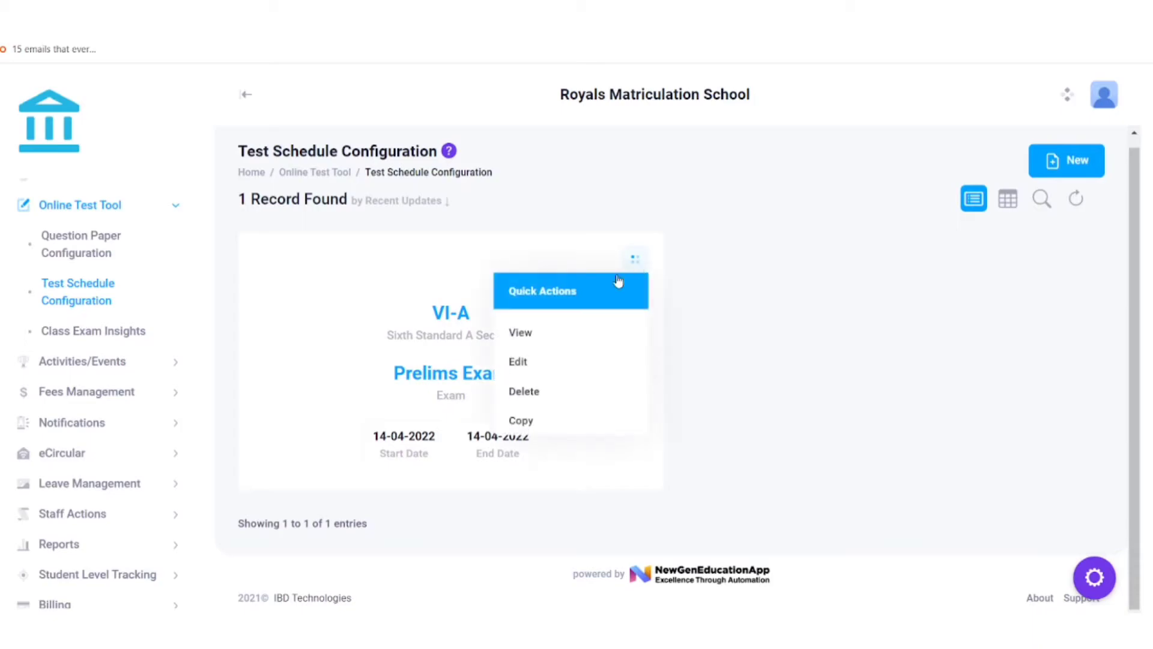
click(548, 329)
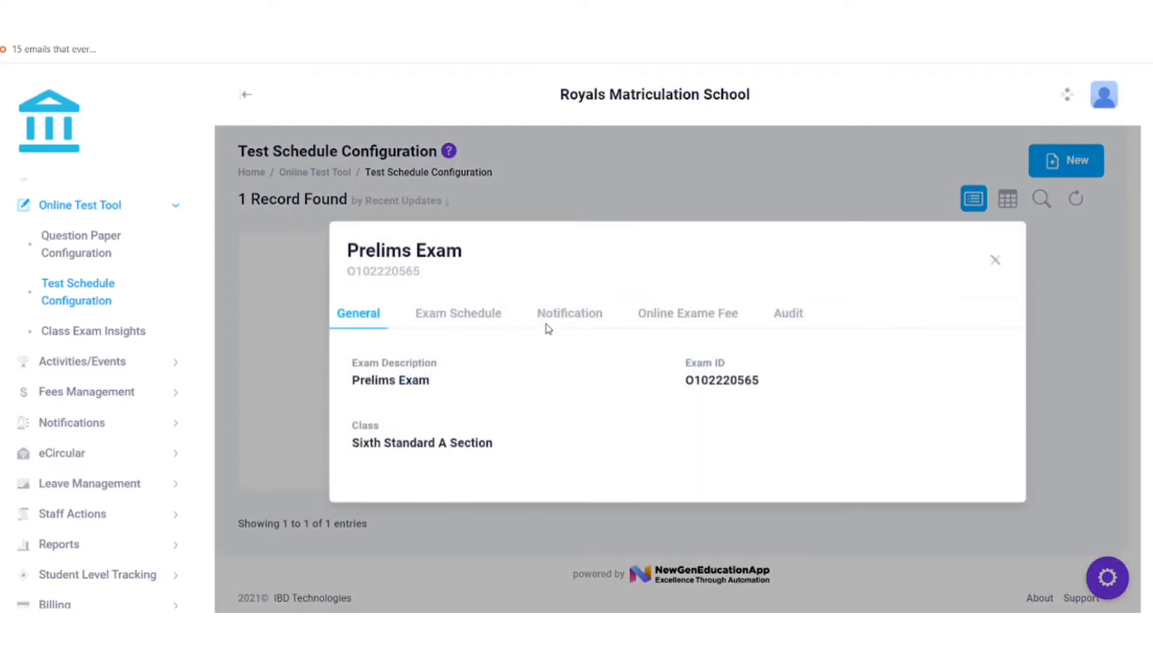
click(489, 330)
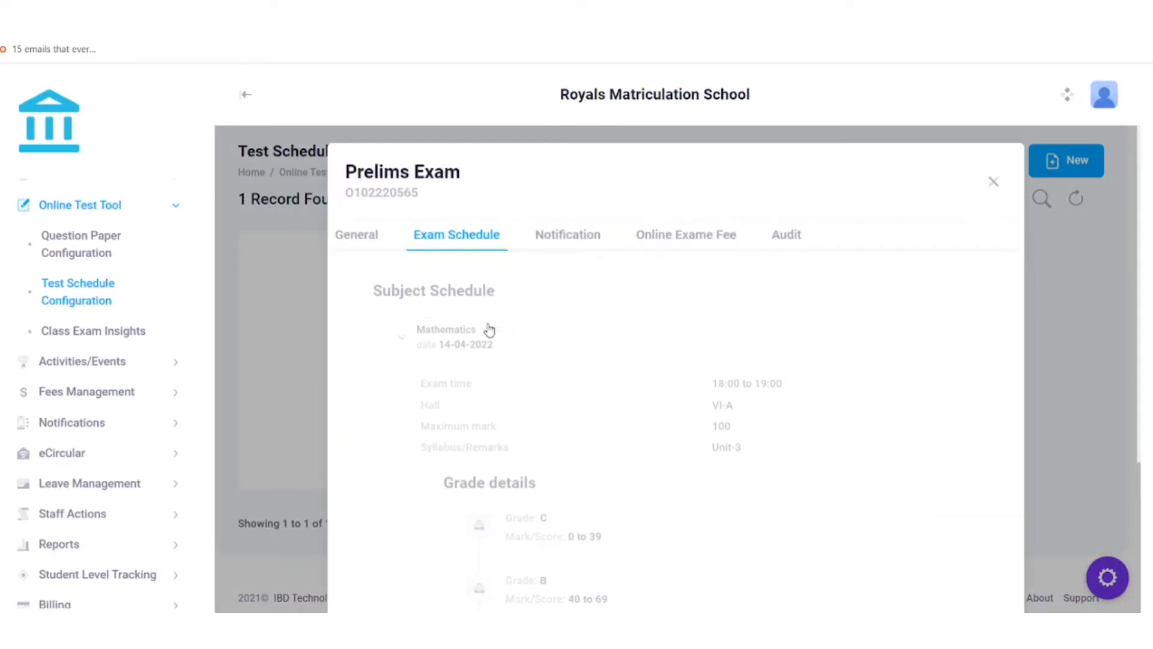
scroll(570, 328, down, 5)
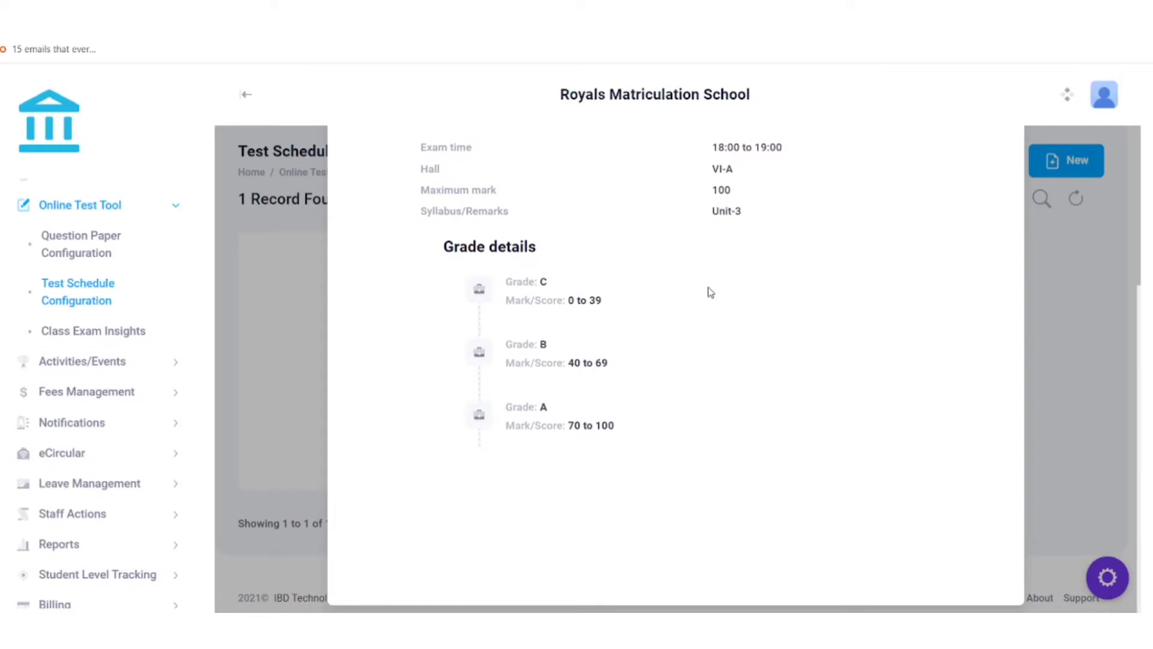
scroll(711, 297, up, 5)
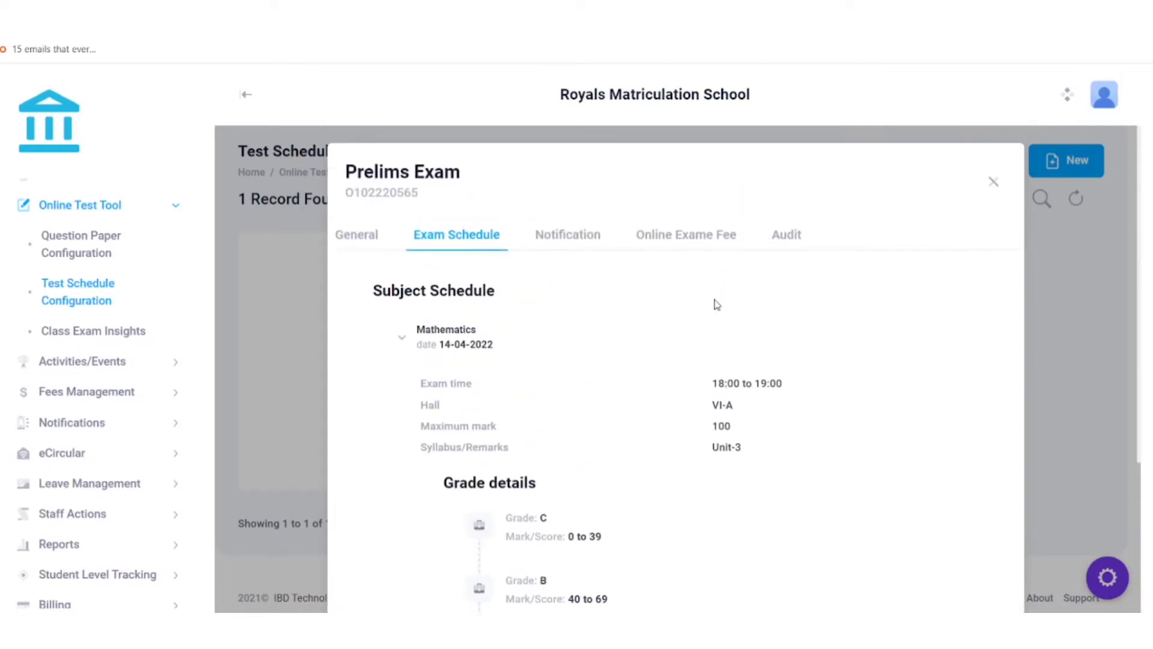
click(993, 182)
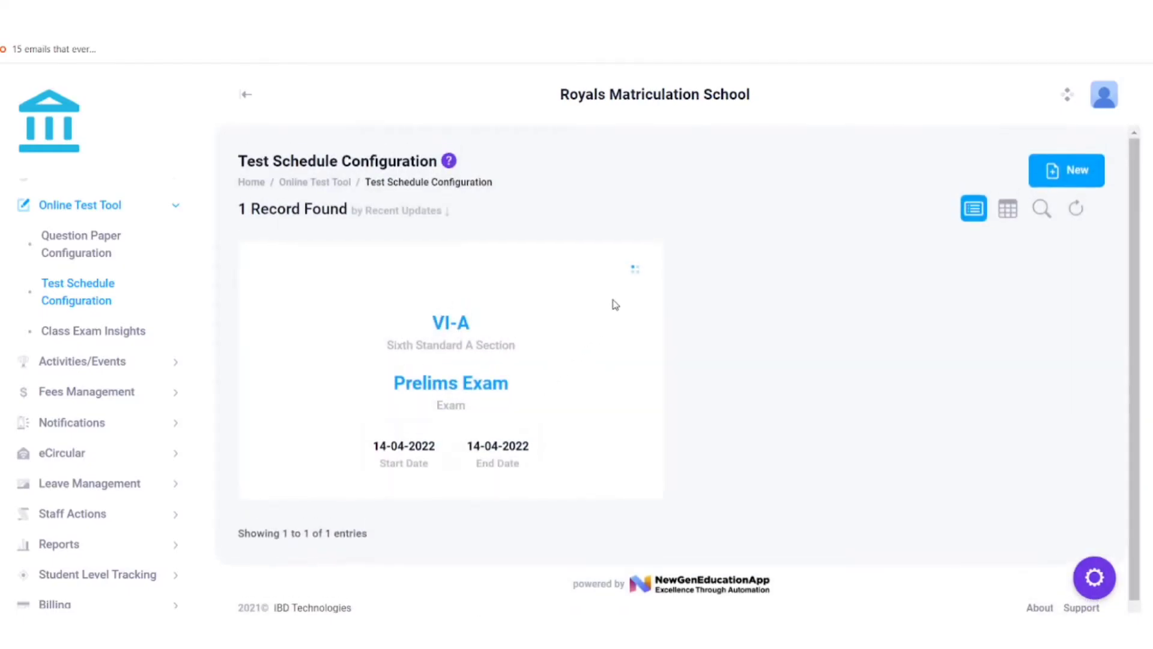
click(635, 269)
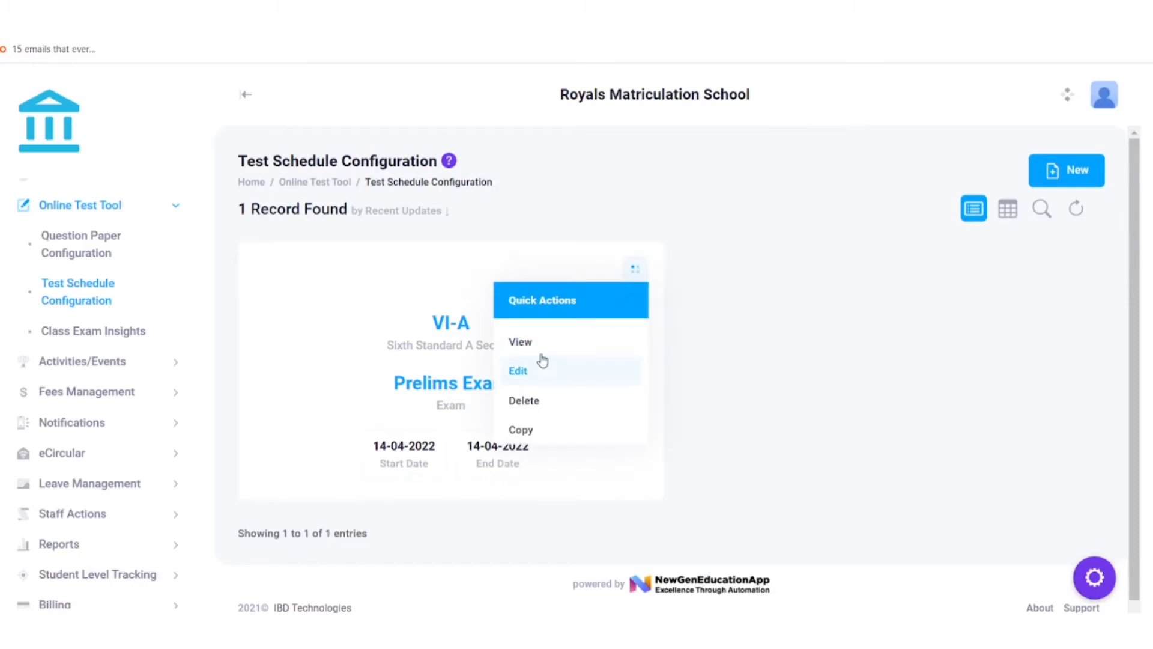
click(723, 370)
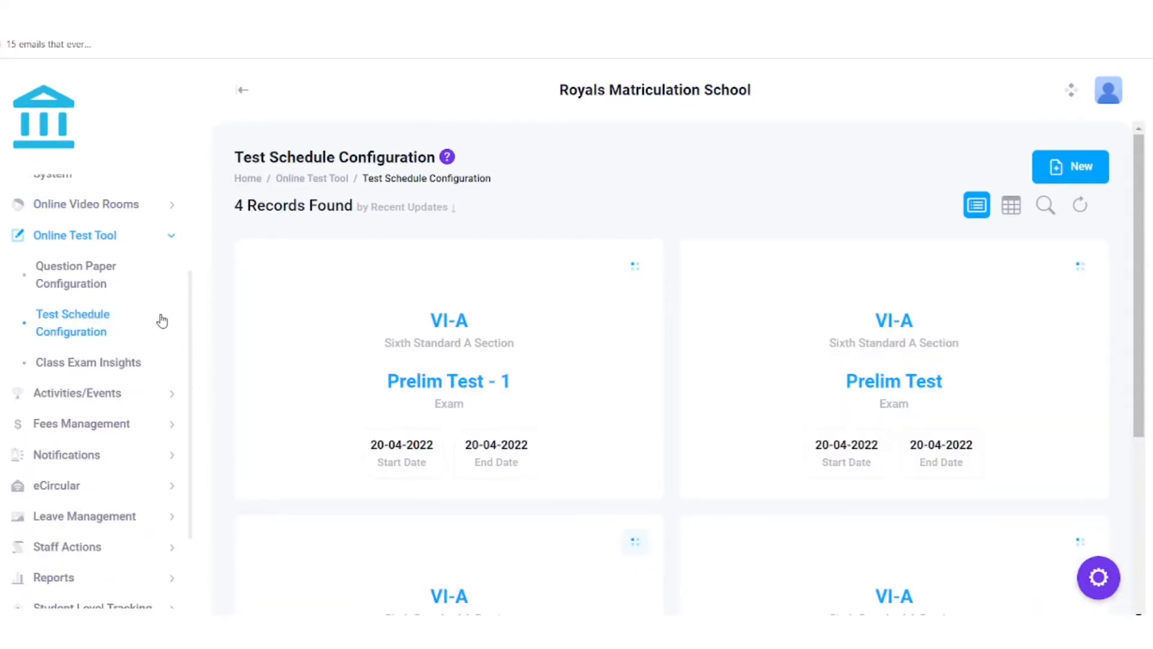
- Search the Class Exam Insights for class VI-A, Sixth Standard A Section
scroll(161, 318, down, 2)
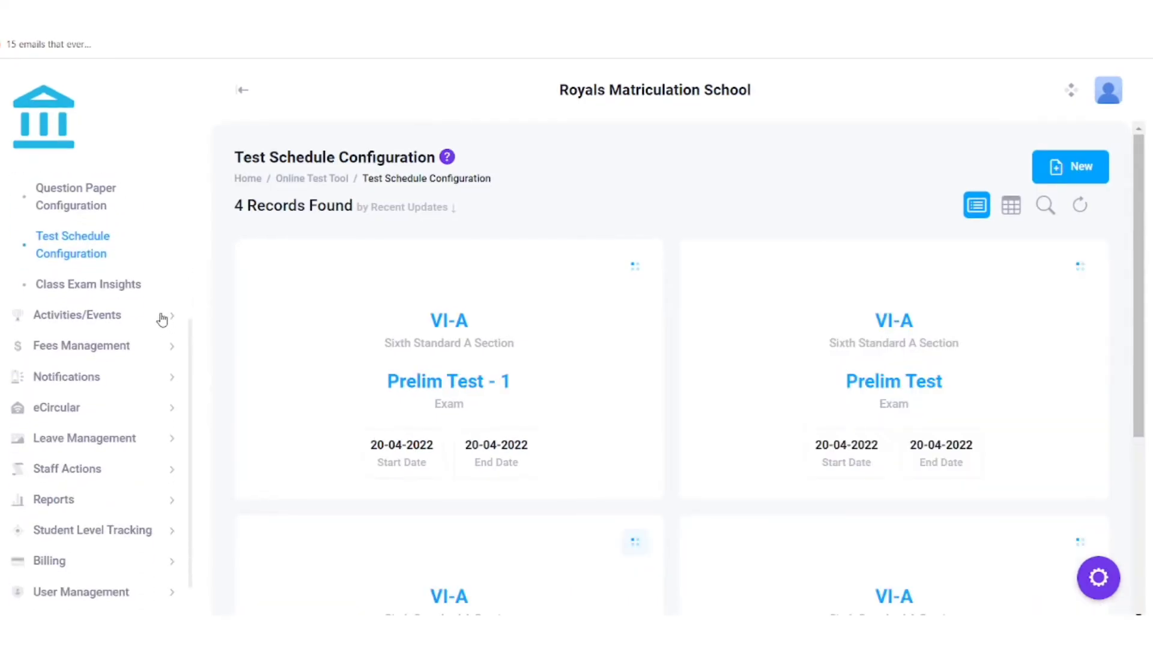
click(123, 288)
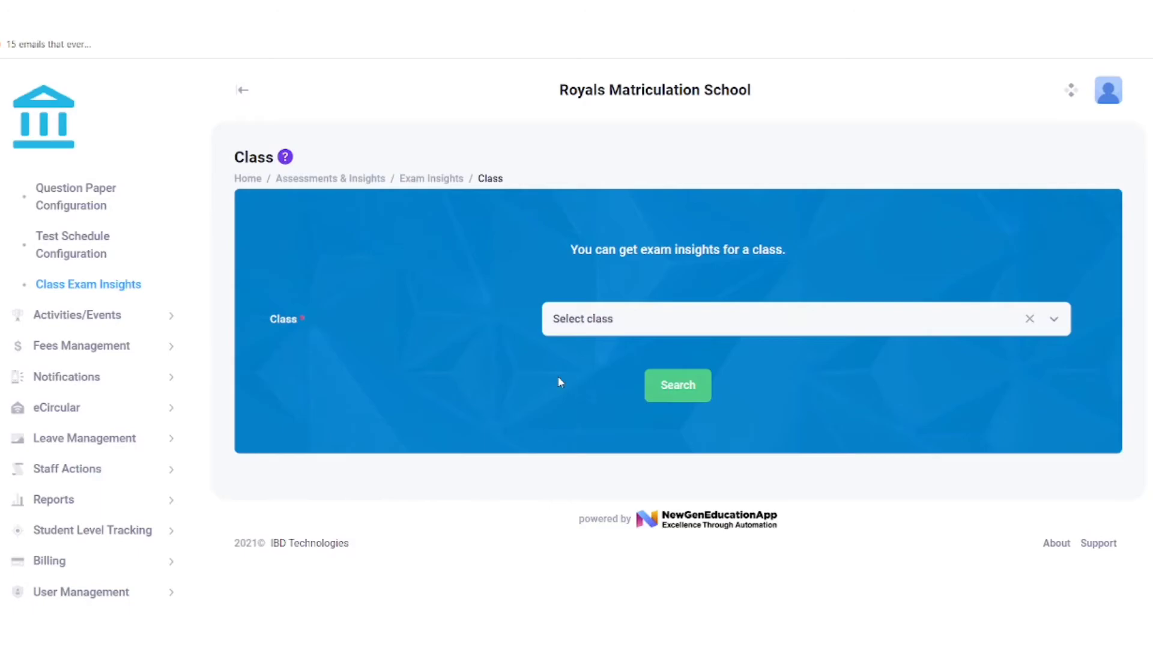
click(620, 322)
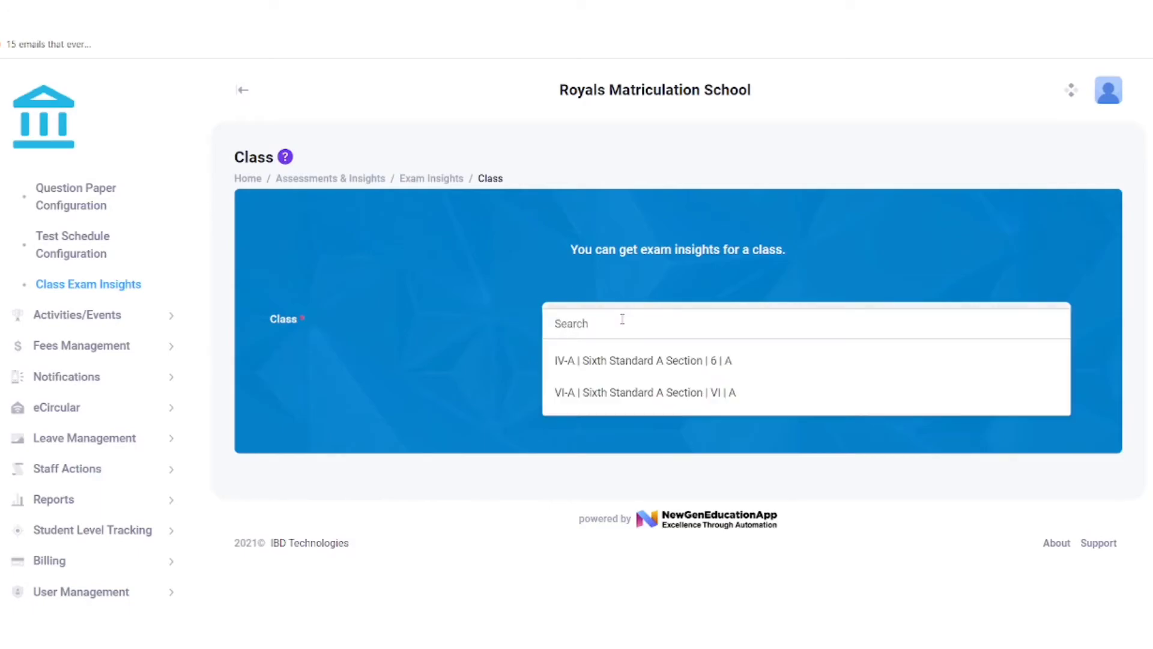
click(599, 401)
click(682, 390)
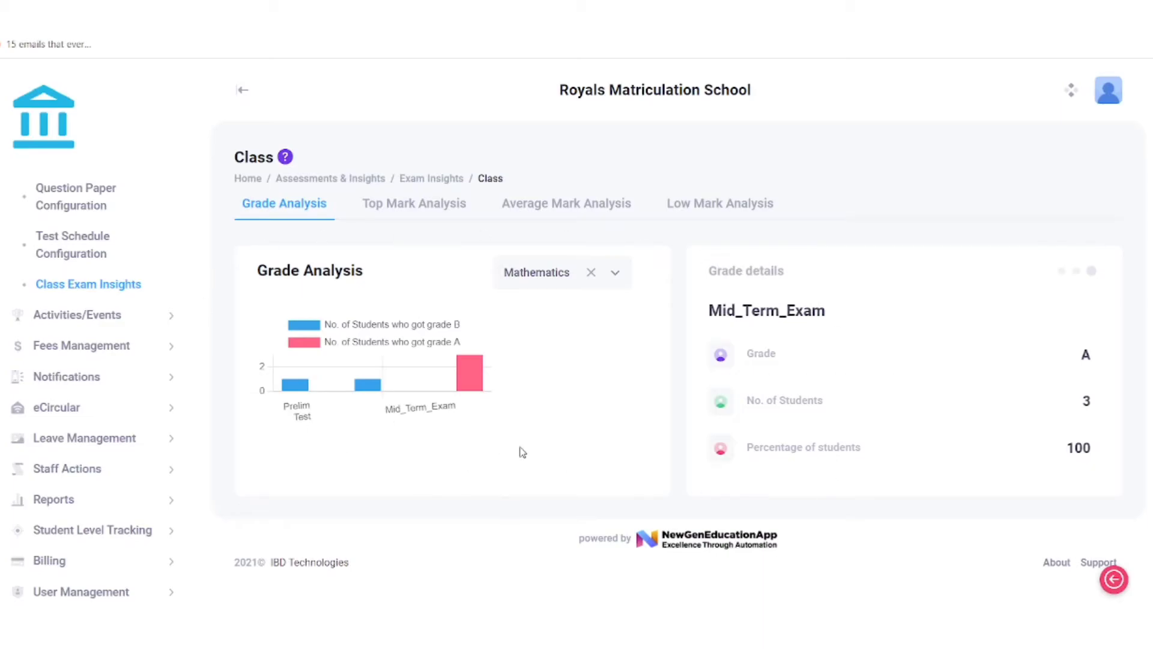
- Examine the English grade analysis, compare the top, average and low mark analyses, and return to the grade analysis
click(545, 276)
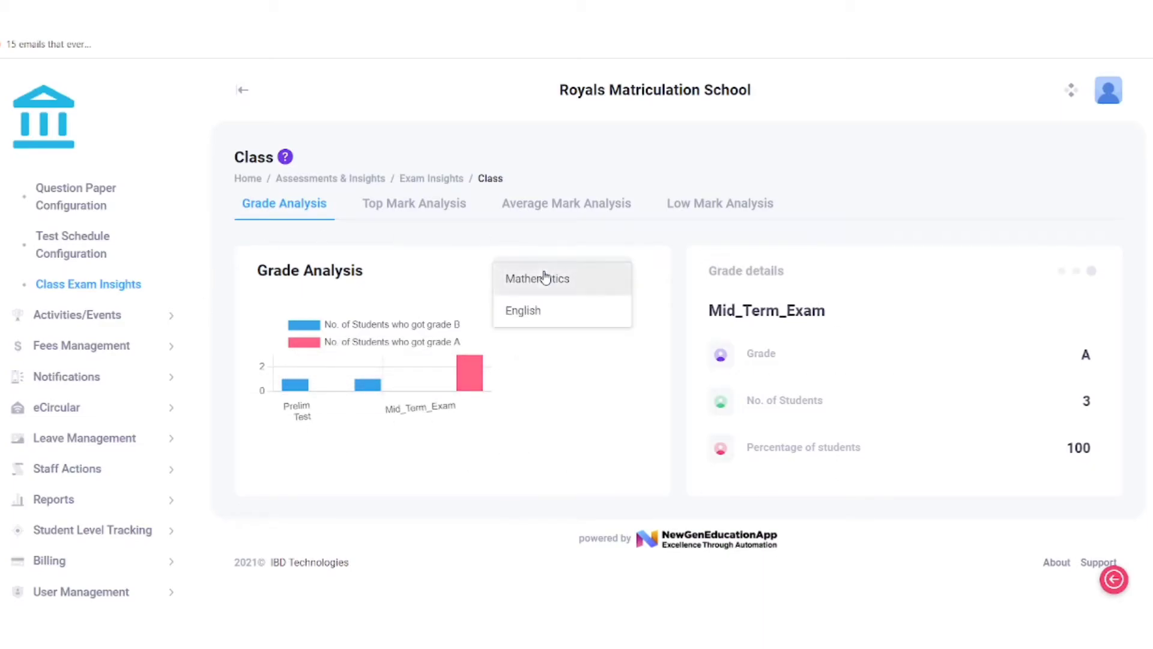
click(536, 319)
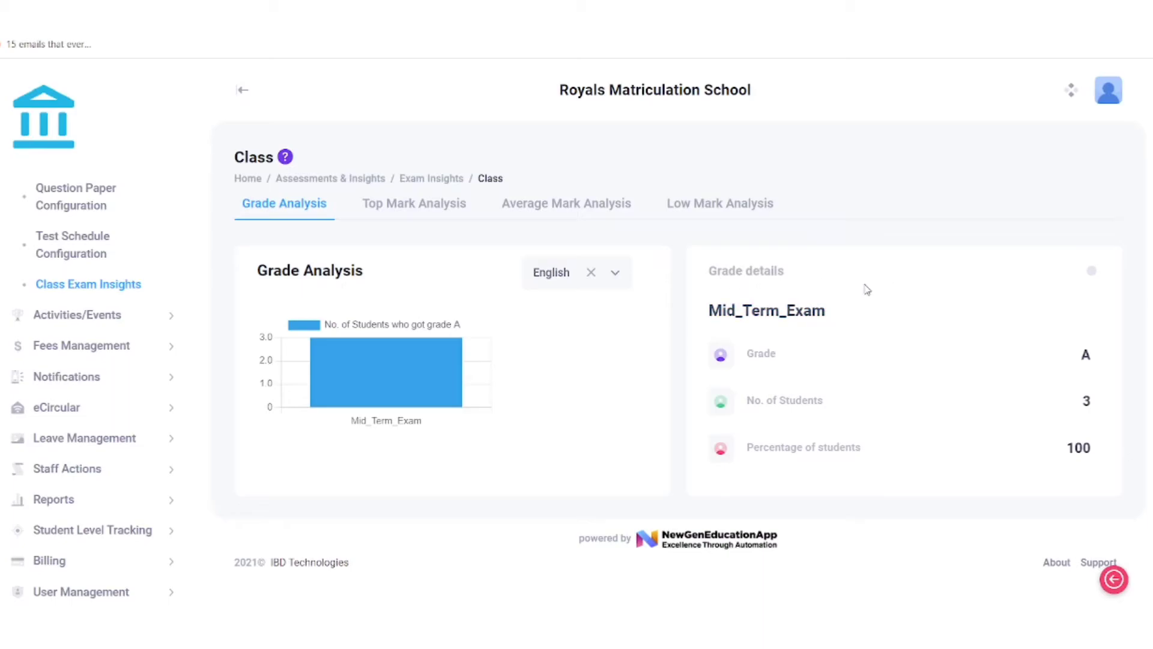
click(423, 211)
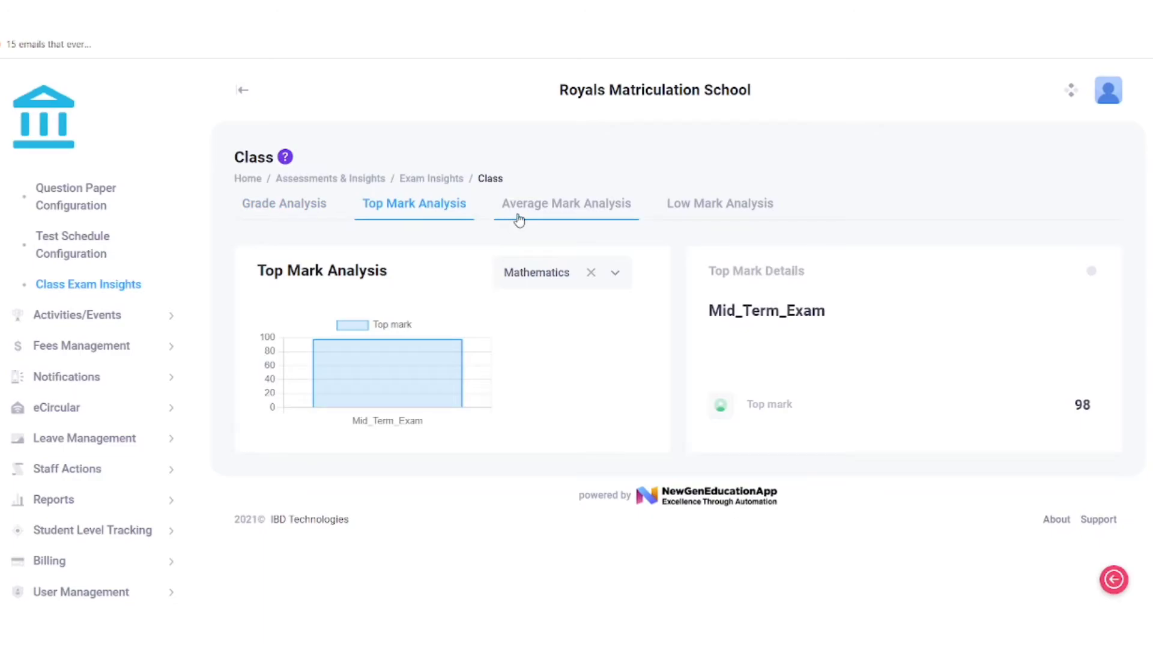
click(519, 219)
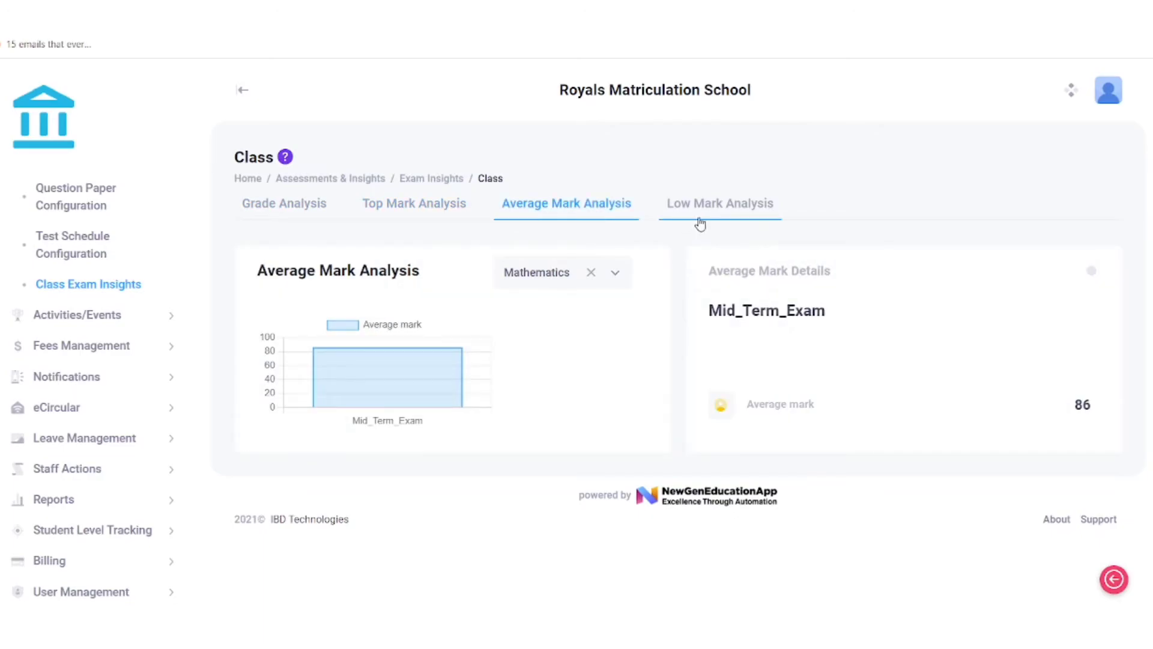
click(700, 224)
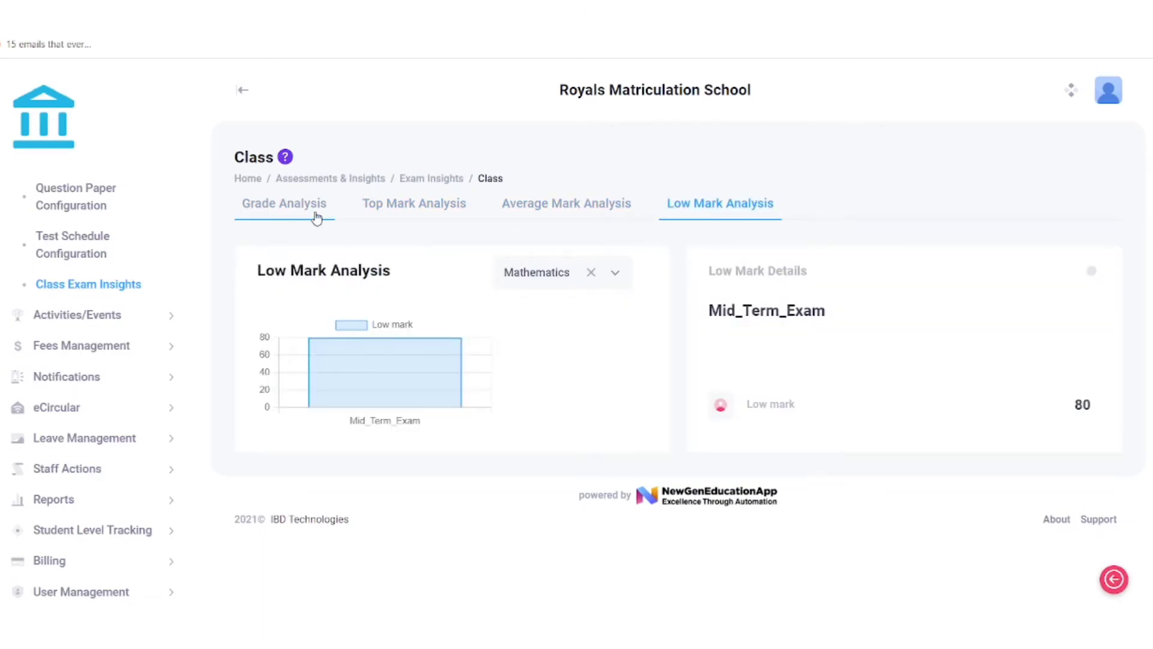
click(317, 218)
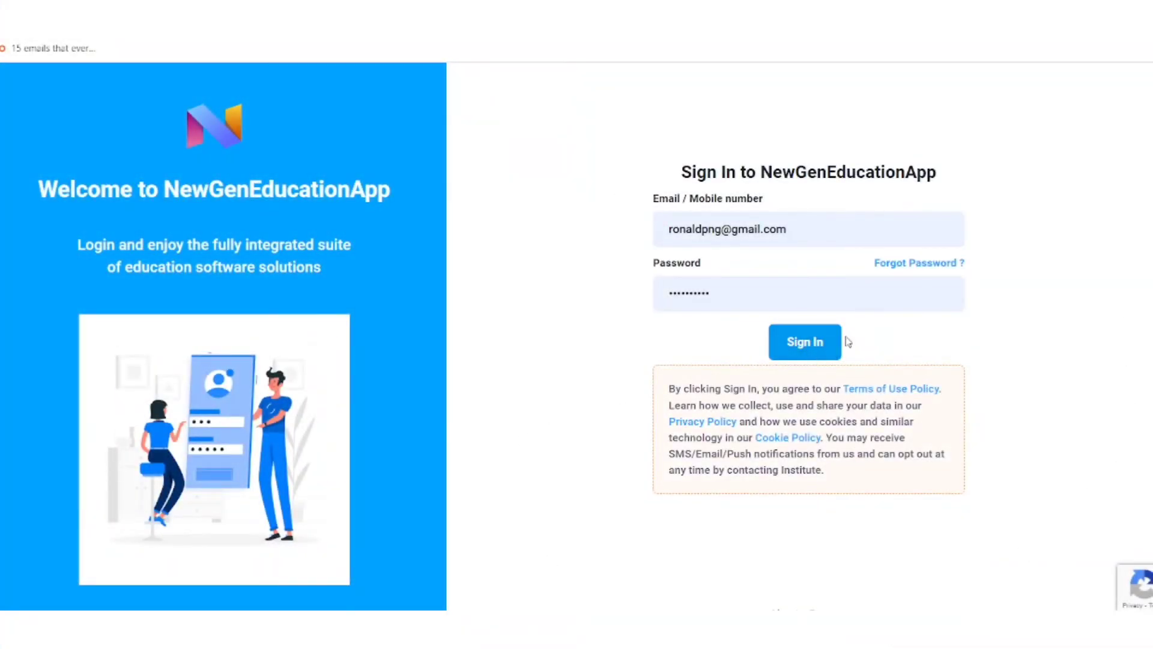
- Sign in with the prefilled student credentials and open the student's online Test Schedules
click(826, 347)
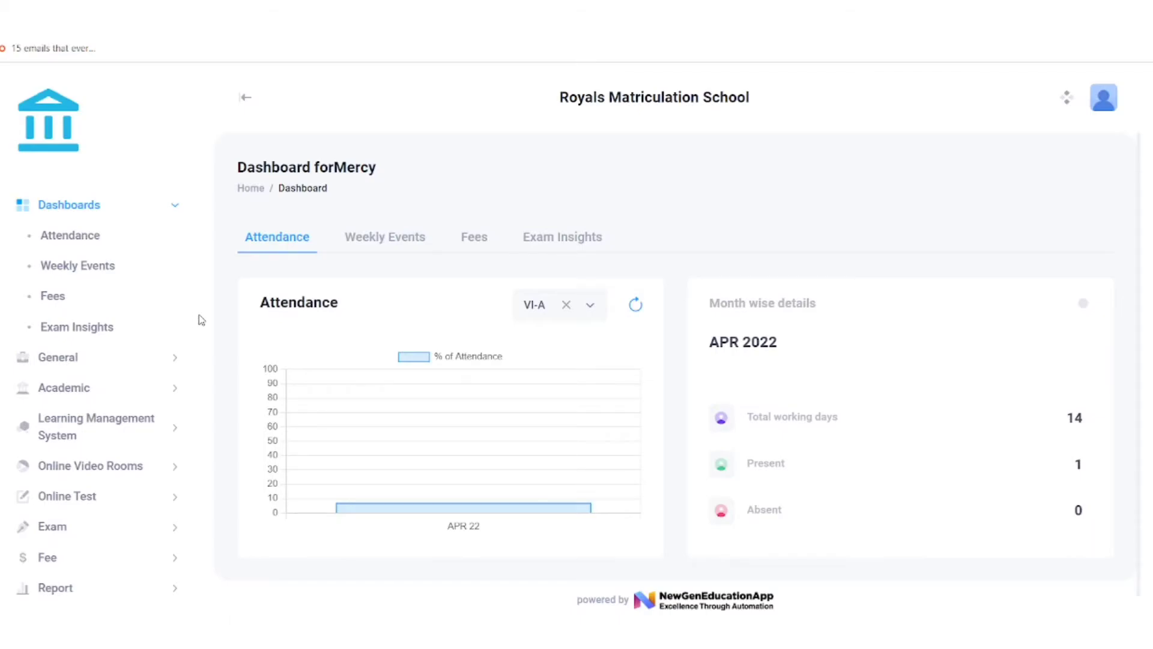
click(96, 497)
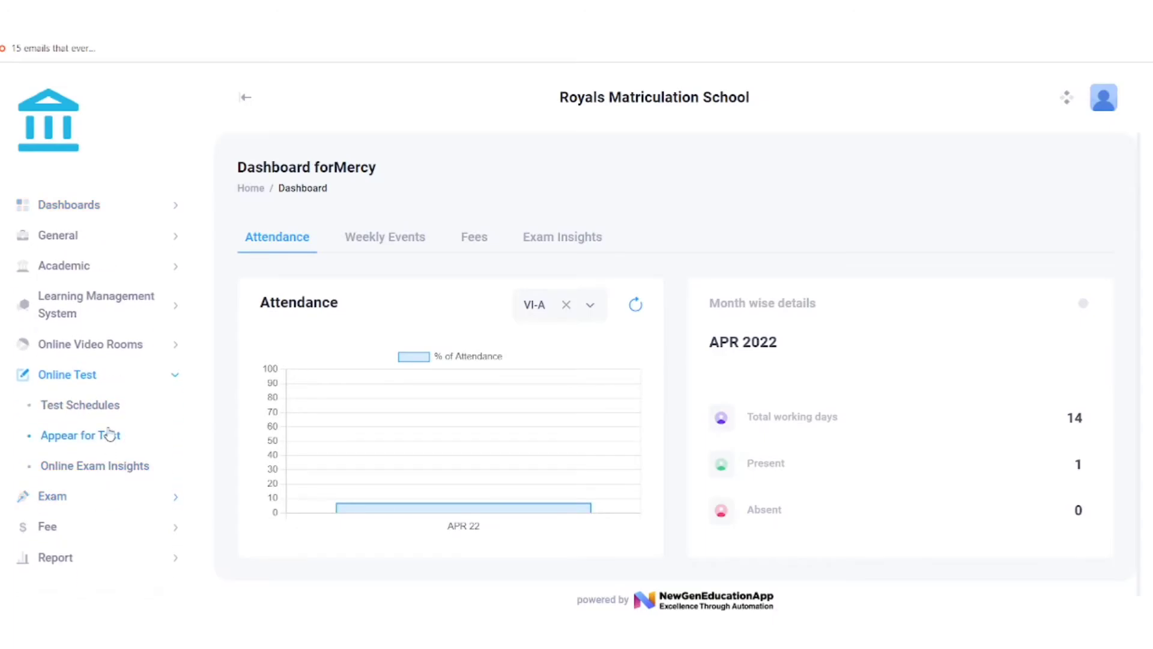
click(112, 412)
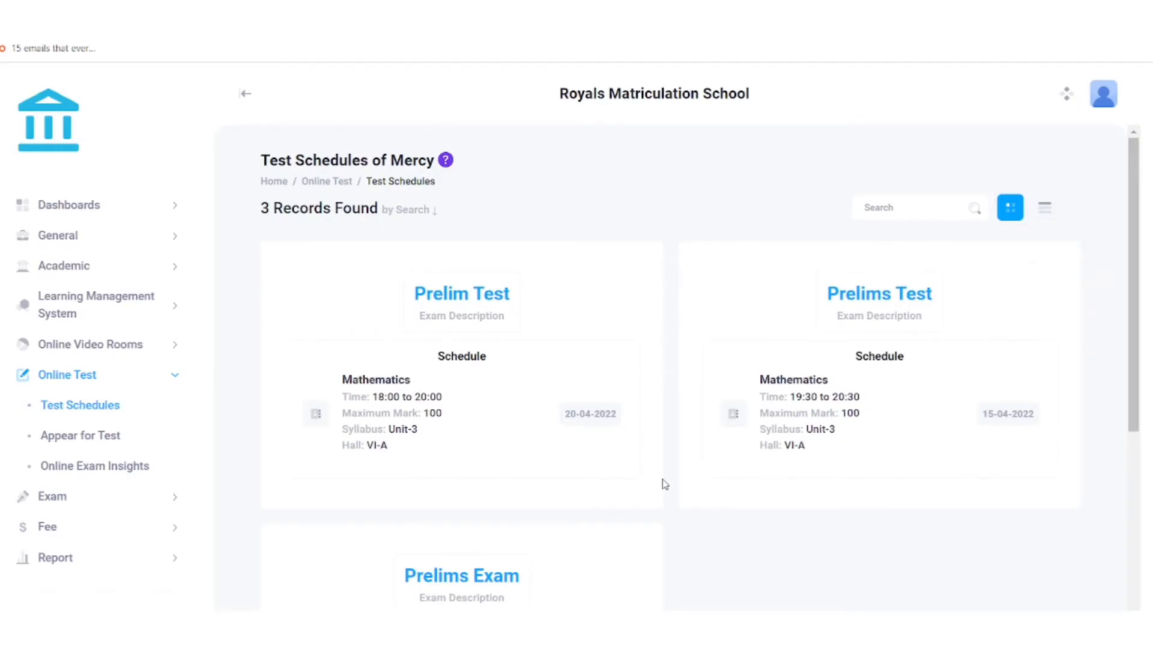
- Examine the student's scheduled tests and read the Test Schedule help information
scroll(623, 240, down, 2)
scroll(590, 235, up, 2)
drag(392, 164, 478, 154)
click(518, 192)
click(518, 192)
click(445, 160)
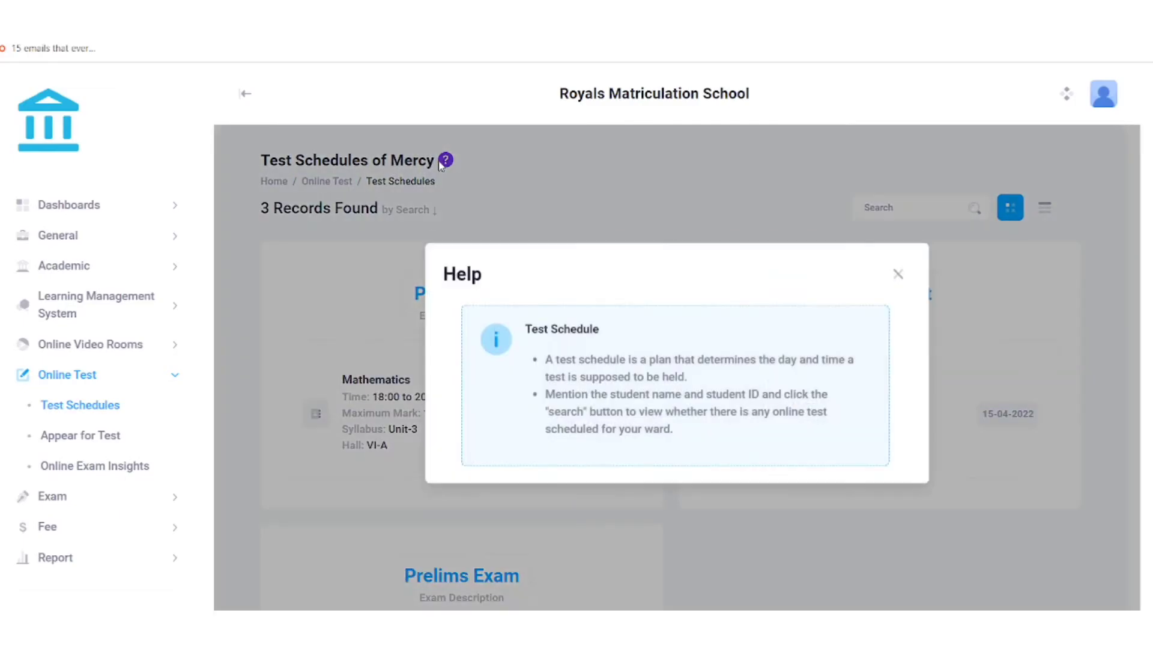
click(900, 290)
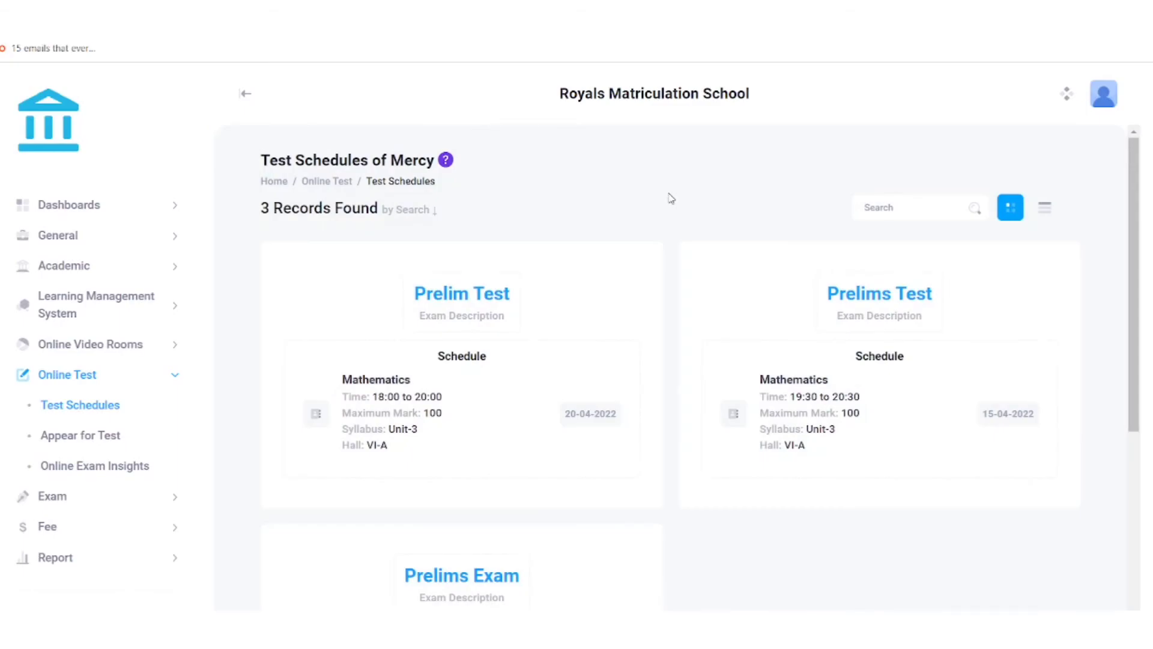
scroll(671, 198, down, 2)
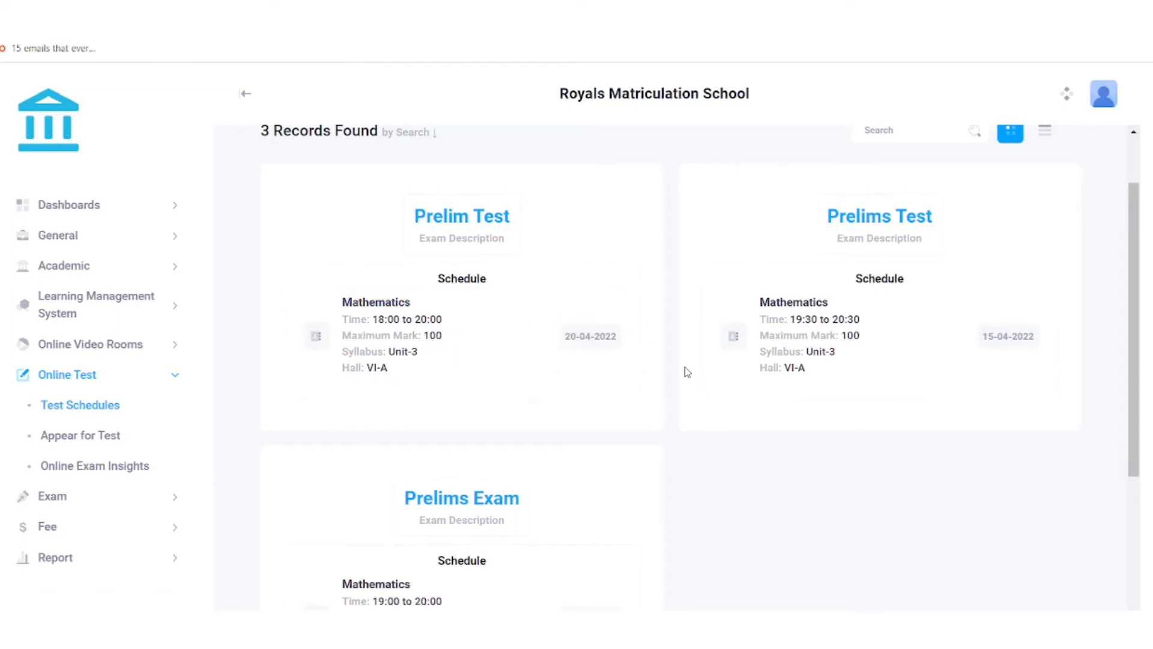
- Open the online tests applicable to the student and start the Mathematics Prelim Test
click(100, 442)
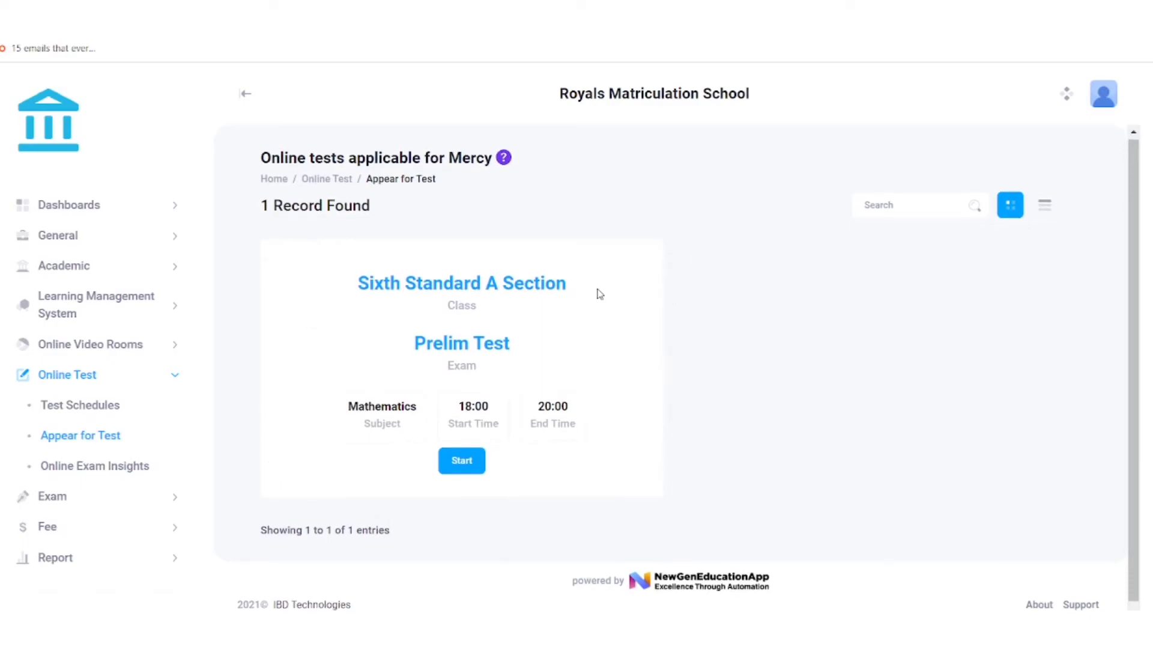
scroll(598, 293, down, 1)
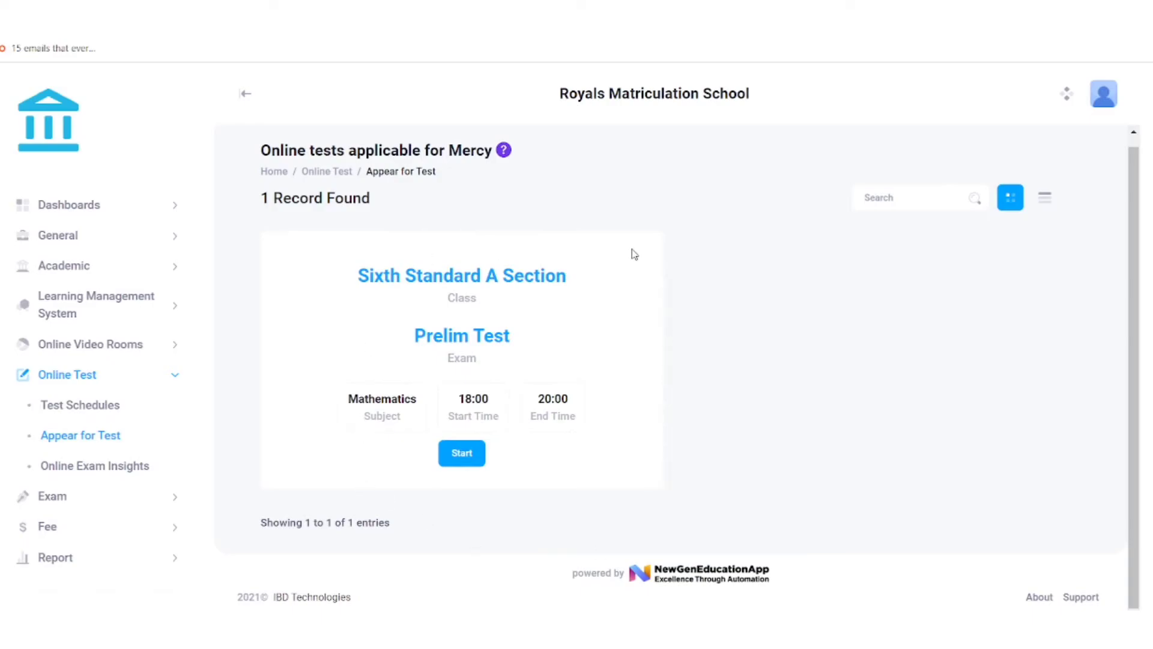
click(463, 456)
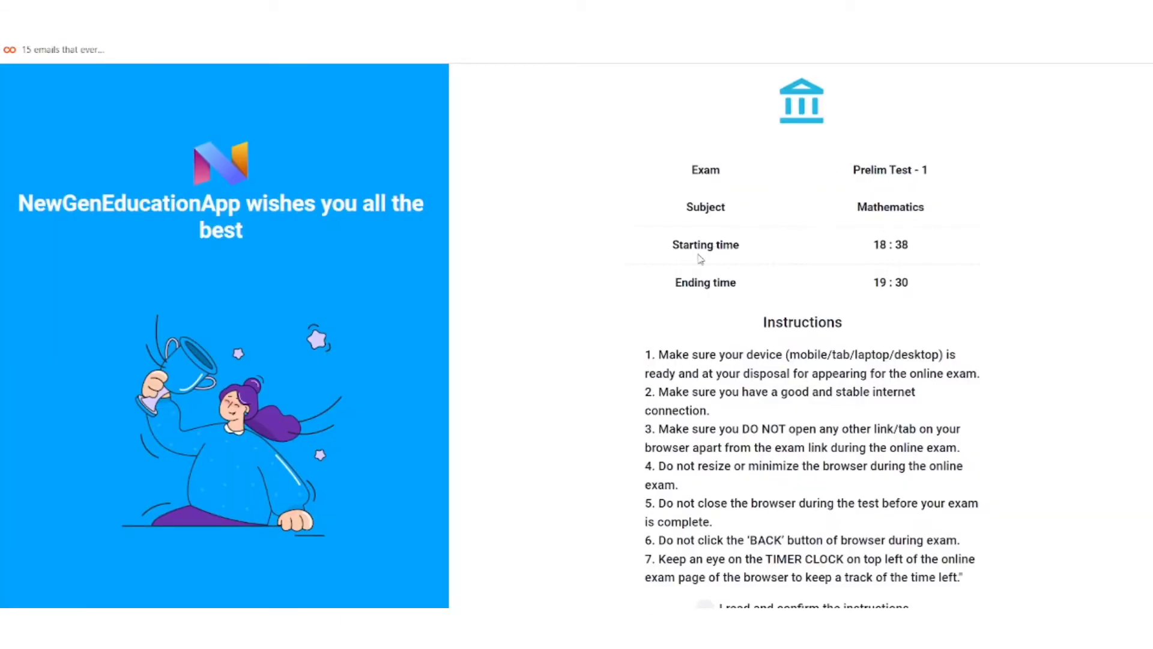
- Read the exam instructions for Prelim Test - 1 and confirm having read them
scroll(759, 236, down, 2)
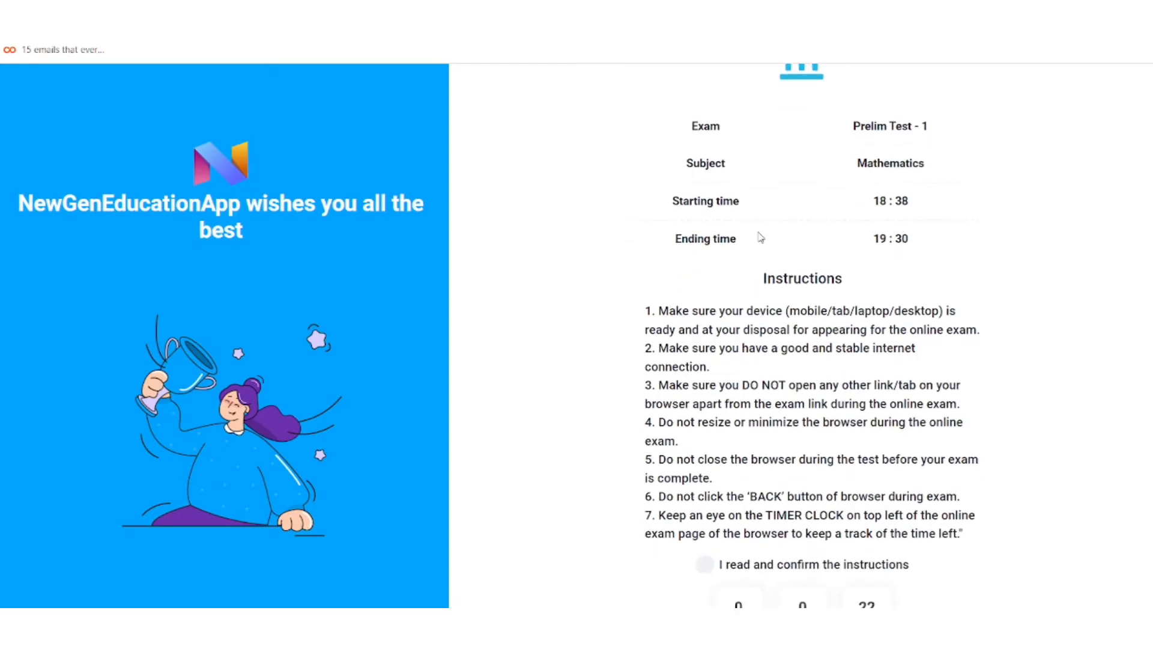
scroll(745, 228, down, 1)
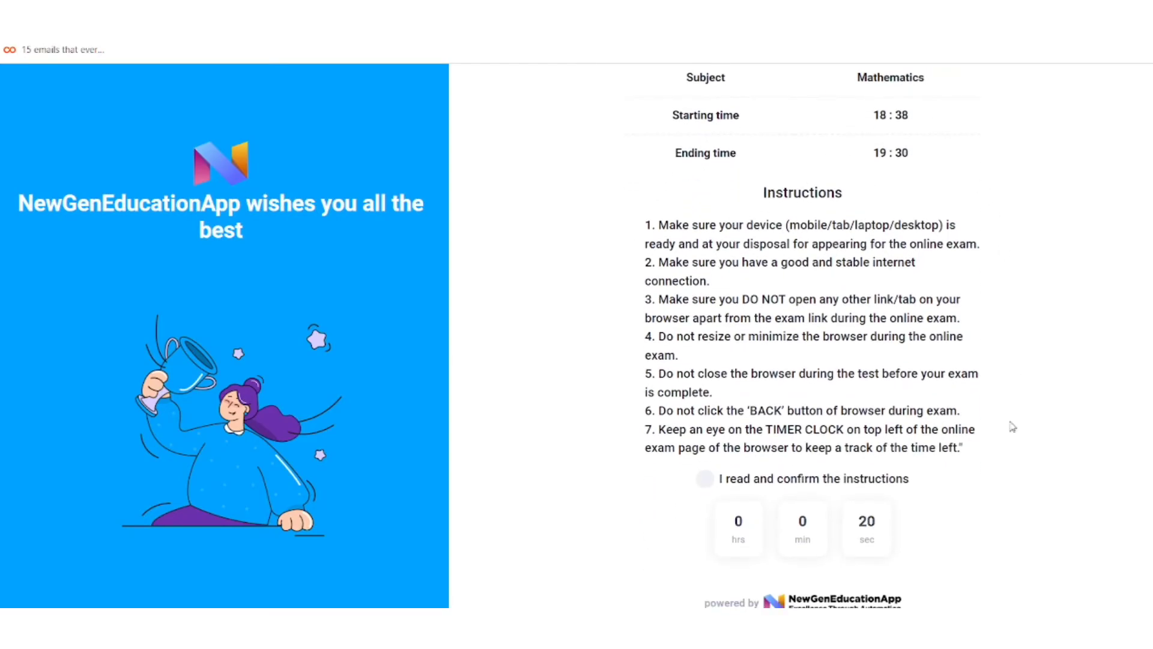
click(706, 479)
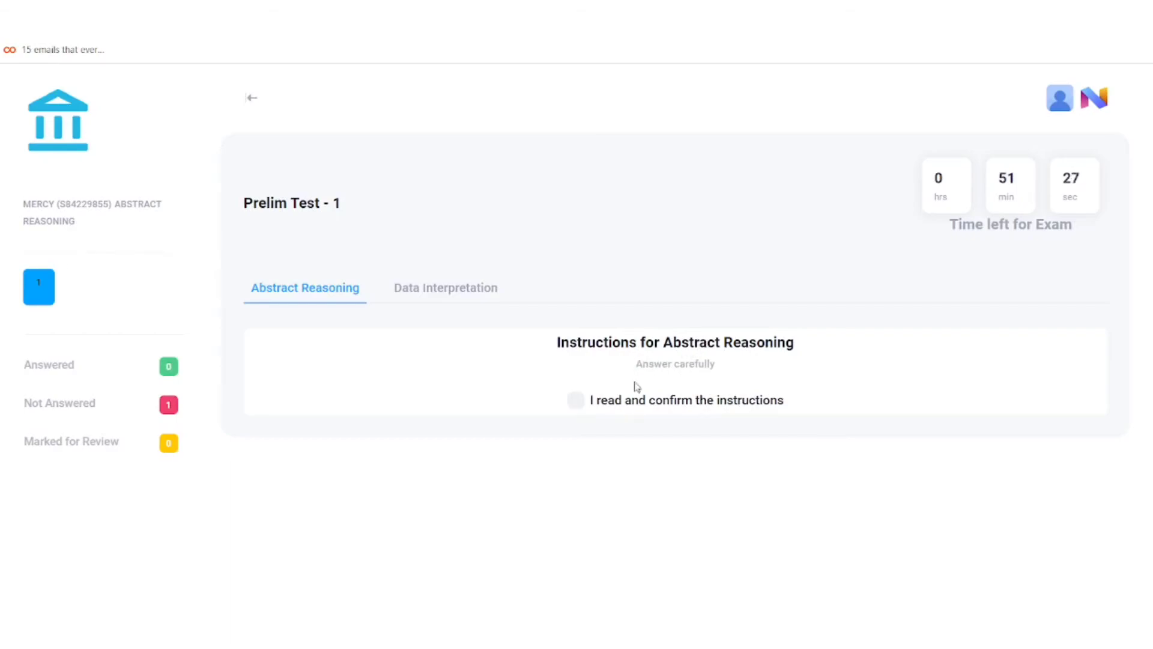
- Confirm the Abstract Reasoning instructions, then answer the odd-one-out question with A and finish the section
click(576, 406)
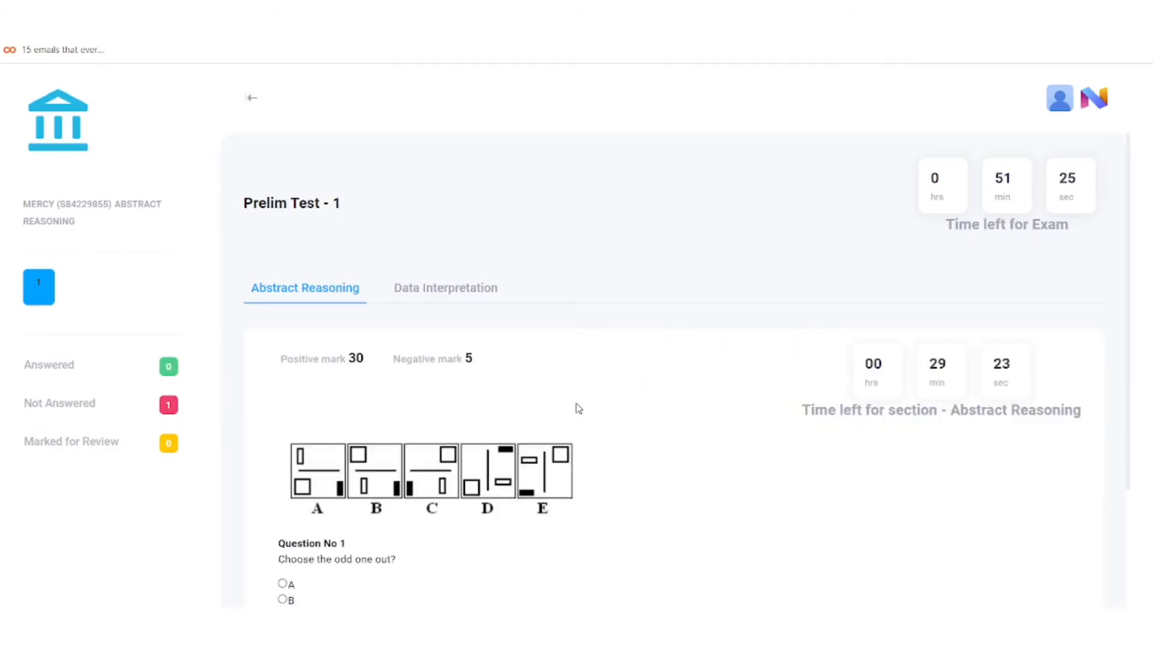
scroll(499, 322, down, 2)
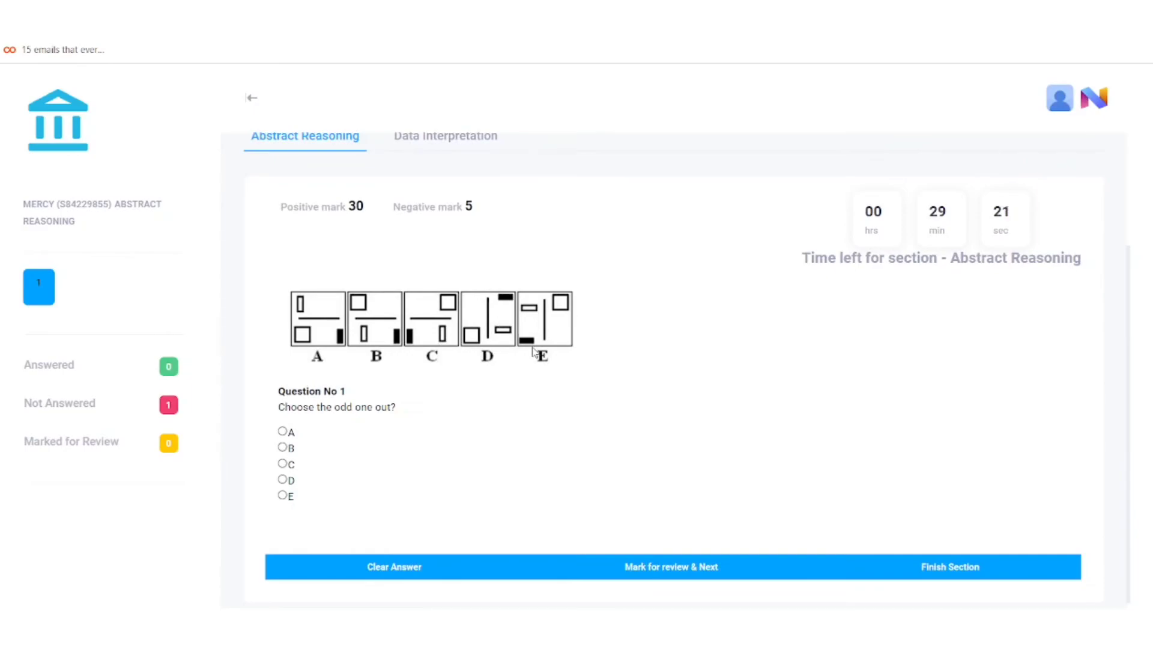
scroll(534, 352, up, 1)
scroll(615, 510, down, 1)
scroll(408, 223, up, 1)
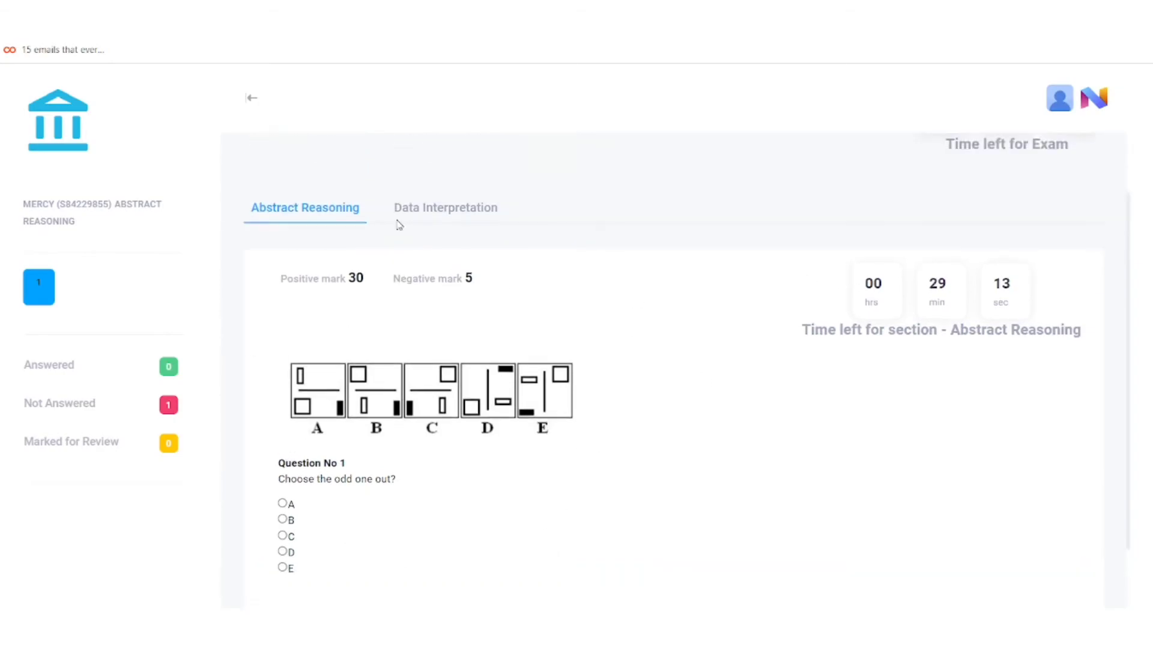
scroll(847, 285, down, 1)
scroll(751, 304, down, 1)
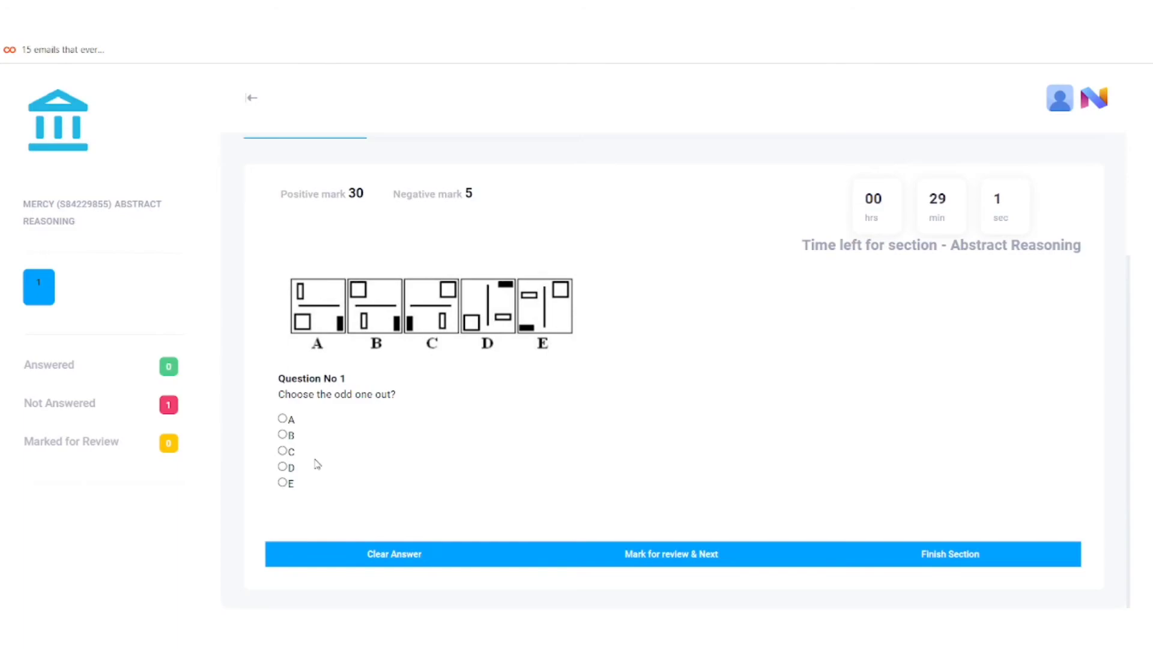
click(283, 419)
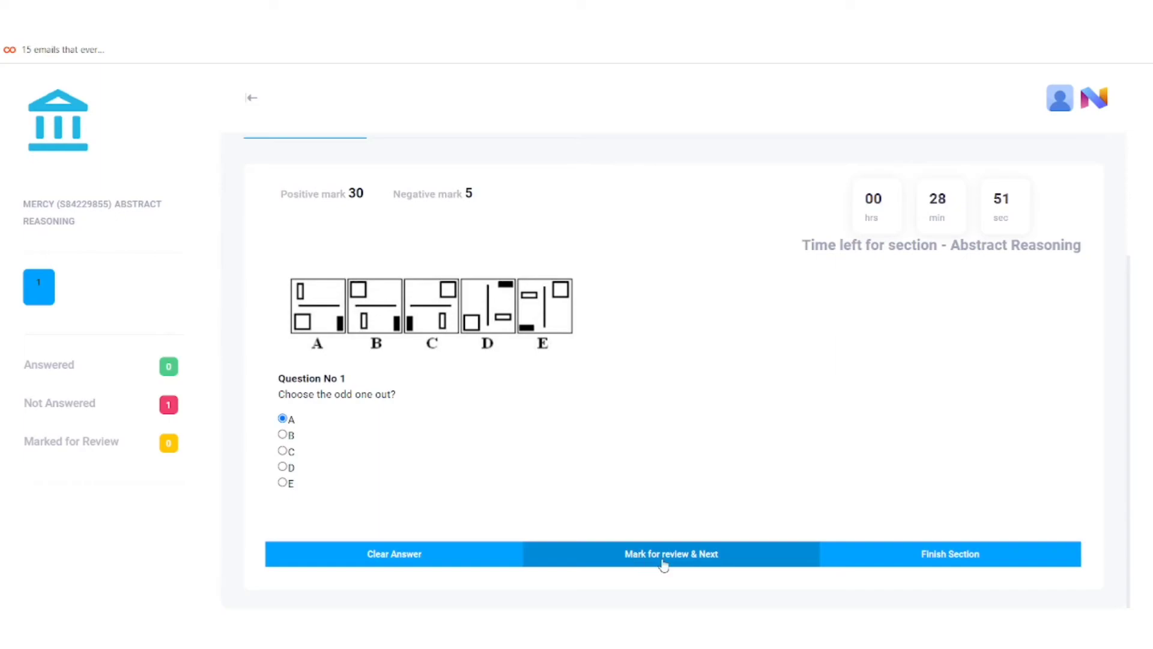
click(923, 565)
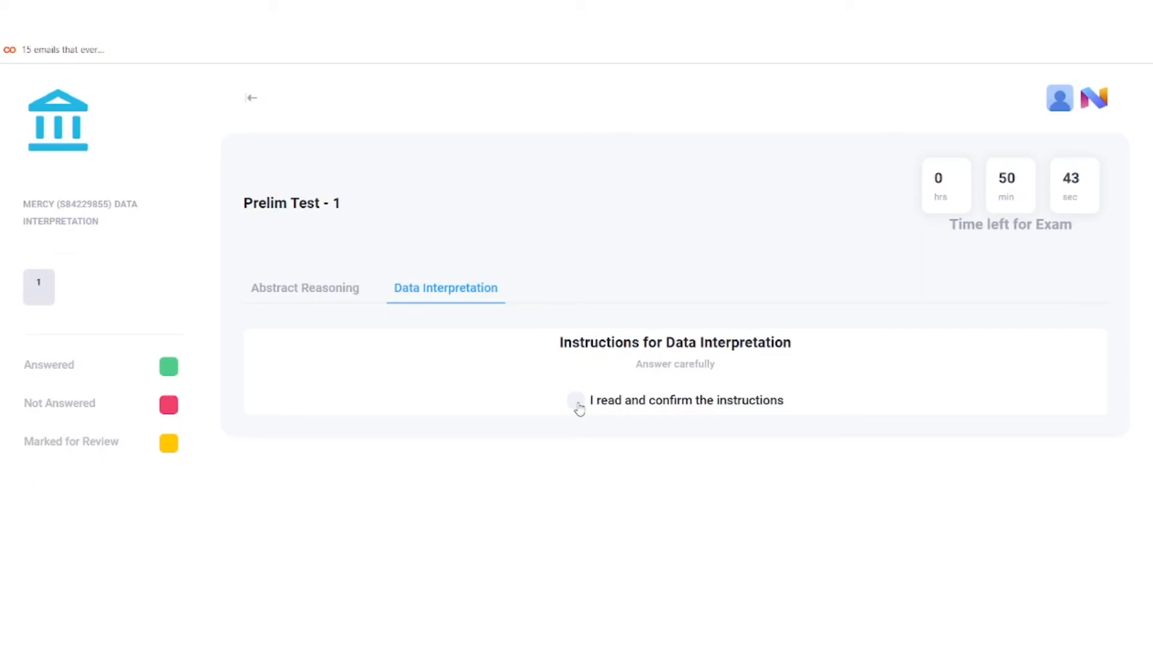
- Confirm the Data Interpretation instructions and answer the passage's expenditure question with 33 1/3% and its income question with 2004
click(577, 404)
scroll(488, 364, down, 3)
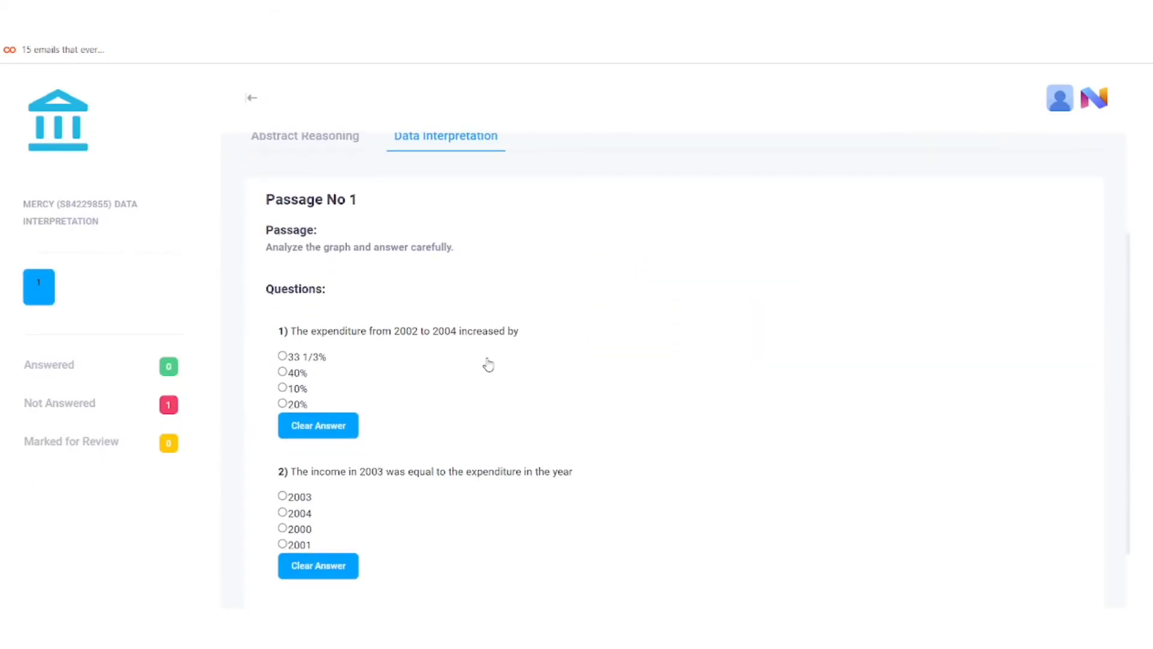
scroll(487, 363, up, 1)
scroll(365, 324, down, 3)
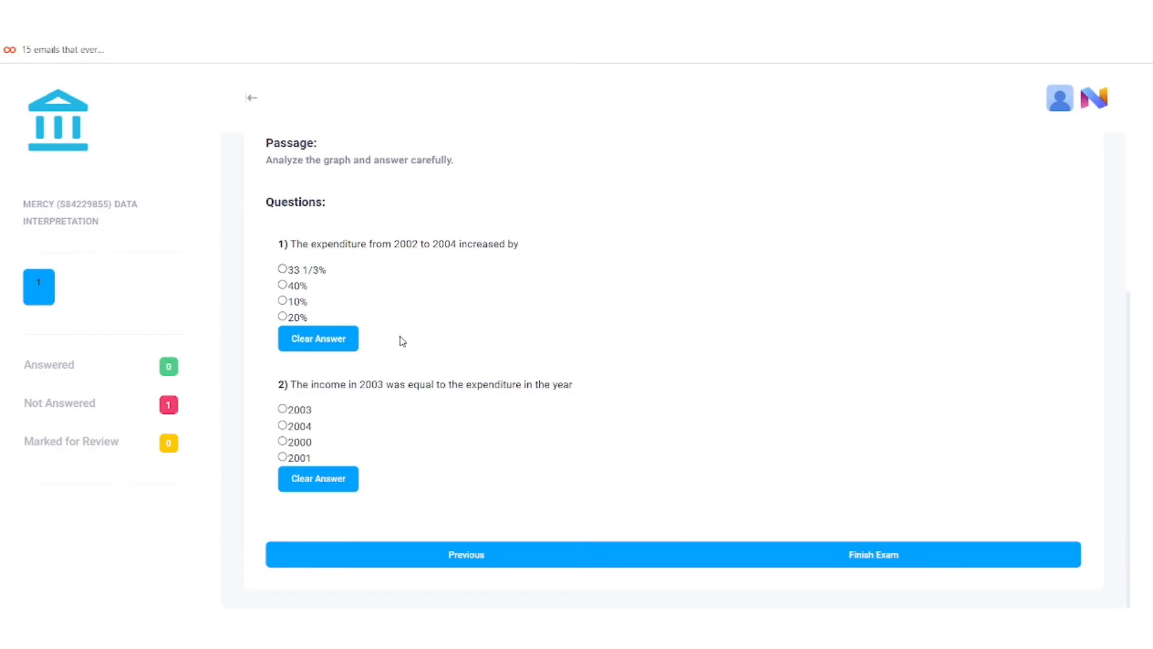
scroll(399, 419, up, 1)
scroll(358, 338, down, 1)
click(282, 269)
click(319, 341)
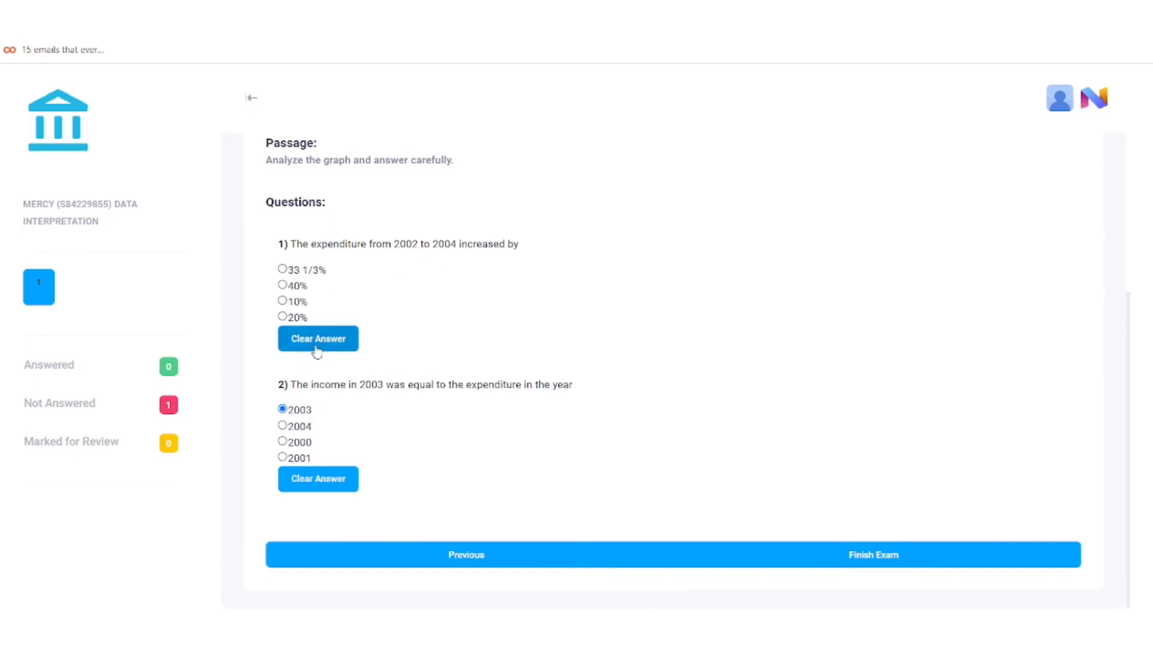
click(283, 269)
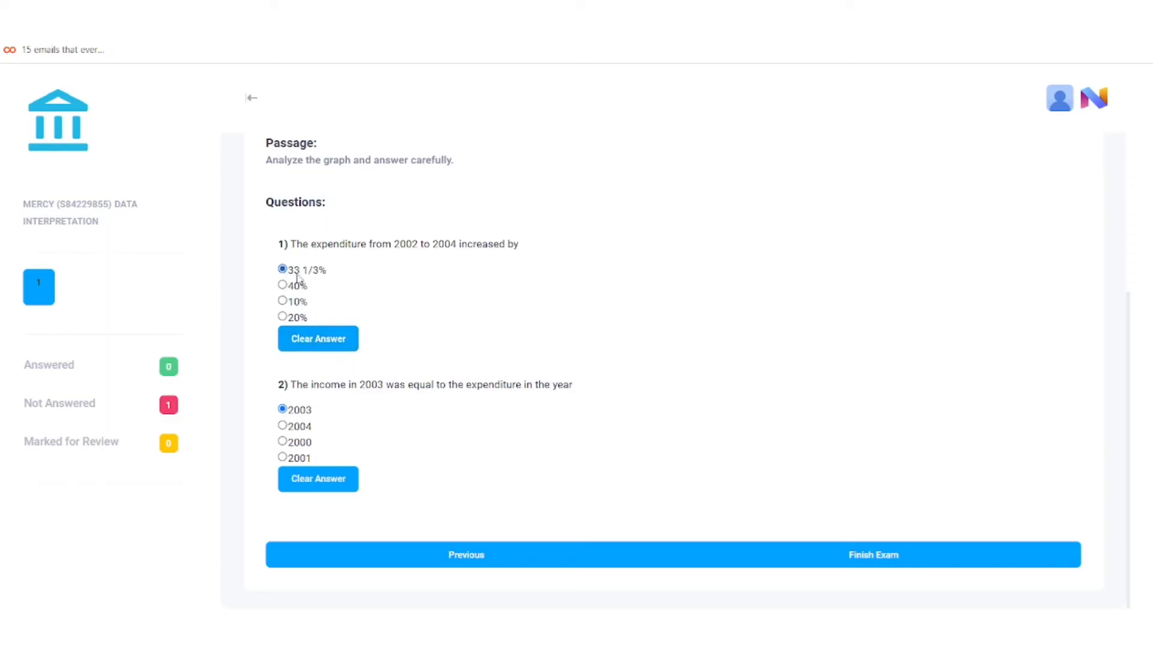
click(298, 428)
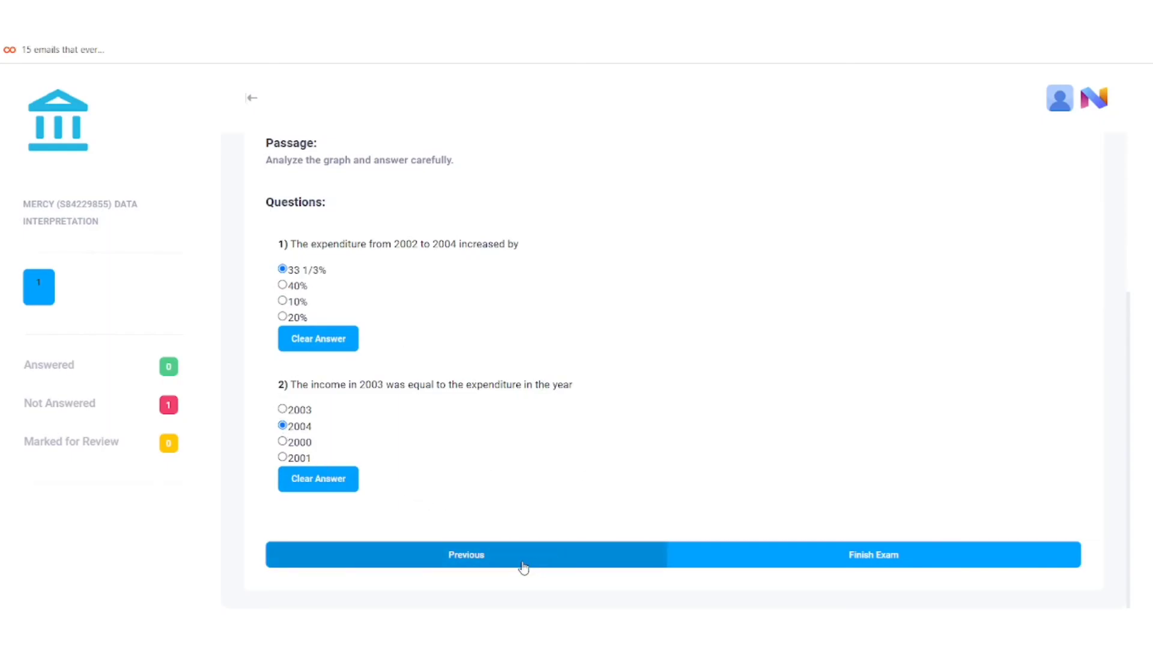
- Revisit the Abstract Reasoning section, return to Data Interpretation, and finish the test with confirmation
click(489, 556)
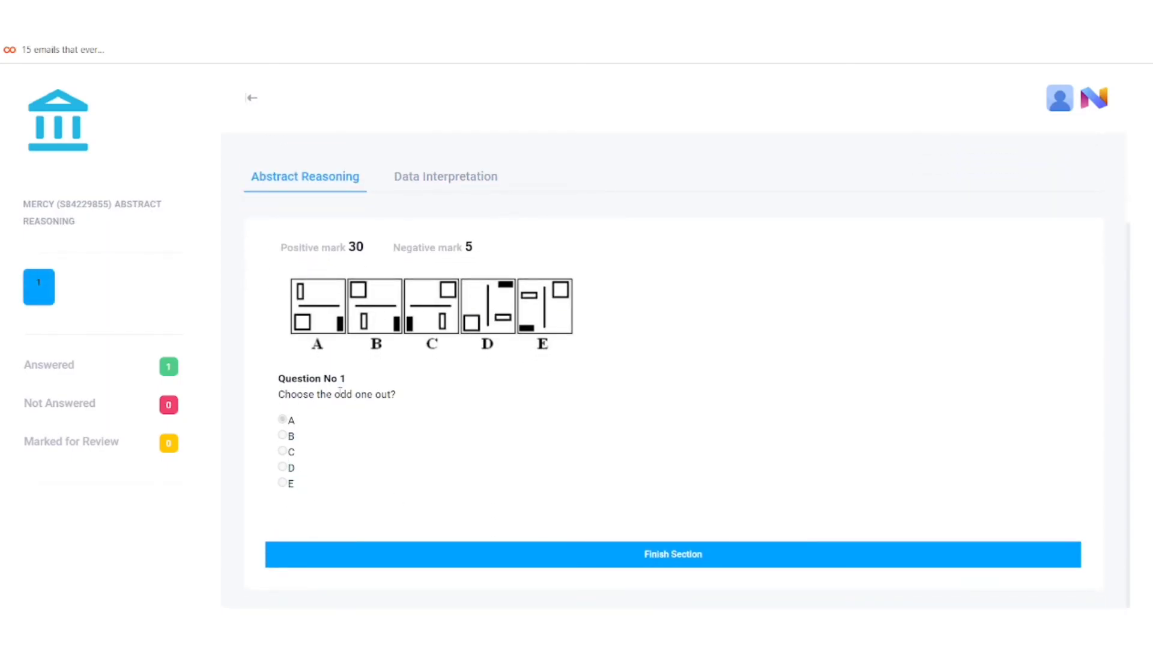
click(717, 560)
scroll(700, 540, down, 3)
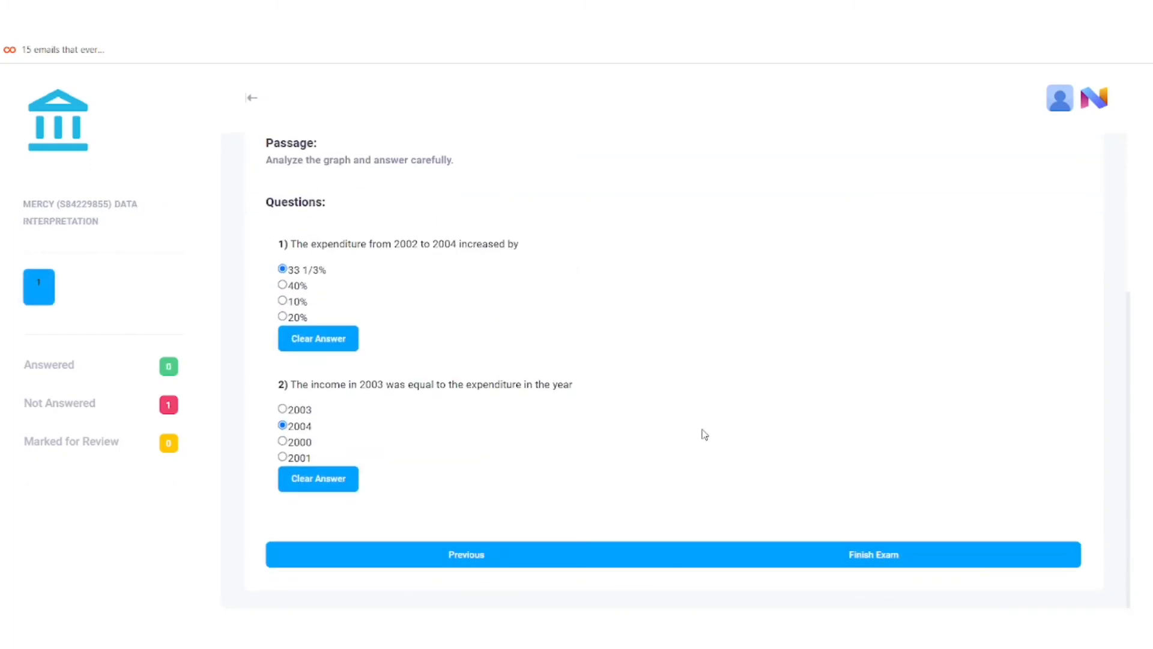
click(853, 561)
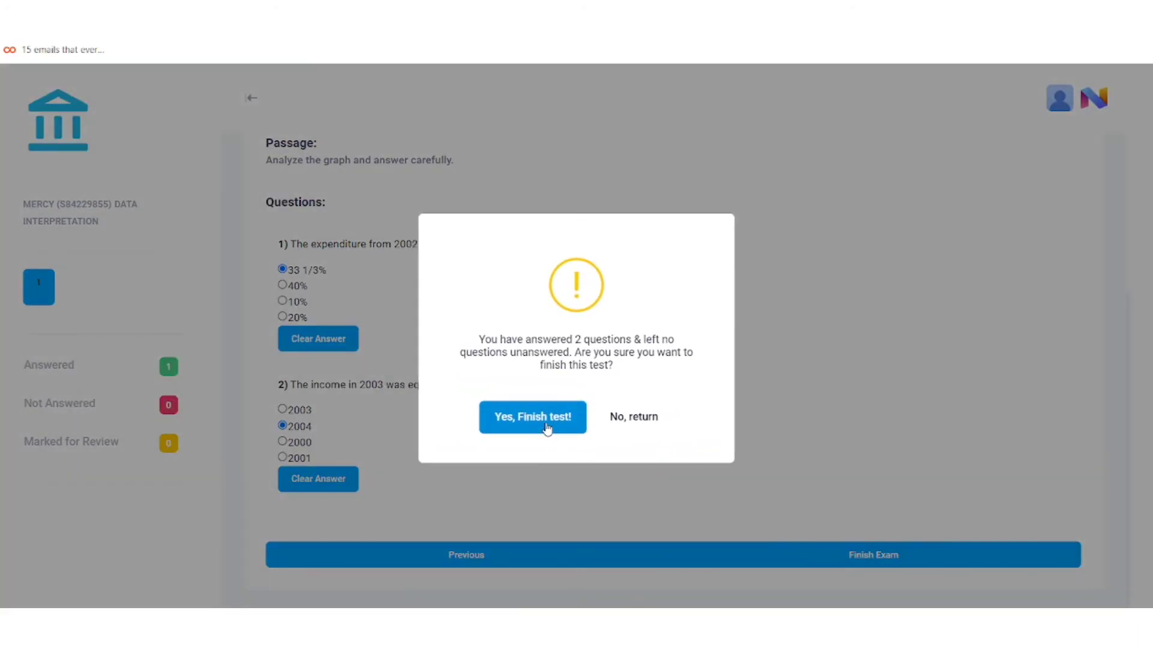
click(547, 427)
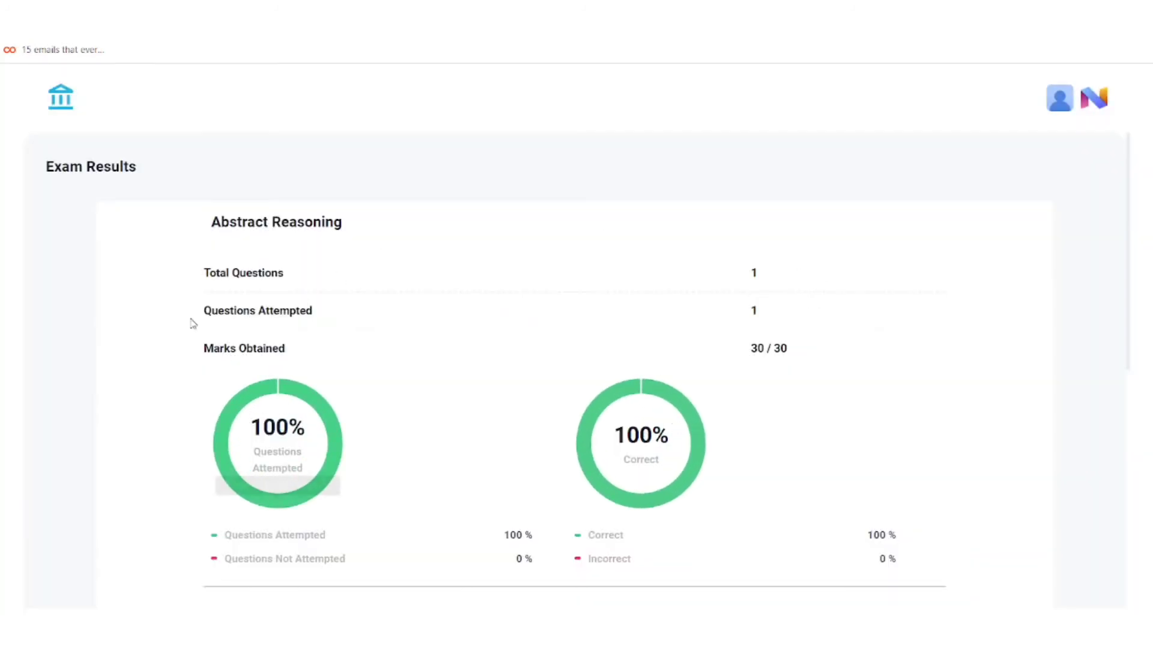
- Review the exam results for Abstract Reasoning and Data Interpretation, including questions attempted, marks obtained and correct-answer percentages
scroll(561, 258, down, 8)
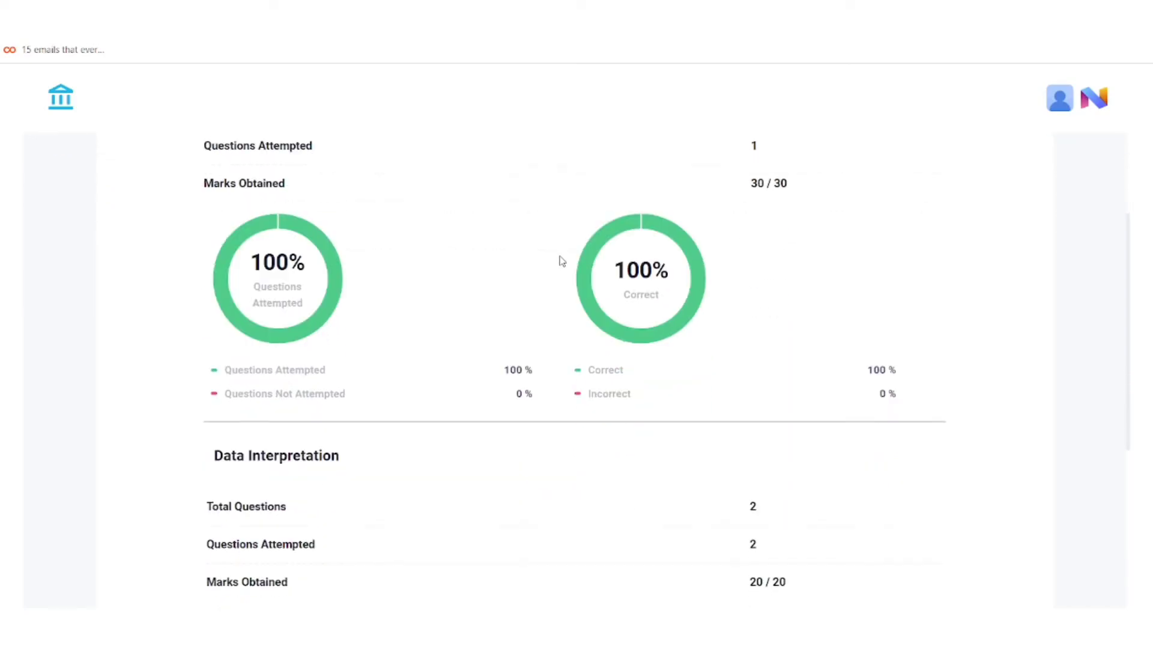
scroll(552, 275, up, 6)
scroll(549, 274, up, 2)
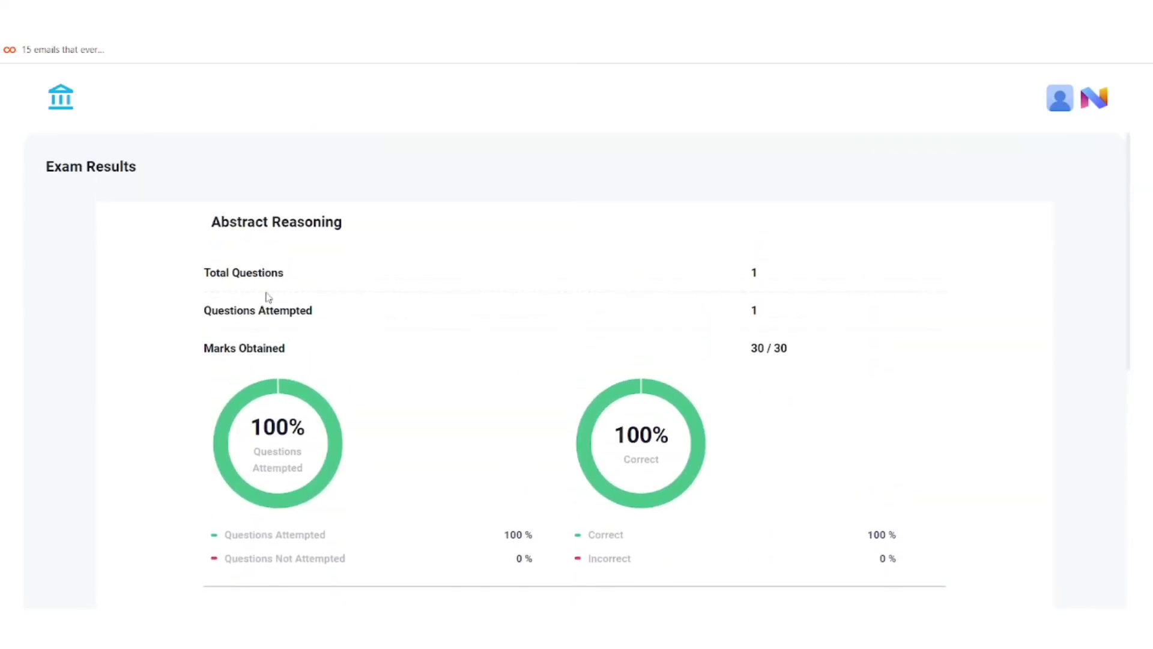
scroll(813, 281, down, 1)
scroll(814, 281, down, 1)
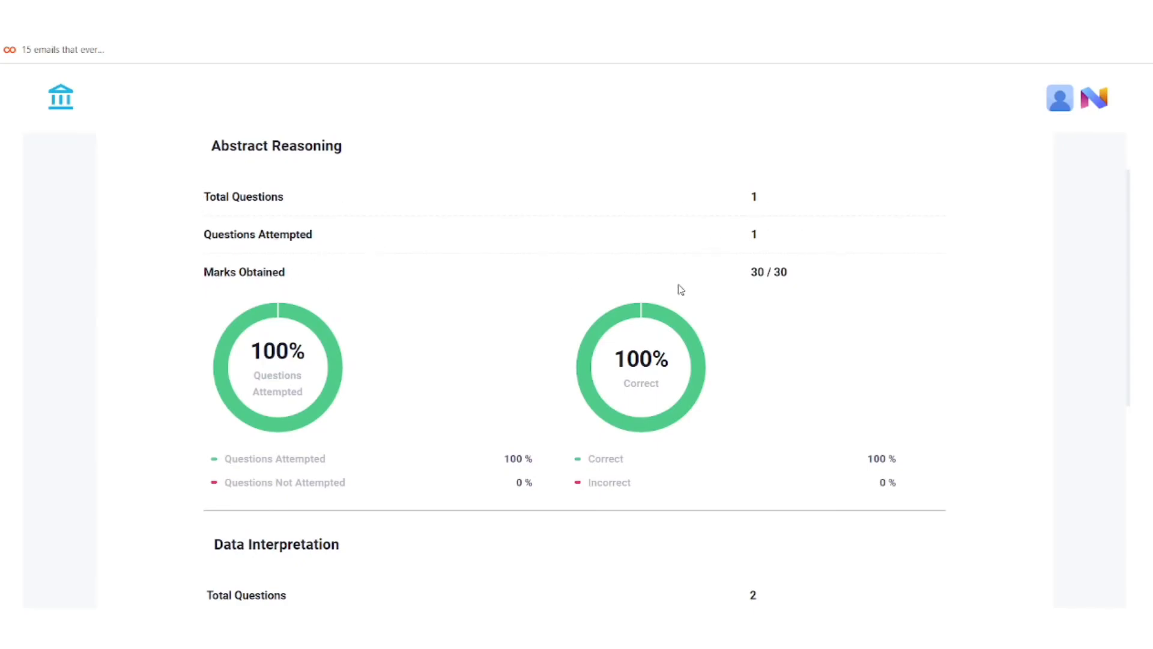
scroll(457, 286, down, 2)
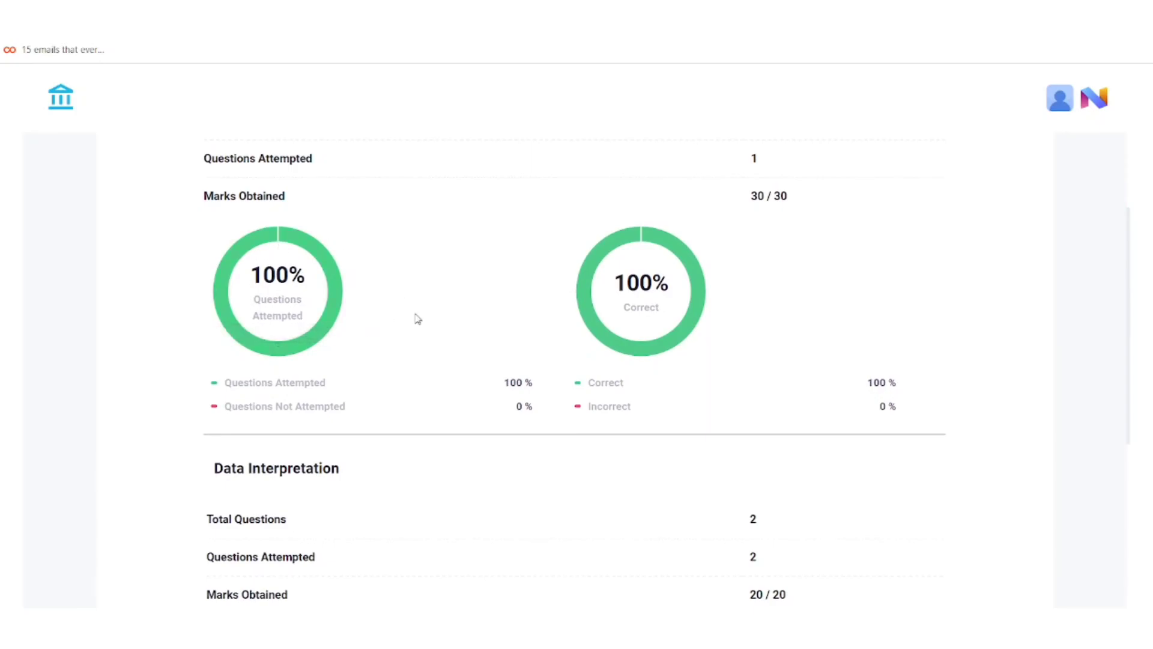
scroll(418, 319, down, 2)
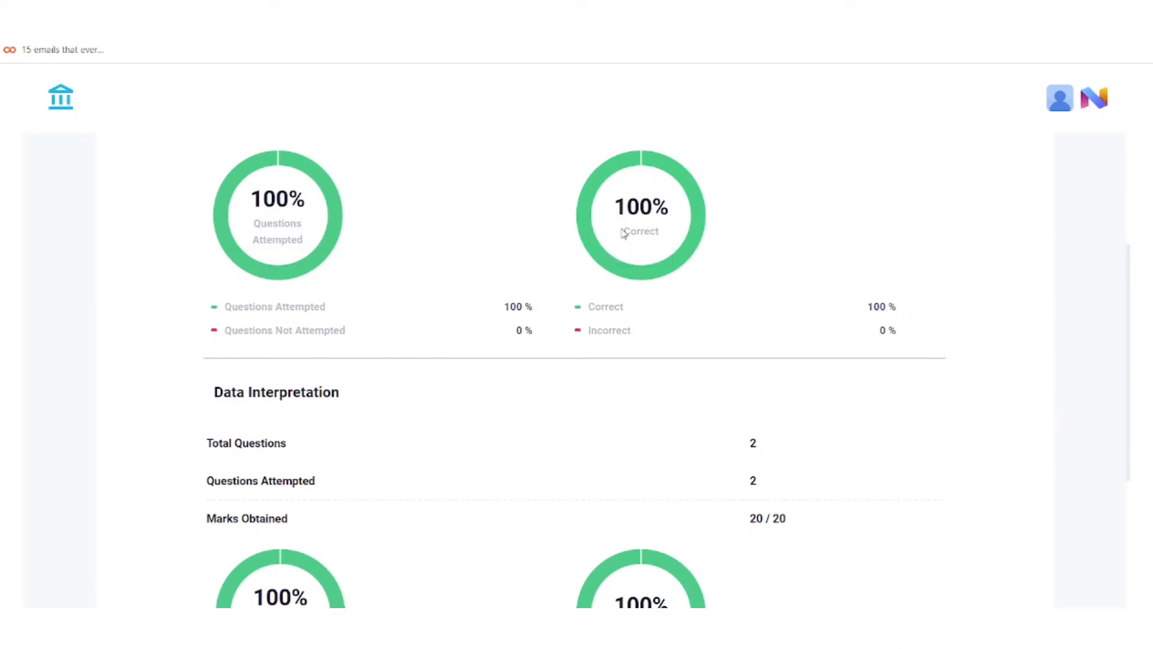
scroll(764, 237, down, 4)
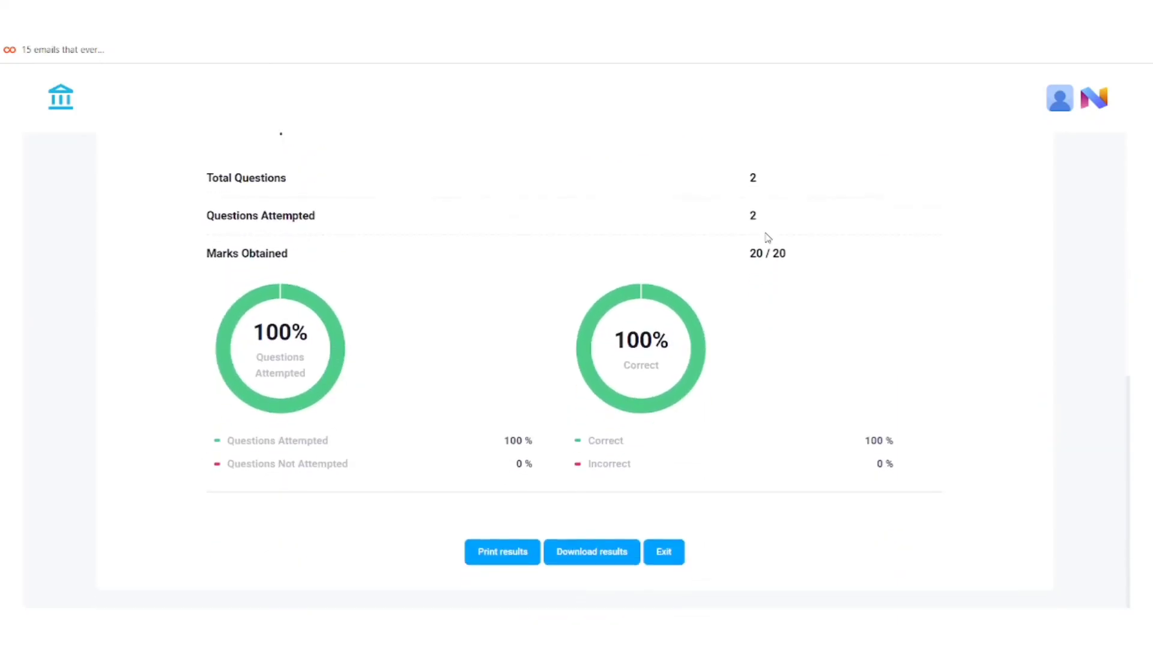
scroll(766, 234, up, 1)
scroll(467, 233, down, 1)
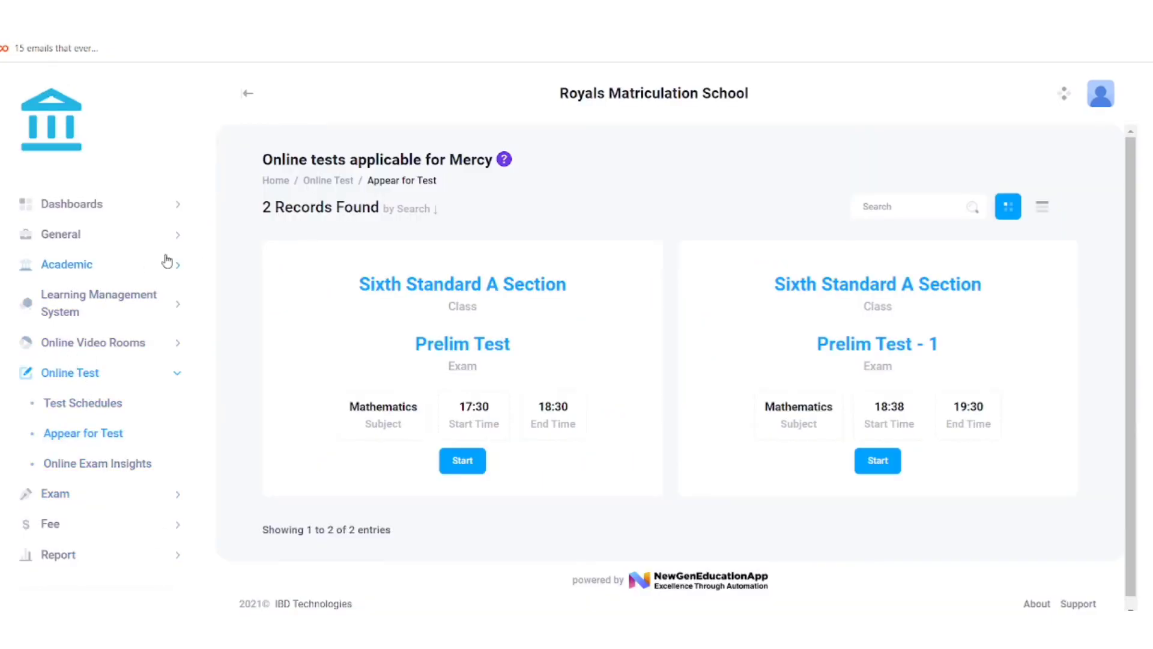
- Open the student's online exam insights and view the insights for the Prelim Test
scroll(235, 299, down, 1)
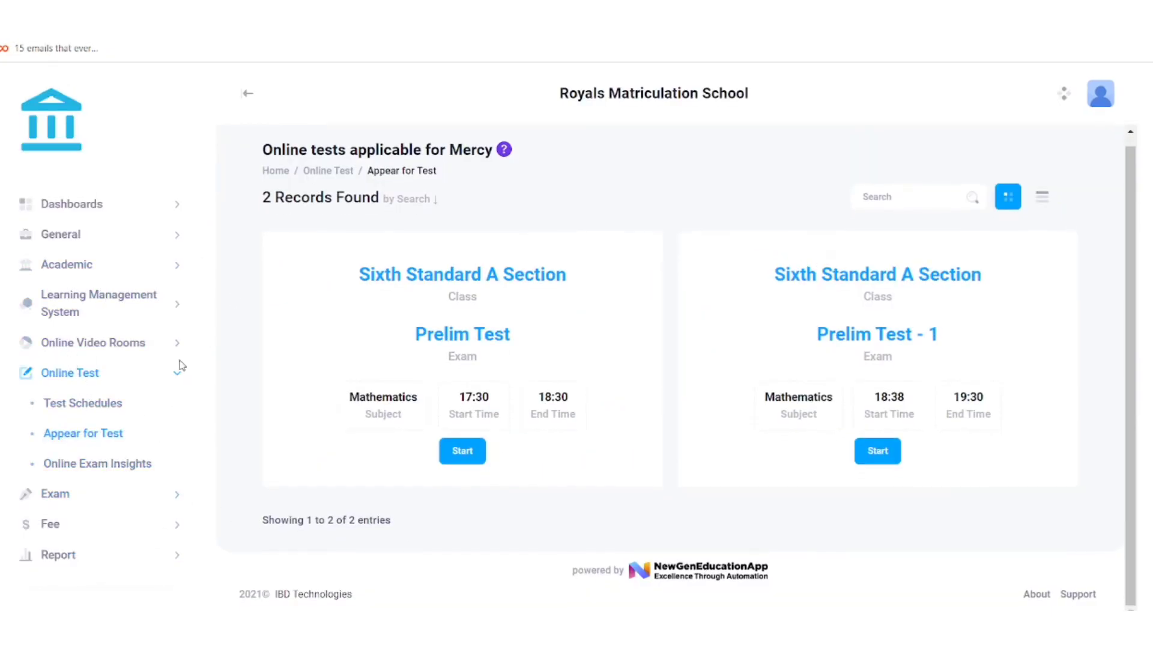
click(120, 472)
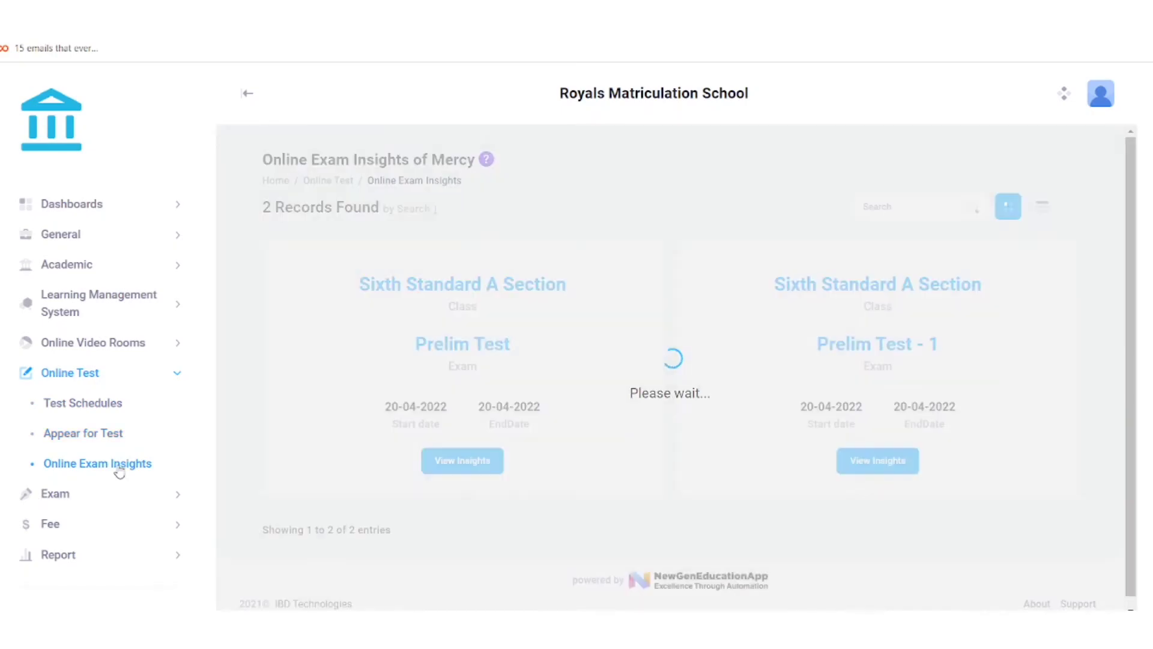
scroll(522, 208, down, 1)
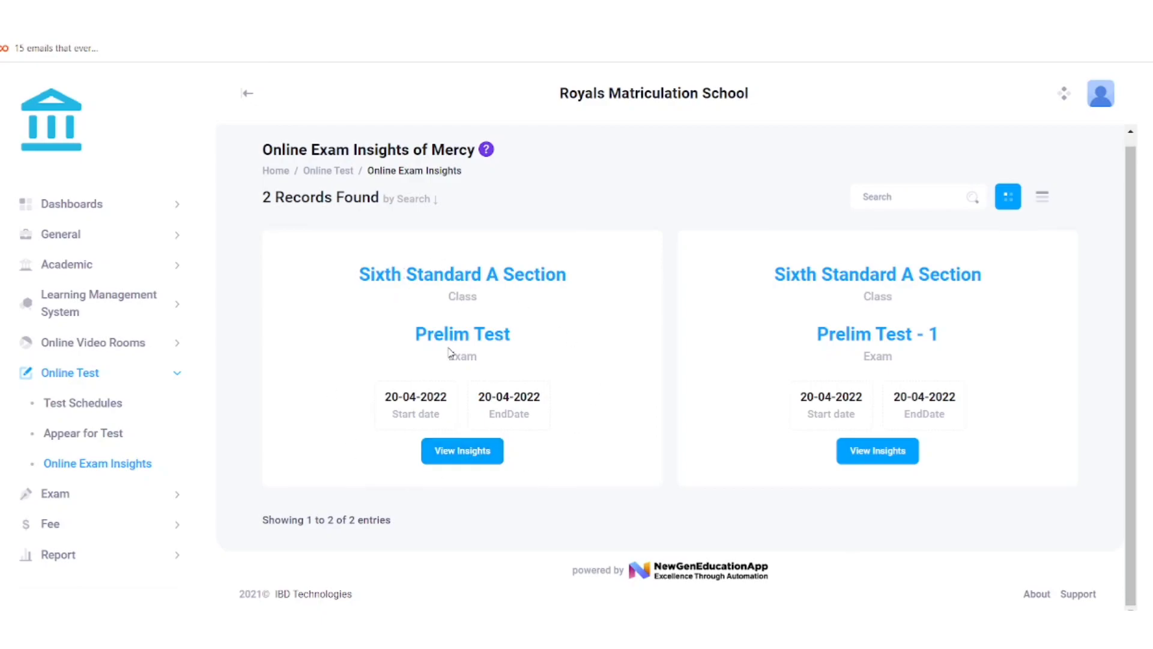
drag(426, 340, 564, 345)
click(489, 449)
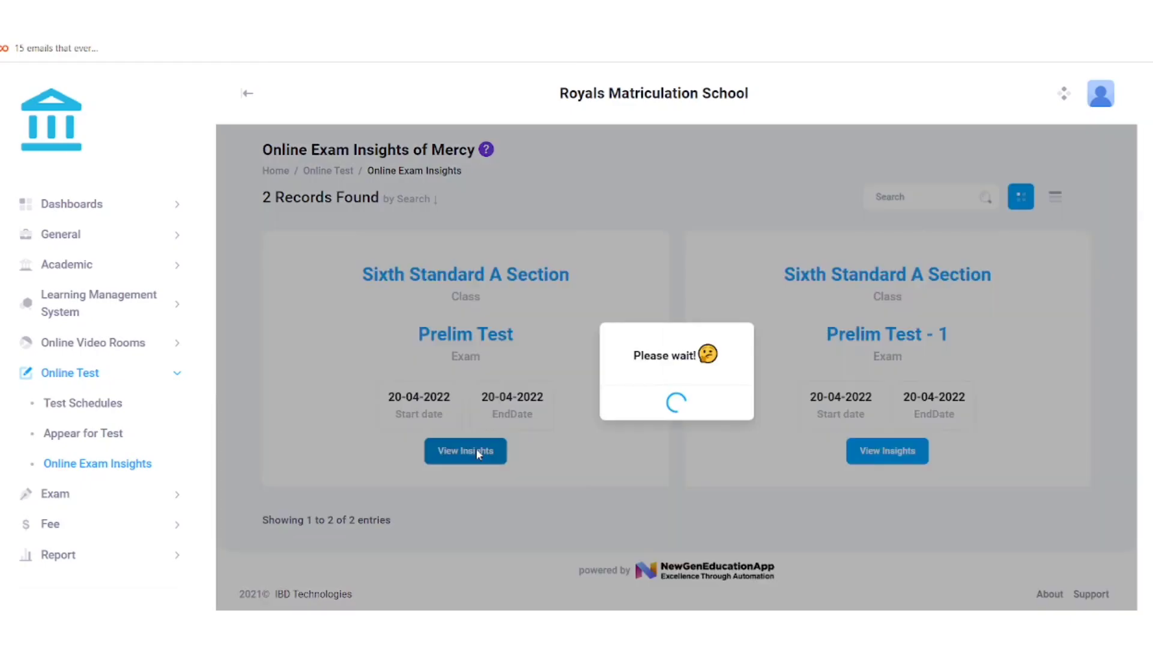
- Select Mathematics as the subject for the Prelim Test insights
scroll(576, 308, down, 1)
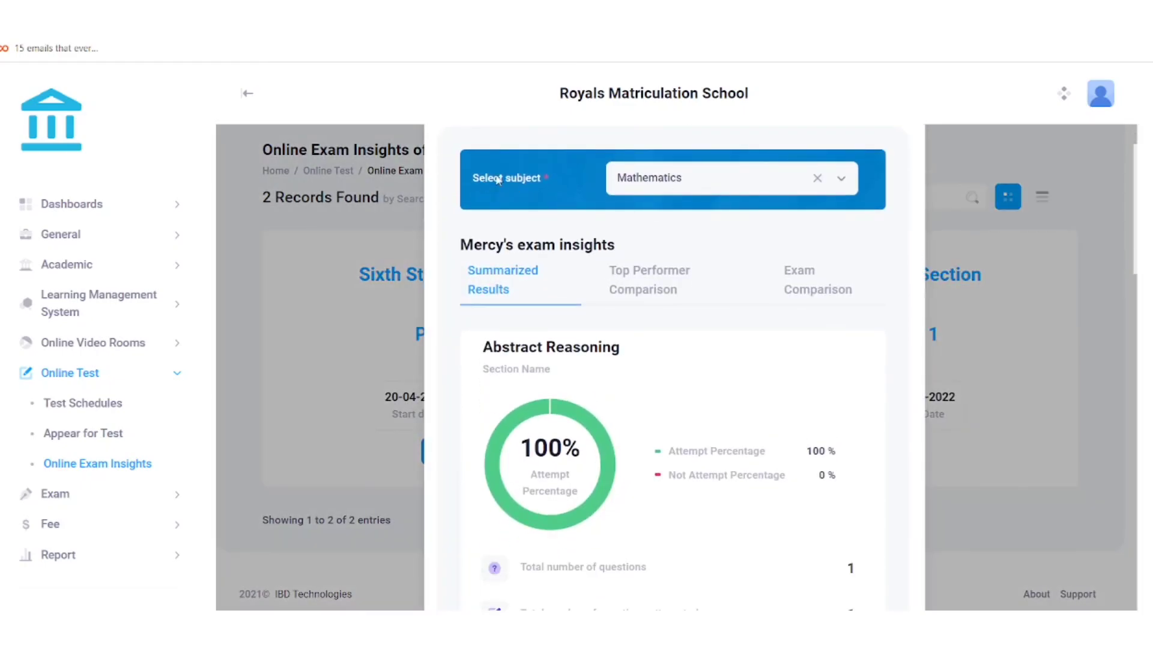
click(653, 179)
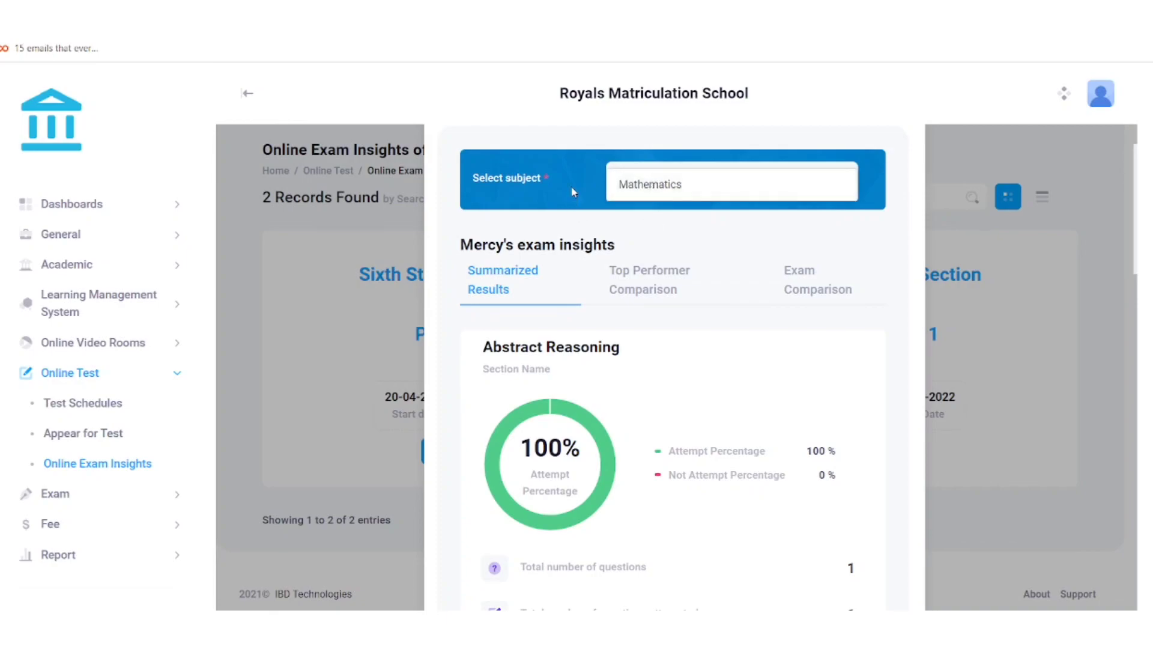
click(574, 192)
click(643, 184)
click(646, 197)
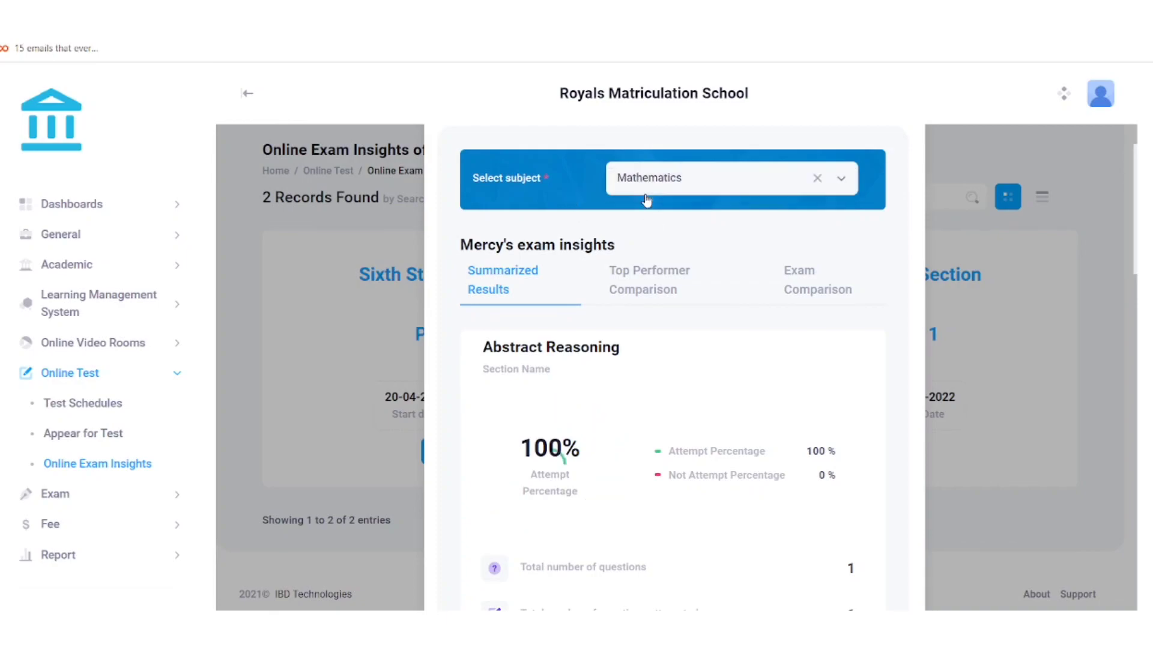
- Examine the summarized Mathematics results for each section, including attempt percentage, correct answers, marks and grade
scroll(600, 257, down, 1)
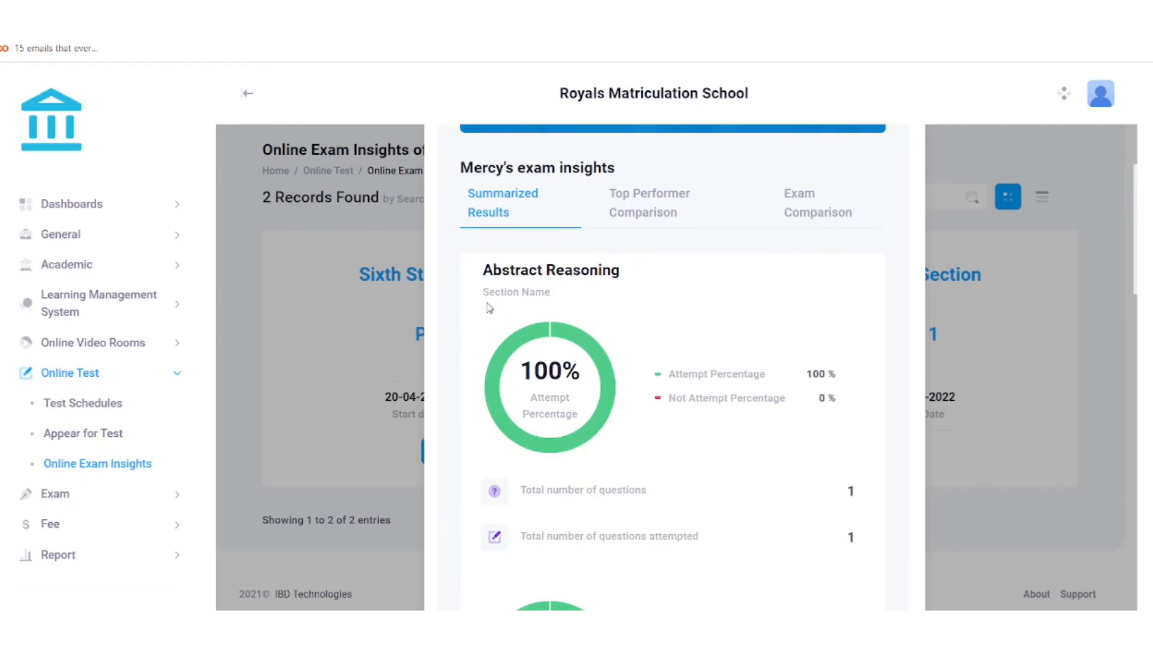
scroll(688, 332, down, 9)
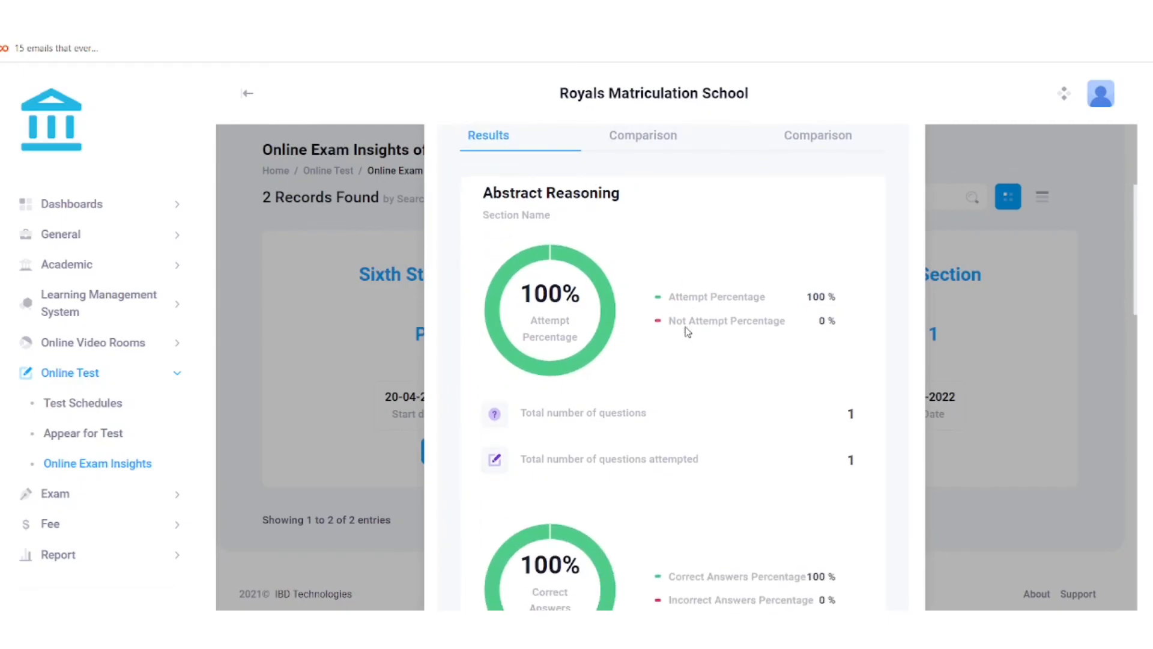
scroll(688, 332, down, 10)
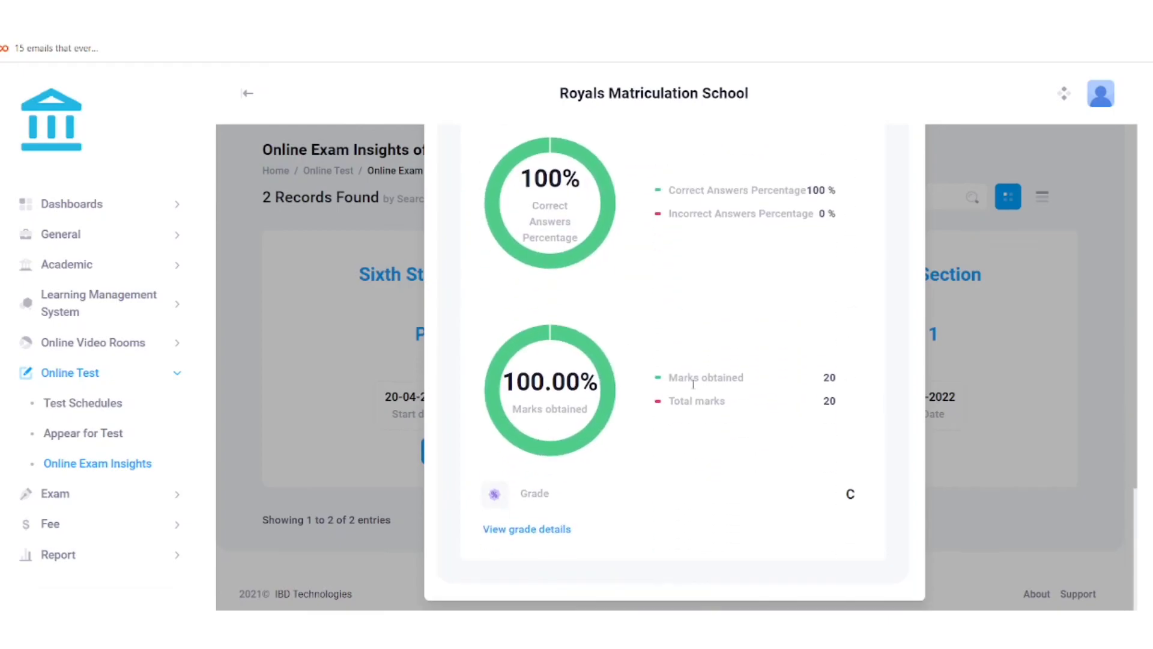
scroll(697, 408, up, 8)
scroll(698, 408, up, 10)
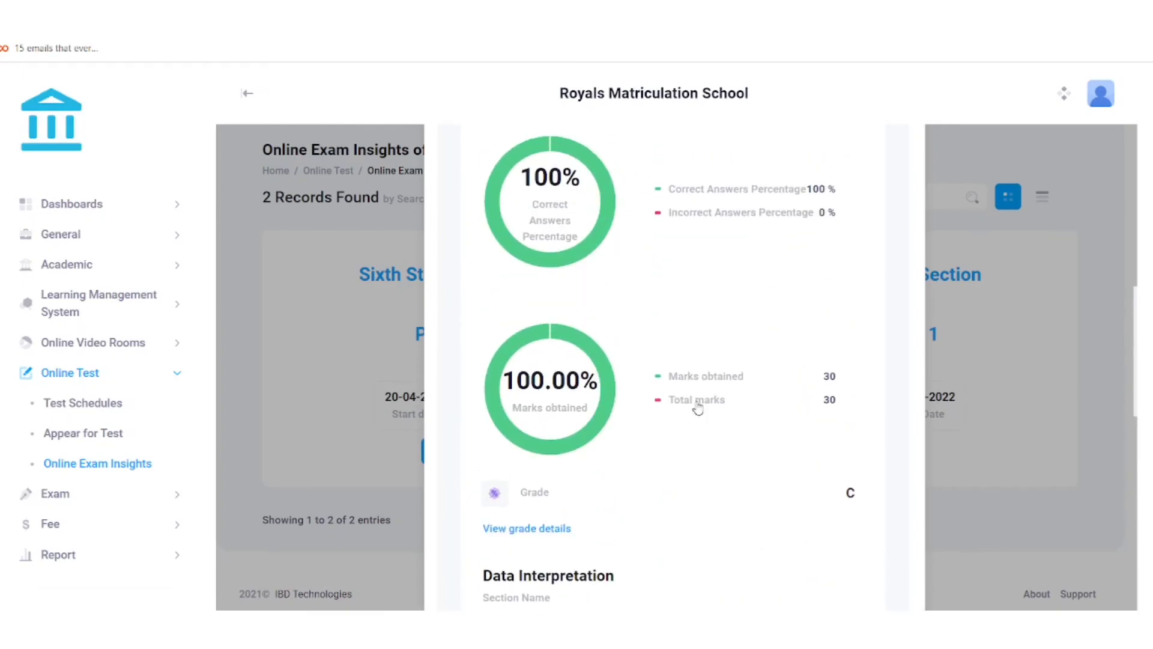
scroll(698, 408, down, 2)
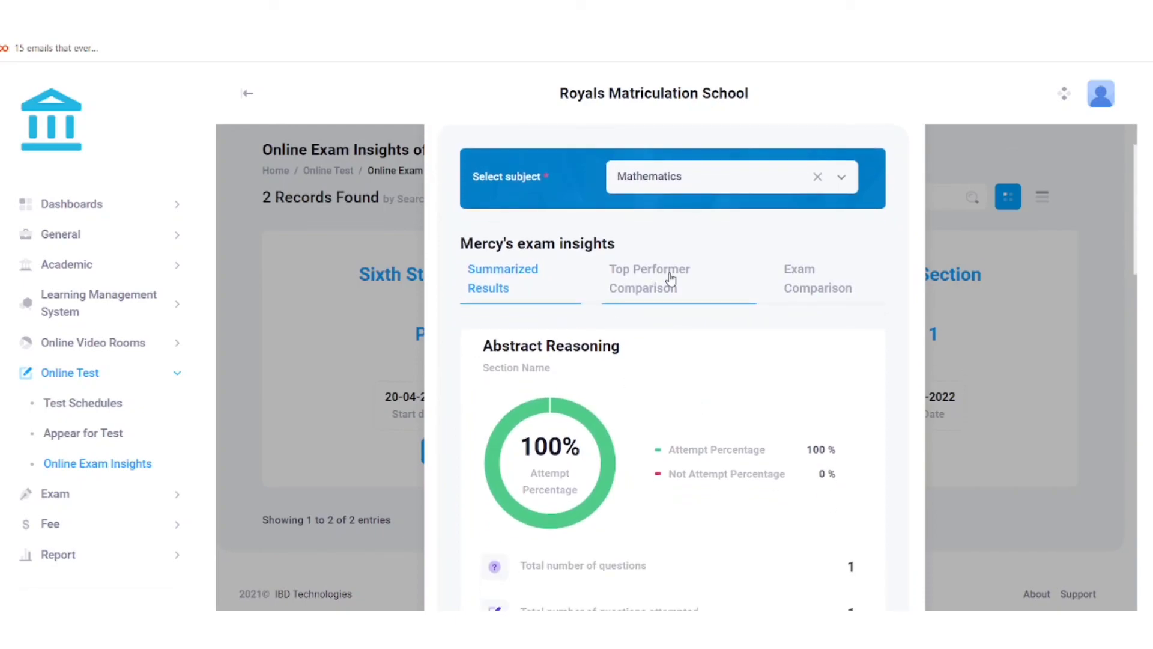
- Compare the student's section marks with the topper's in the Top Performer Comparison
click(671, 279)
scroll(689, 334, down, 5)
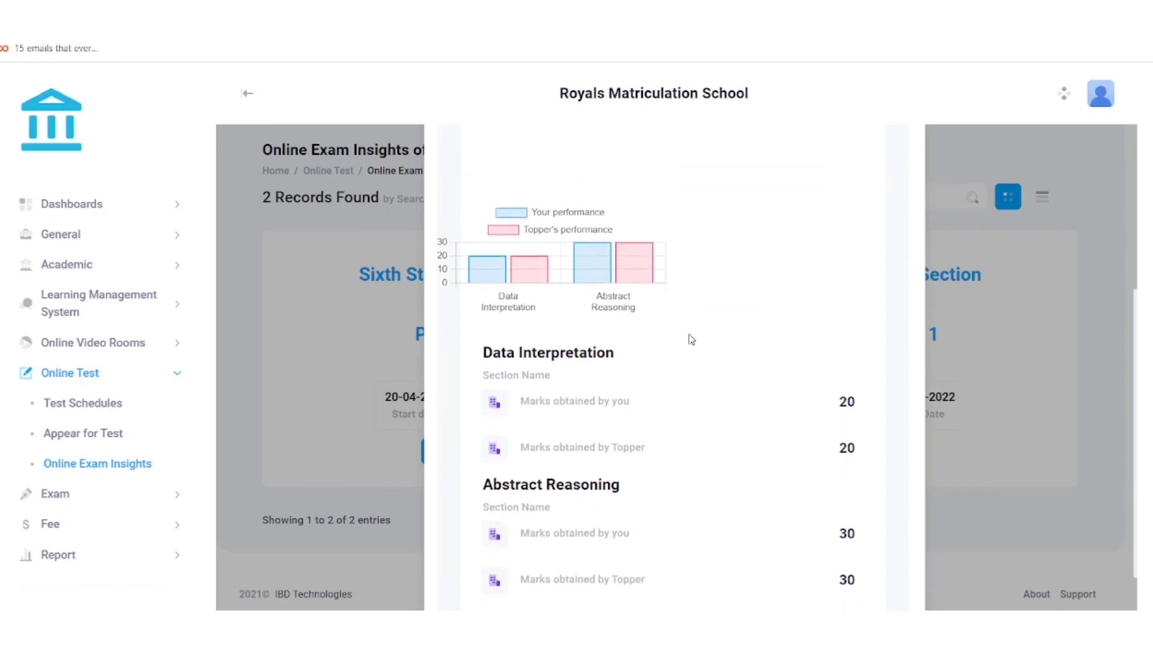
scroll(690, 343, up, 5)
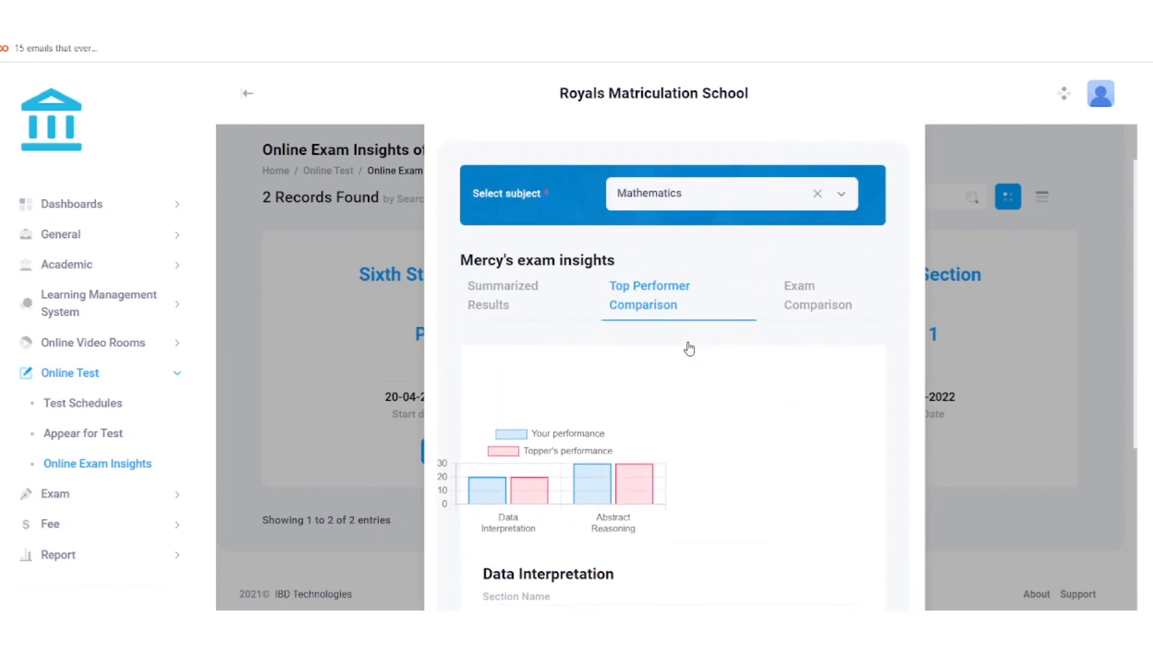
scroll(689, 348, up, 1)
- Review the Exam Comparison of section marks between Prelim Test and Prelim Test - 1, then close the insights
click(798, 319)
scroll(675, 363, down, 2)
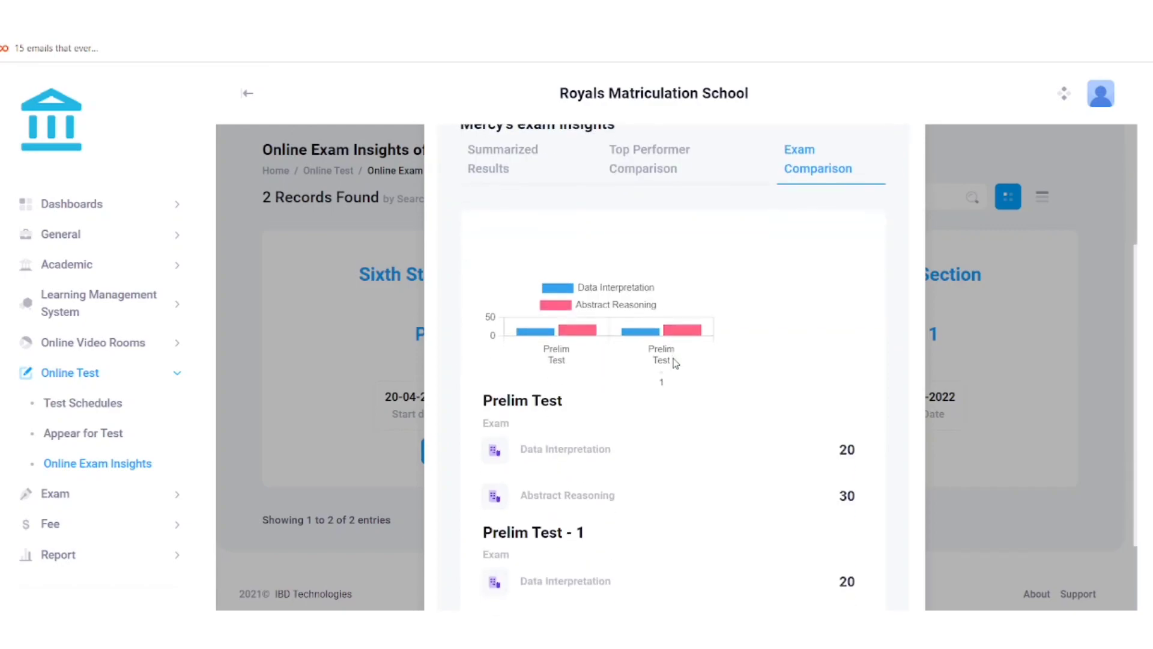
scroll(674, 361, down, 2)
scroll(695, 394, up, 5)
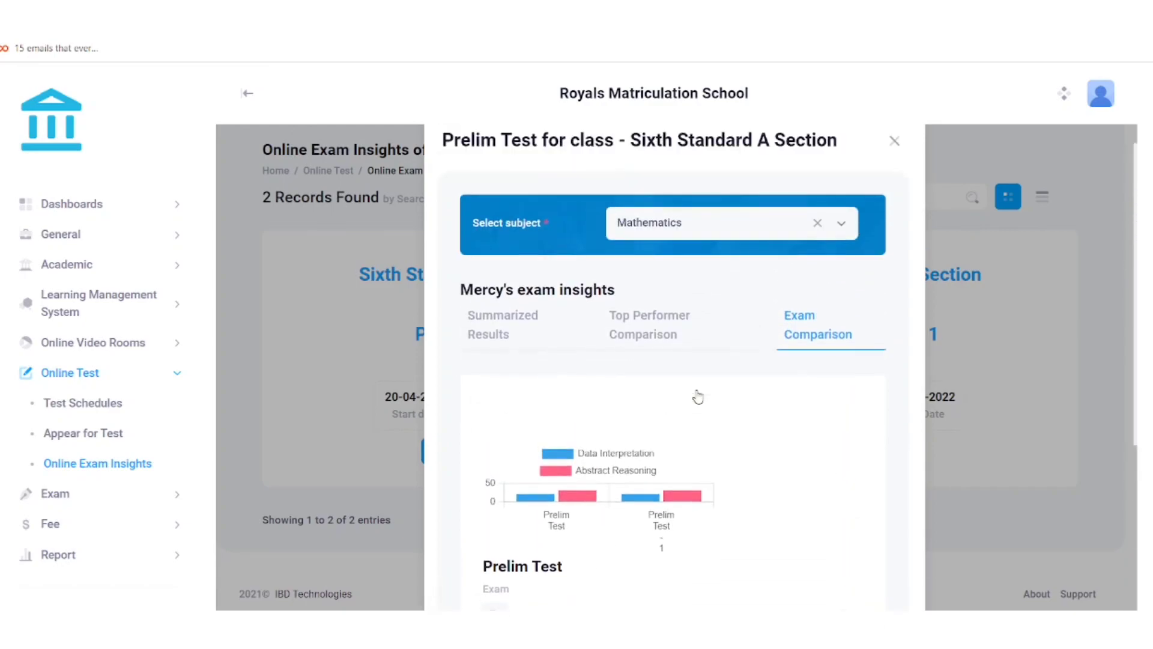
scroll(697, 396, up, 2)
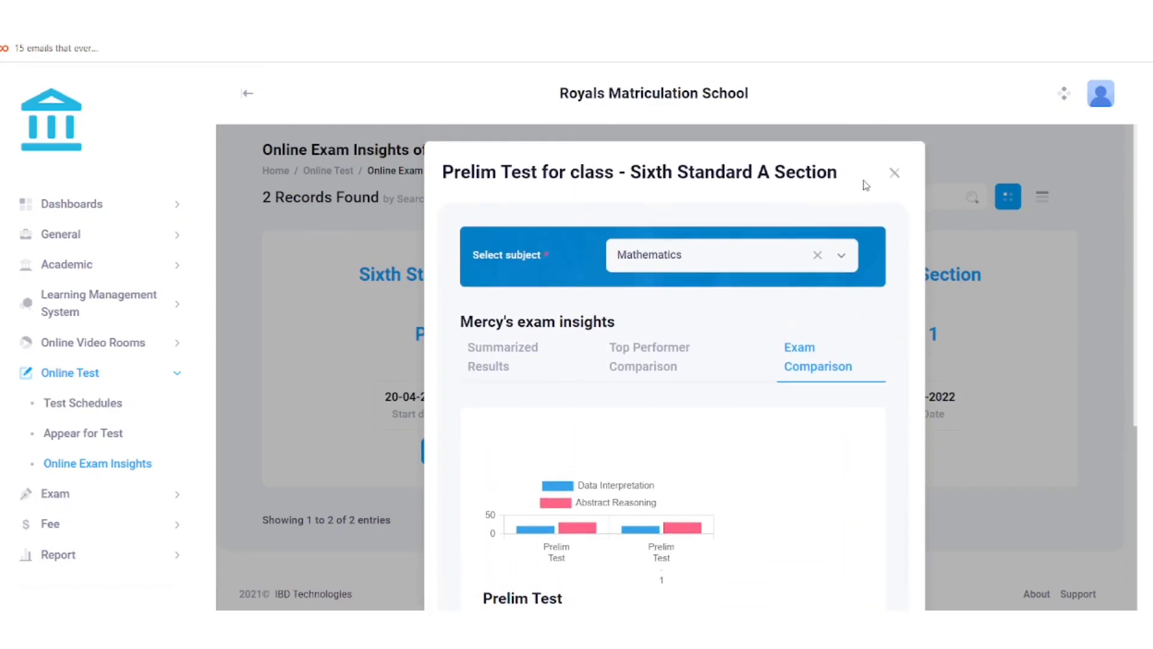
click(893, 175)
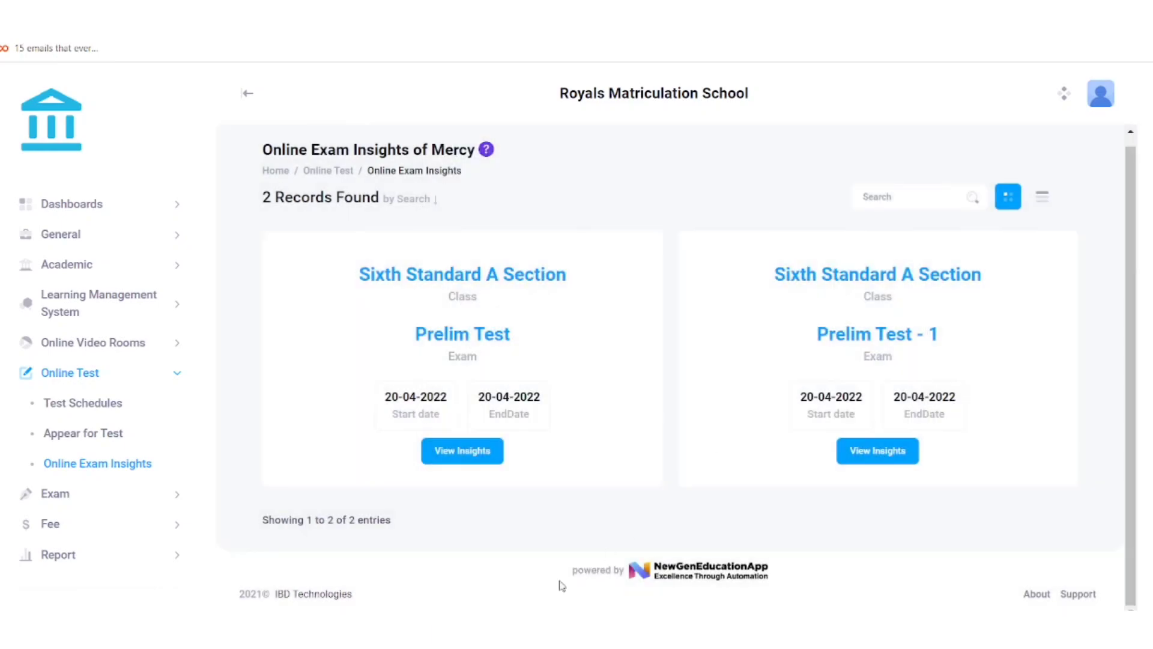